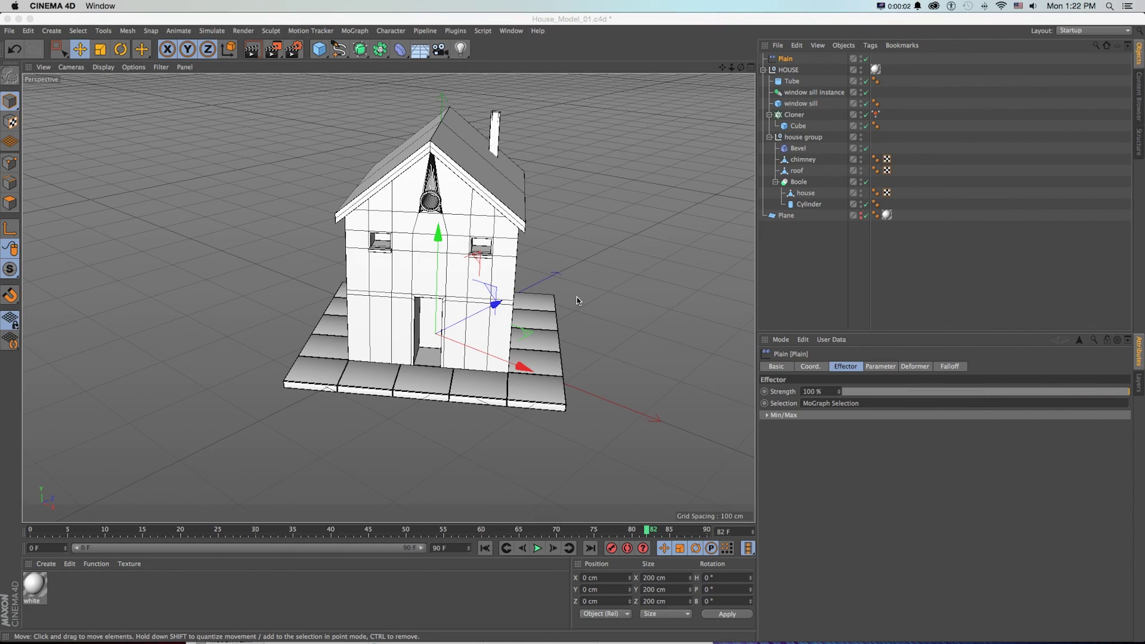
# Play the scene's animation and examine the finished house model from the front.
pyautogui.click(538, 548)
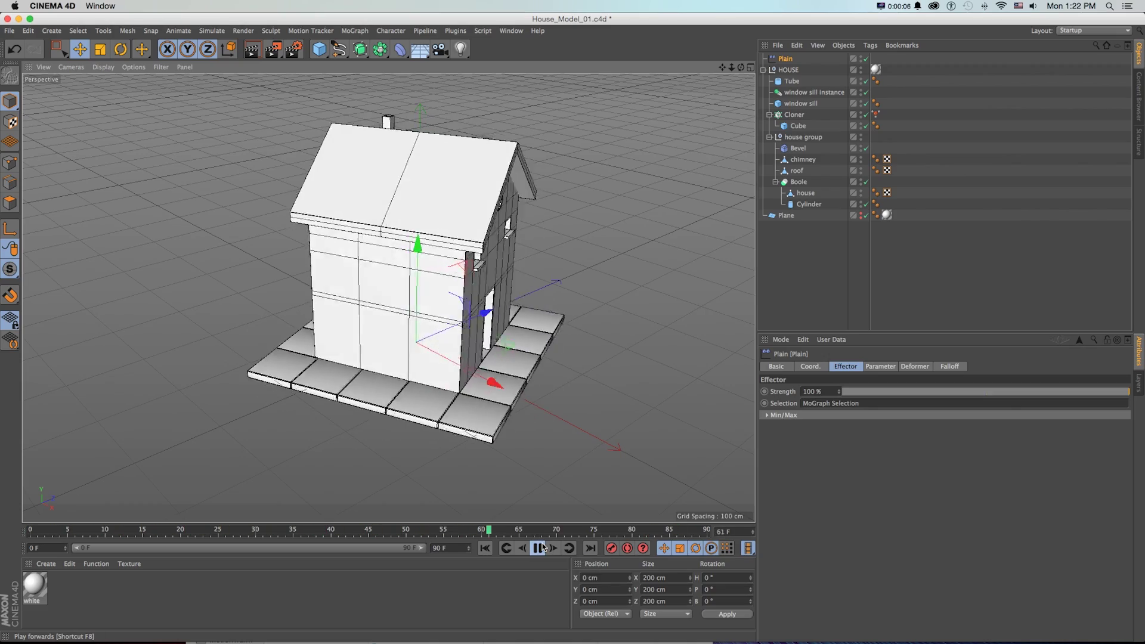
pyautogui.click(542, 547)
pyautogui.keyDown('alt'); pyautogui.moveTo(506, 274); pyautogui.dragTo(471, 274); pyautogui.keyUp('alt')
pyautogui.scroll(5, 525, 264)
pyautogui.scroll(-4, 531, 263)
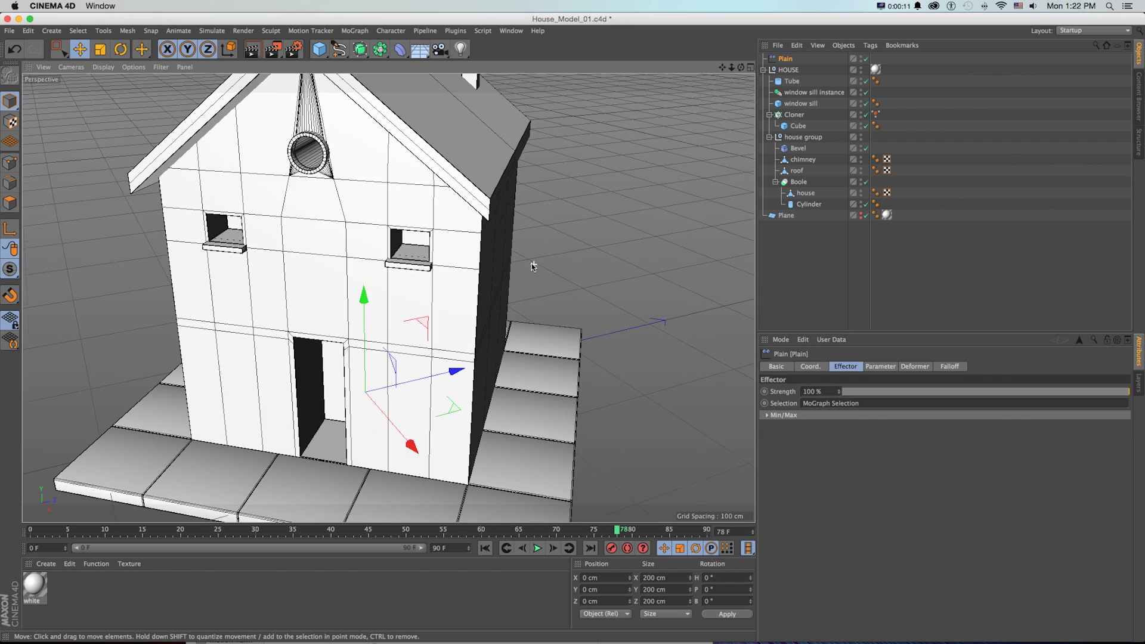
pyautogui.scroll(4, 531, 263)
pyautogui.scroll(-8, 468, 268)
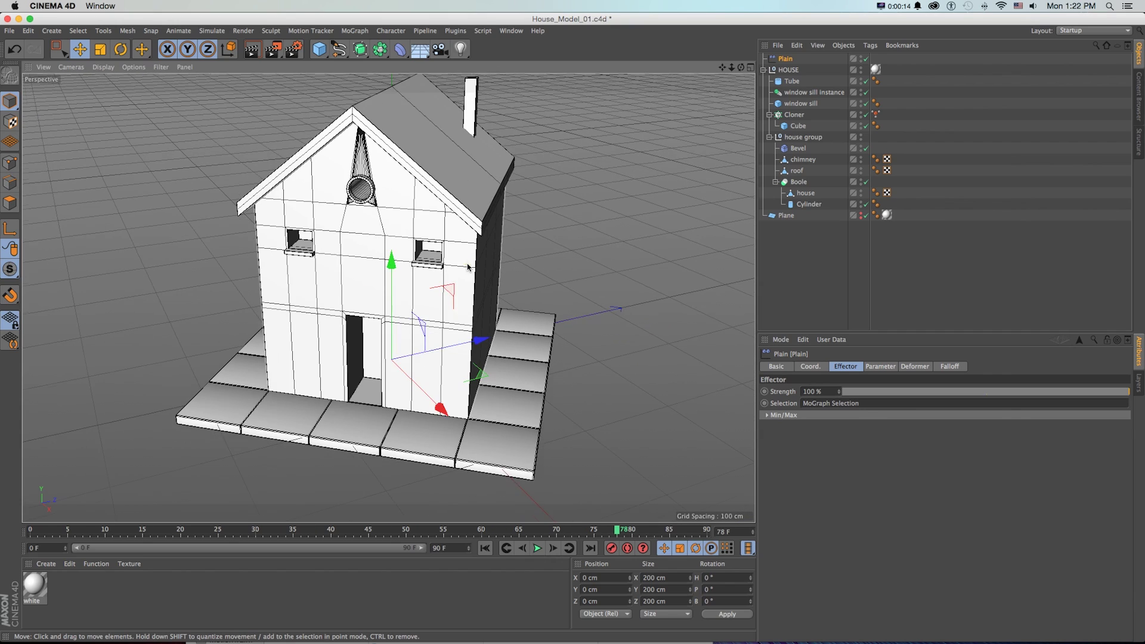
# Create a new project and add a cube to the scene.
pyautogui.click(9, 30)
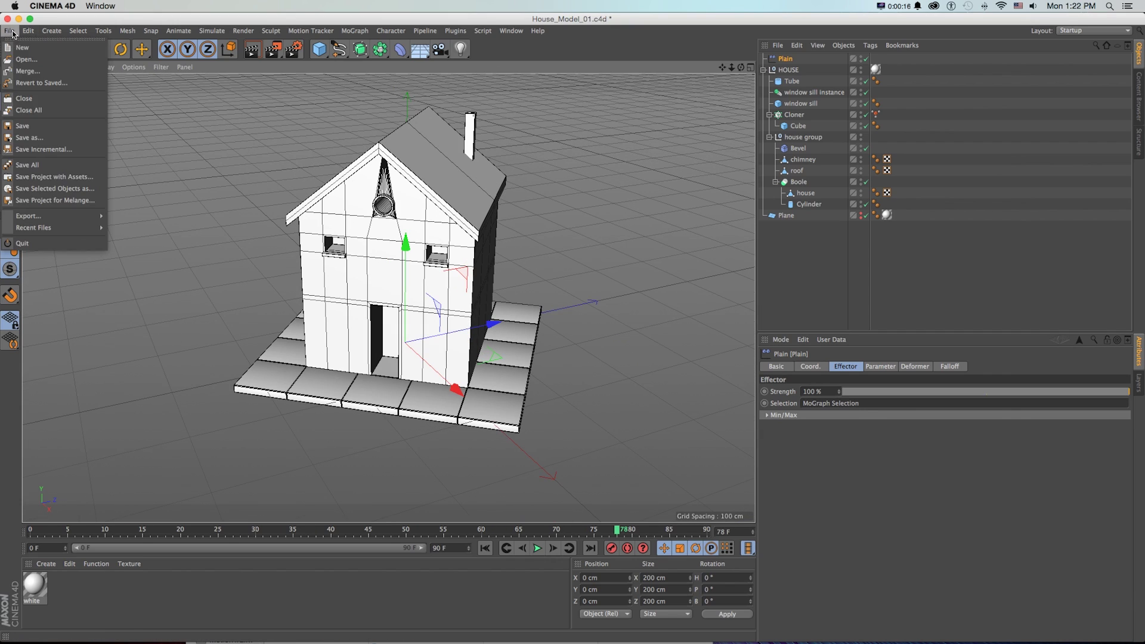
pyautogui.click(24, 42)
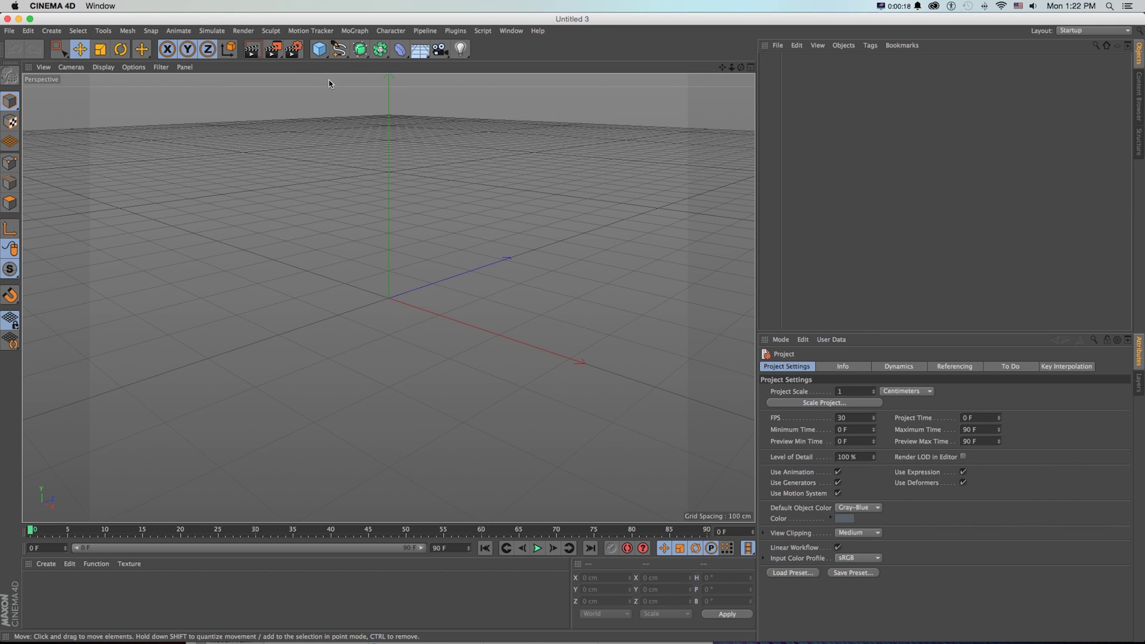
pyautogui.moveTo(321, 50); pyautogui.dragTo(394, 63)
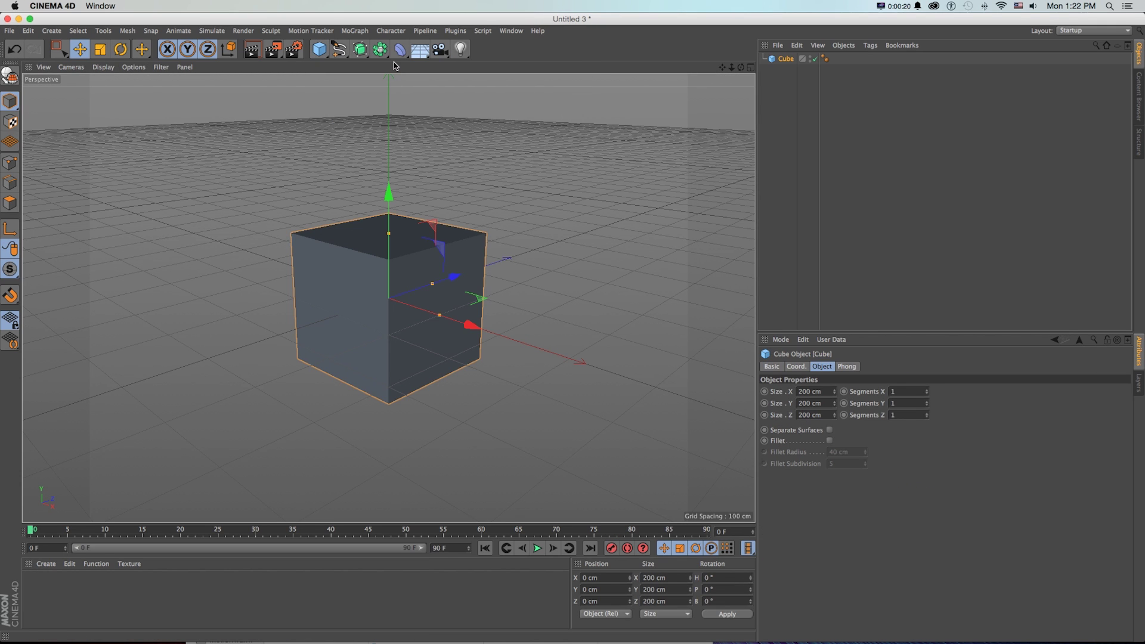
# Set the cube's X, Y and Z segments to 3 each.
pyautogui.keyDown('alt'); pyautogui.moveTo(421, 321); pyautogui.dragTo(460, 330); pyautogui.keyUp('alt')
pyautogui.moveTo(722, 67); pyautogui.dragTo(748, 66)
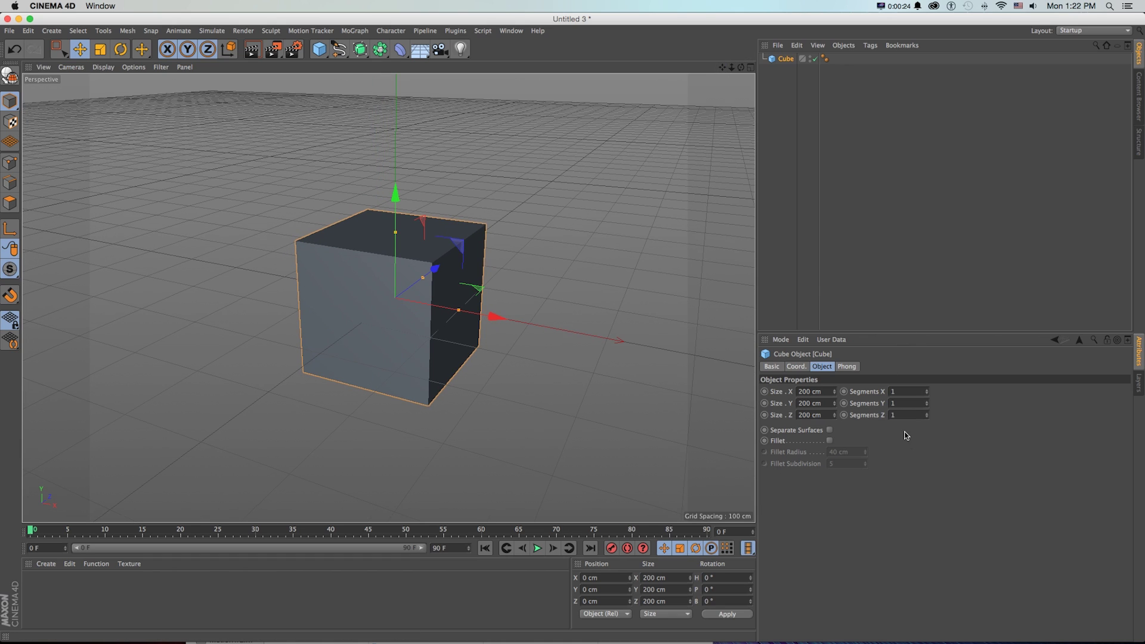
pyautogui.click(905, 392)
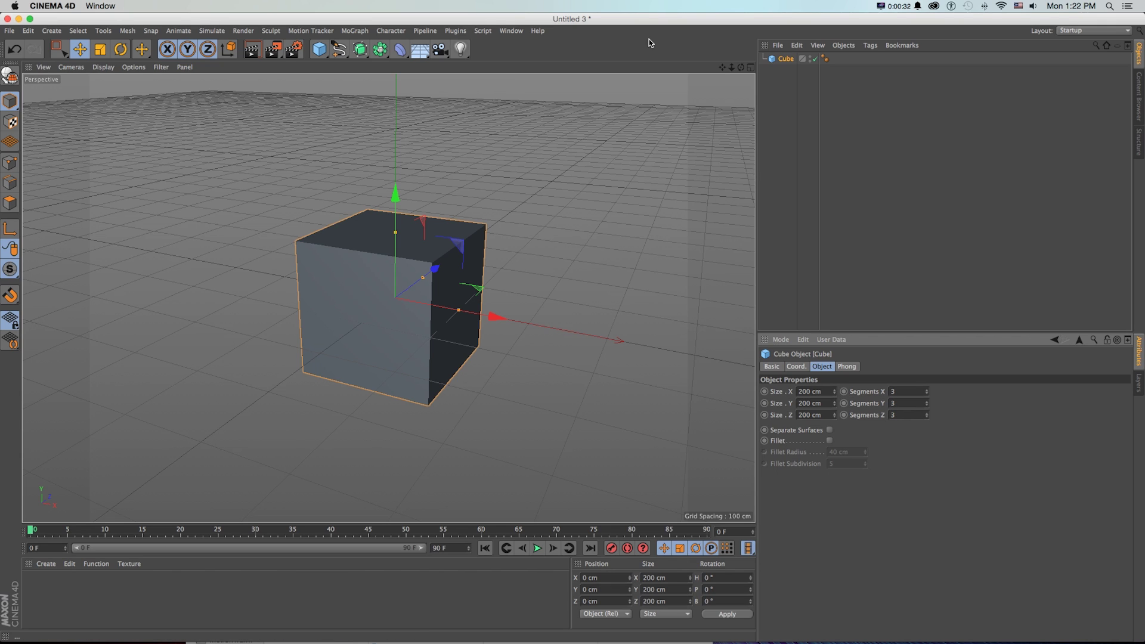
# Switch the perspective display to Gouraud Shading (Lines), comparing it with plain Gouraud Shading.
pyautogui.click(114, 68)
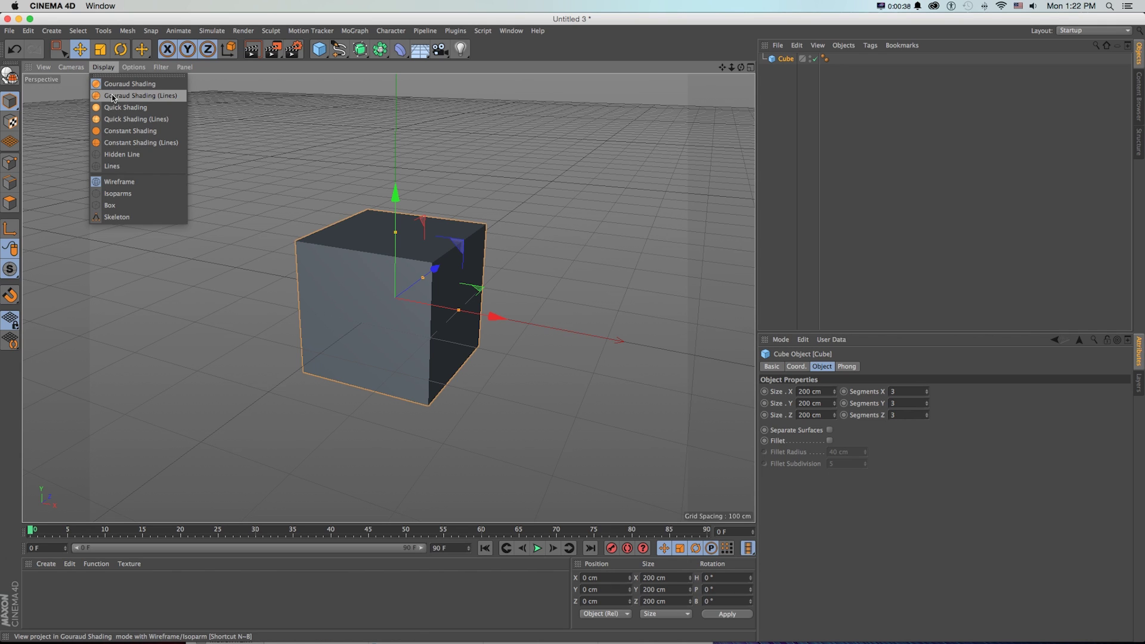
pyautogui.click(113, 96)
pyautogui.press('n')
pyautogui.press('a')
pyautogui.press('n')
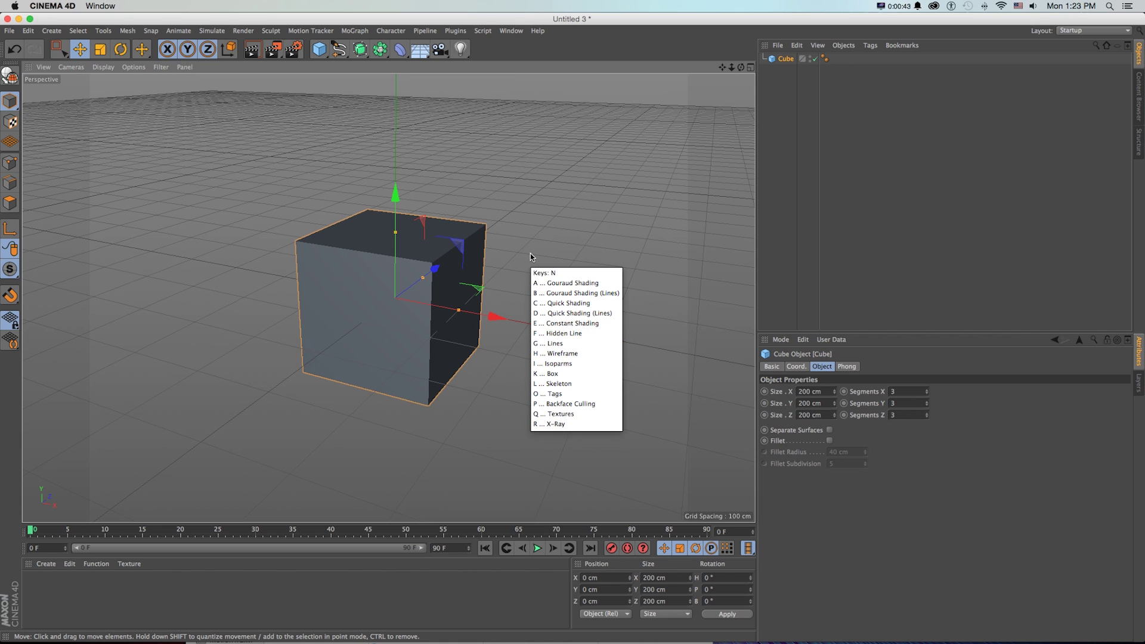
pyautogui.press('b')
pyautogui.press('n')
pyautogui.press('a')
pyautogui.press('n')
pyautogui.press('b')
pyautogui.press('n')
# Select the cube and convert it into an editable polygon object.
pyautogui.scroll(3, 367, 261)
pyautogui.scroll(2, 367, 261)
pyautogui.moveTo(405, 302)
pyautogui.keyDown('alt'); pyautogui.mouseDown()
pyautogui.moveTo(375, 331)
pyautogui.moveTo(390, 327)
pyautogui.mouseUp(); pyautogui.keyUp('alt')
pyautogui.moveTo(732, 67); pyautogui.dragTo(691, 73)
pyautogui.moveTo(722, 67); pyautogui.dragTo(723, 33)
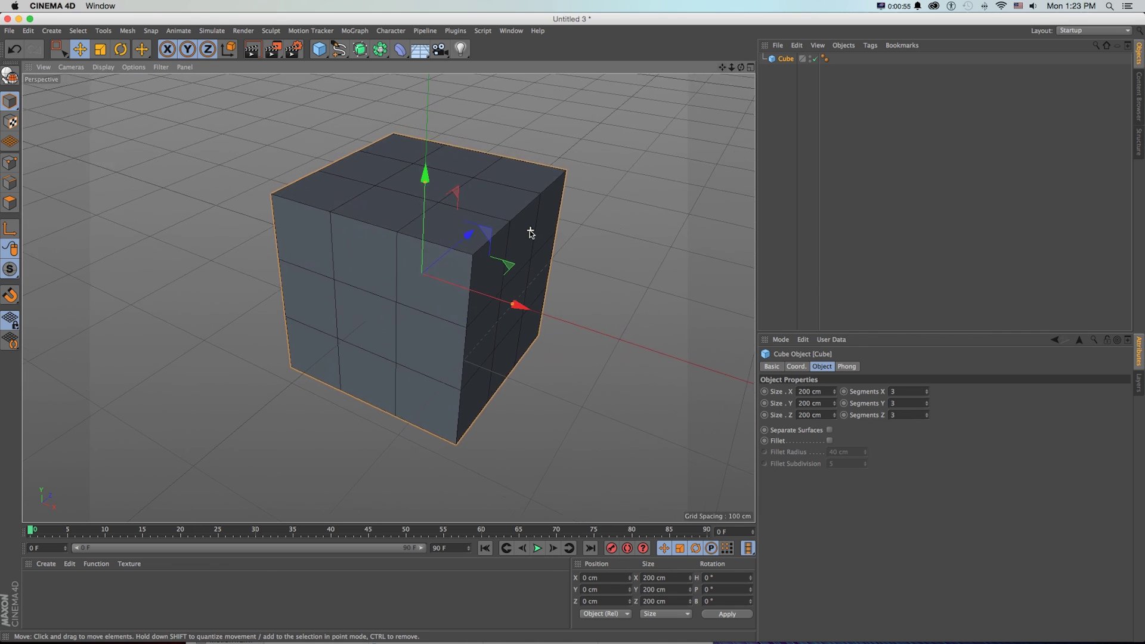
pyautogui.keyDown('alt'); pyautogui.moveTo(528, 233); pyautogui.dragTo(536, 222); pyautogui.keyUp('alt')
pyautogui.moveTo(731, 67); pyautogui.dragTo(718, 68)
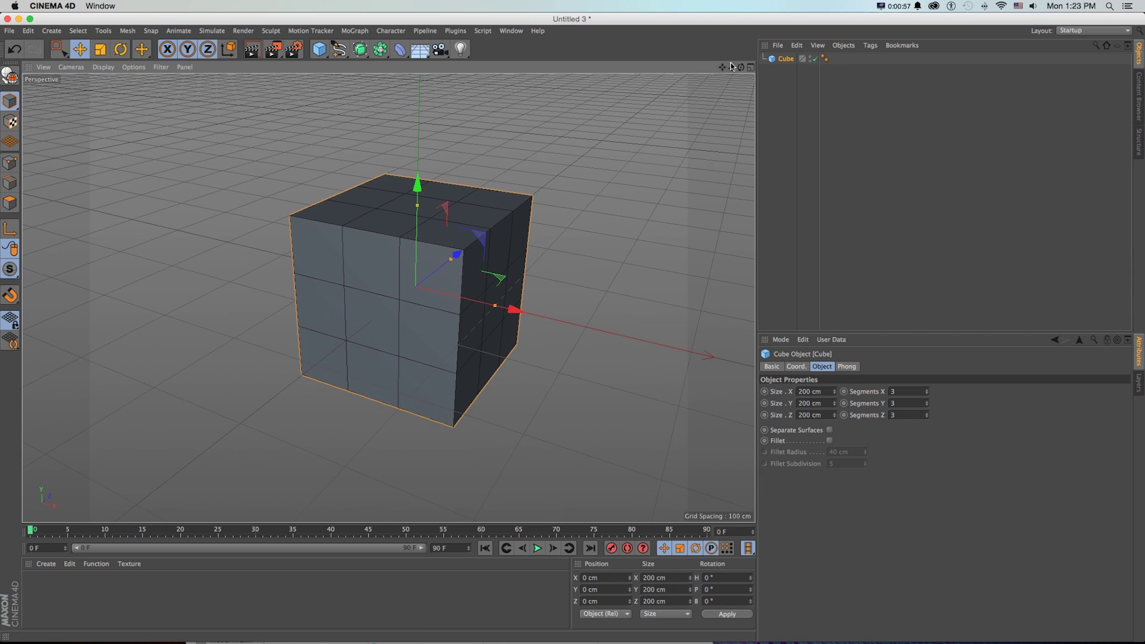
pyautogui.click(777, 70)
pyautogui.click(783, 57)
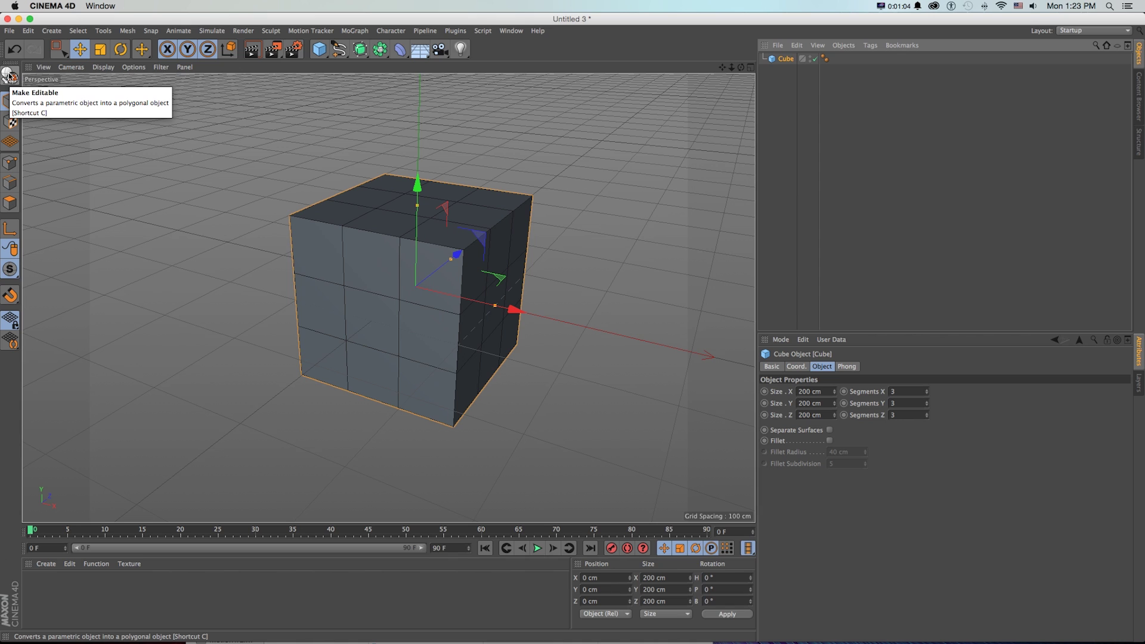
pyautogui.press('c')
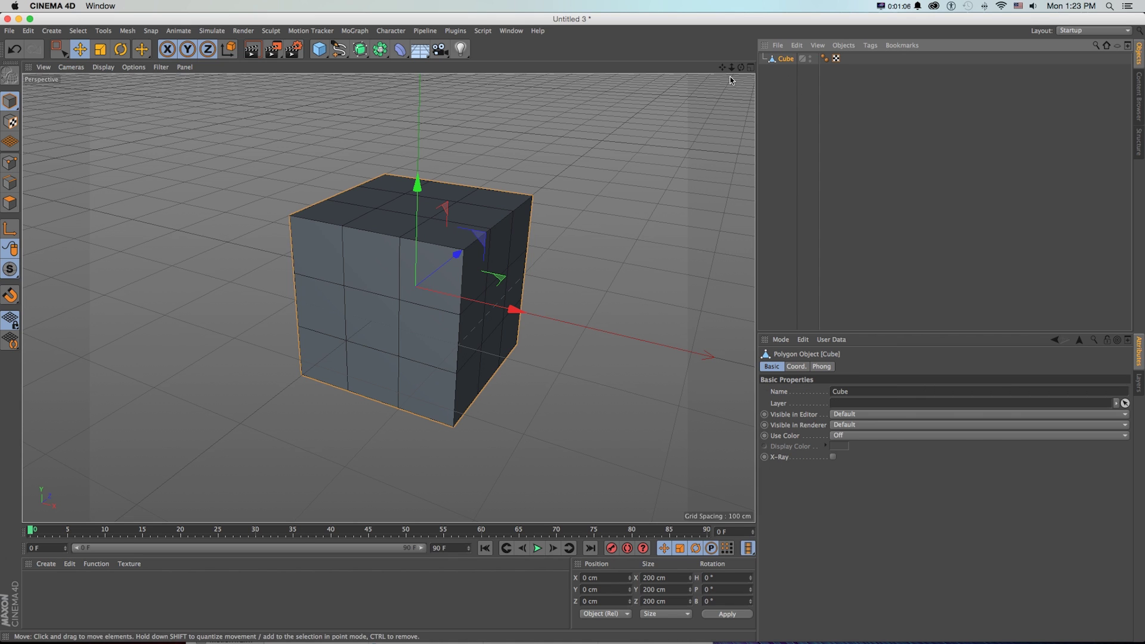
# Enter edge editing mode and activate Rectangle Selection for the cube.
pyautogui.scroll(-2, 389, 299)
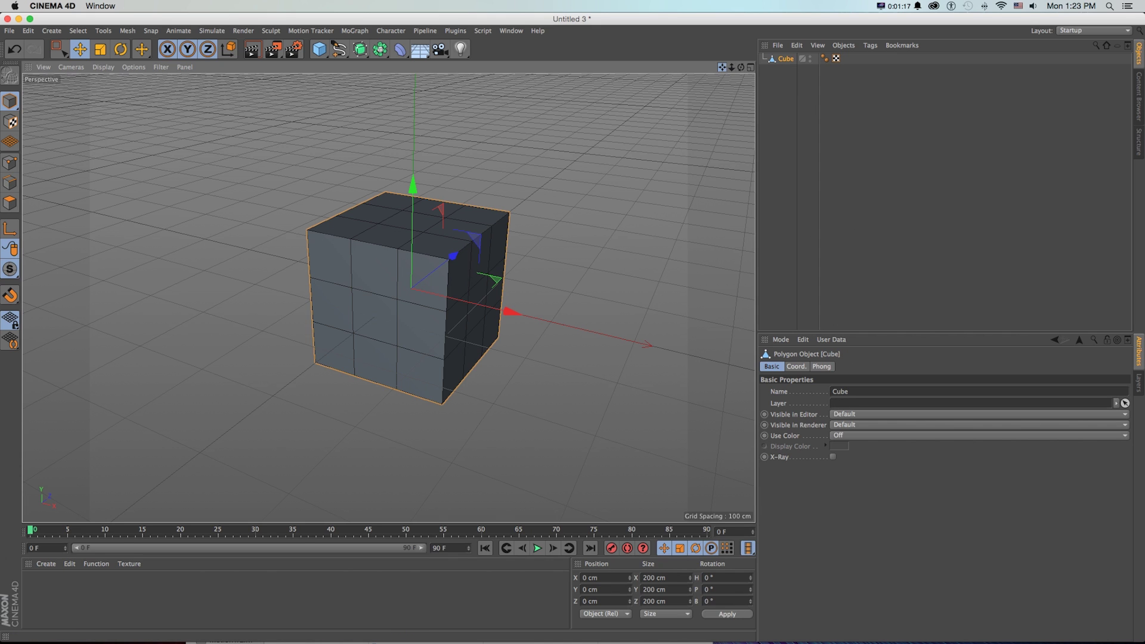
pyautogui.moveTo(725, 67); pyautogui.dragTo(727, 90)
pyautogui.keyDown('alt'); pyautogui.moveTo(626, 215); pyautogui.dragTo(606, 173); pyautogui.keyUp('alt')
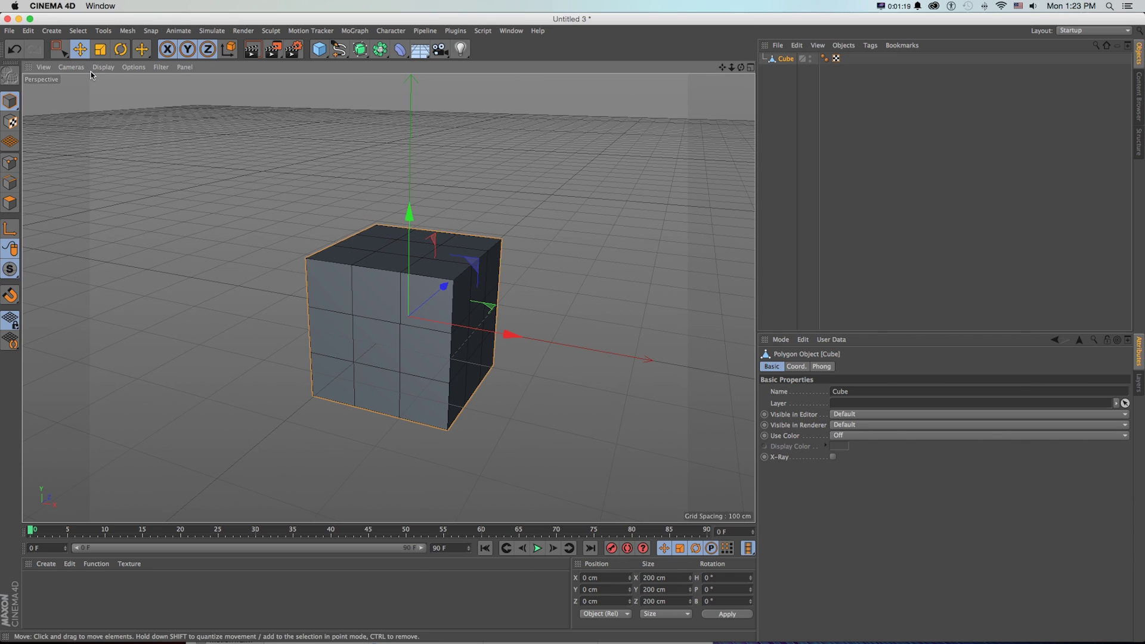
pyautogui.click(59, 48)
pyautogui.click(10, 183)
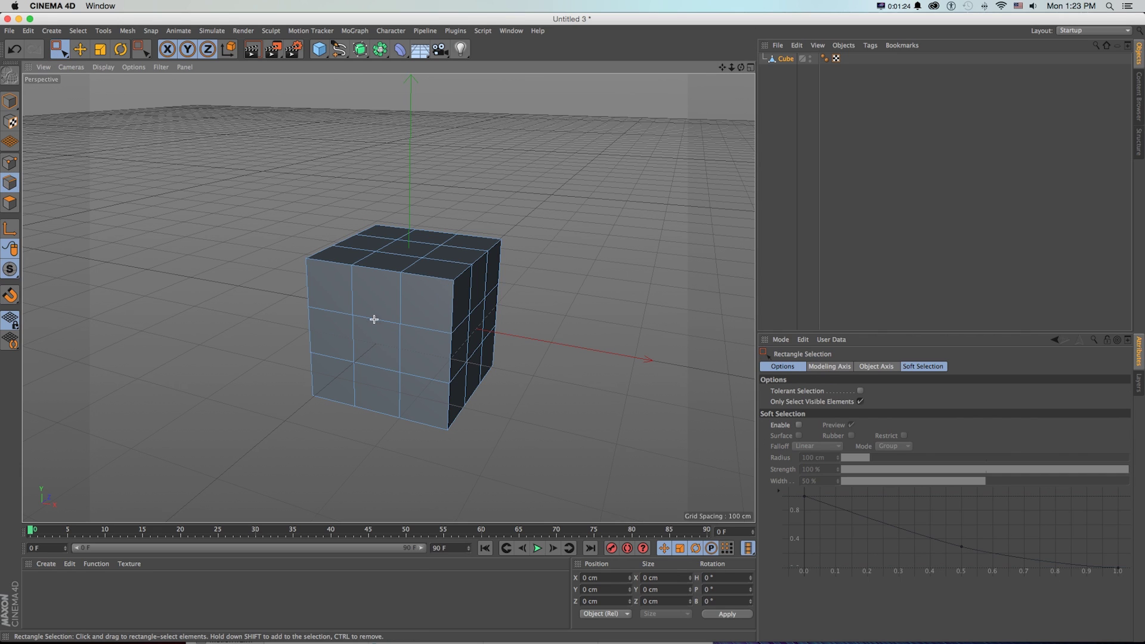
pyautogui.moveTo(58, 49); pyautogui.dragTo(87, 81)
# Rectangle-select the edges at one top corner of the cube, try moving them upward, and undo the move.
pyautogui.click(329, 309)
pyautogui.moveTo(290, 234); pyautogui.dragTo(364, 278)
pyautogui.moveTo(339, 203); pyautogui.dragTo(339, 156)
pyautogui.press('super+z')
pyautogui.moveTo(374, 233); pyautogui.dragTo(325, 276)
pyautogui.press('super+z')
# Show all four views and use Loop Selection to select the two vertical edge loops crossing the cube's front face.
pyautogui.moveTo(401, 361)
pyautogui.keyDown('alt'); pyautogui.mouseDown()
pyautogui.moveTo(426, 353)
pyautogui.moveTo(404, 369)
pyautogui.mouseUp(); pyautogui.keyUp('alt')
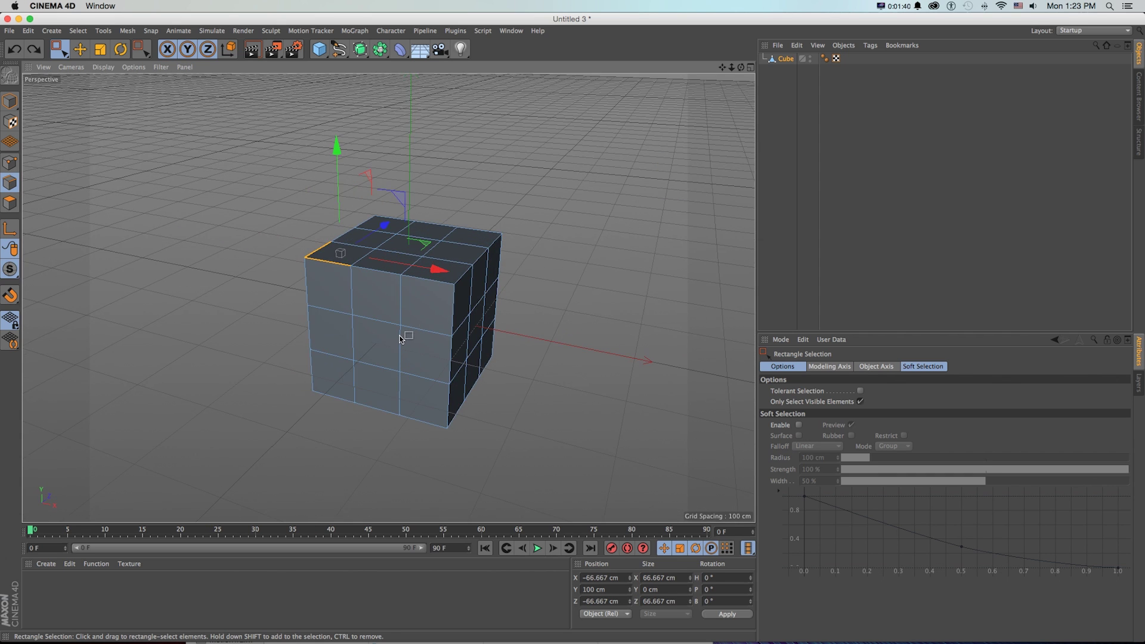
pyautogui.scroll(3, 400, 338)
pyautogui.scroll(-3, 365, 419)
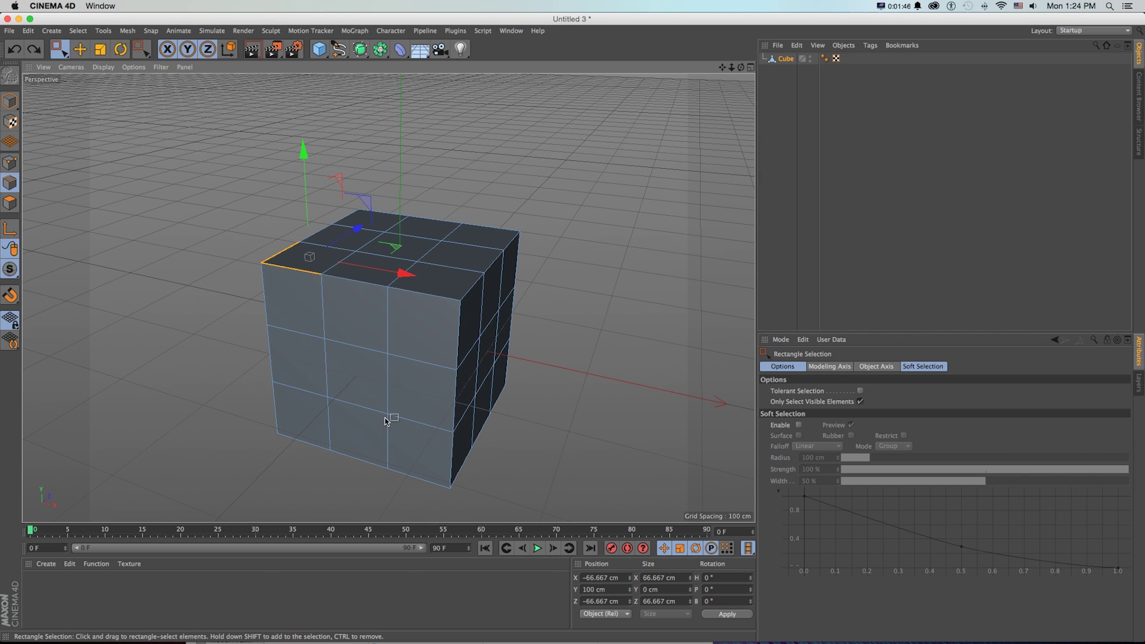
pyautogui.middleClick(435, 260)
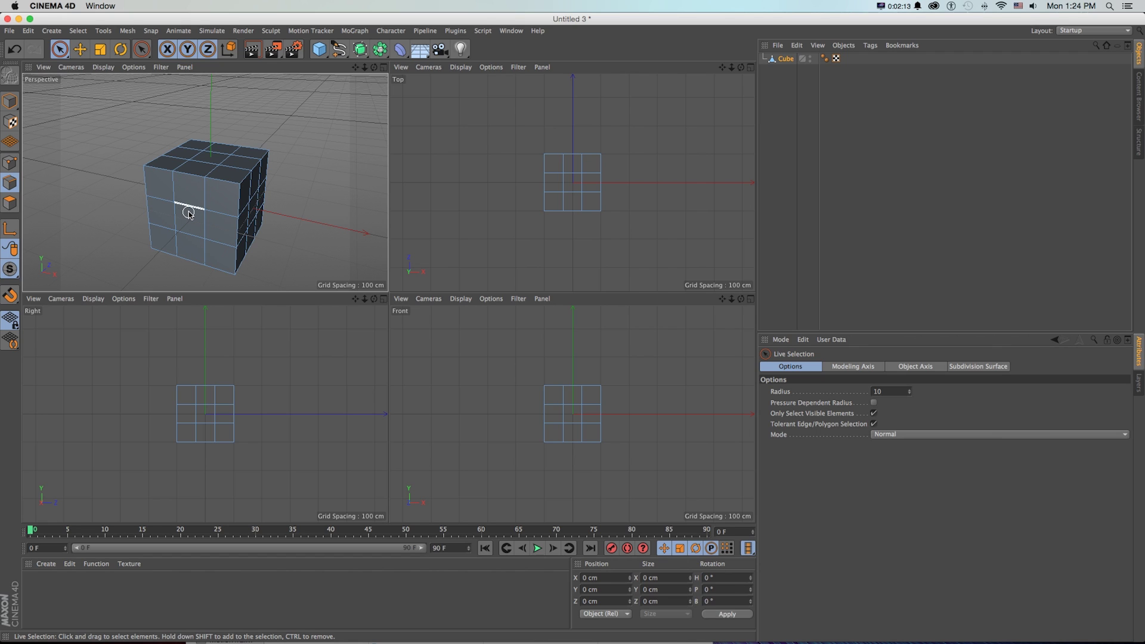
pyautogui.press('u')
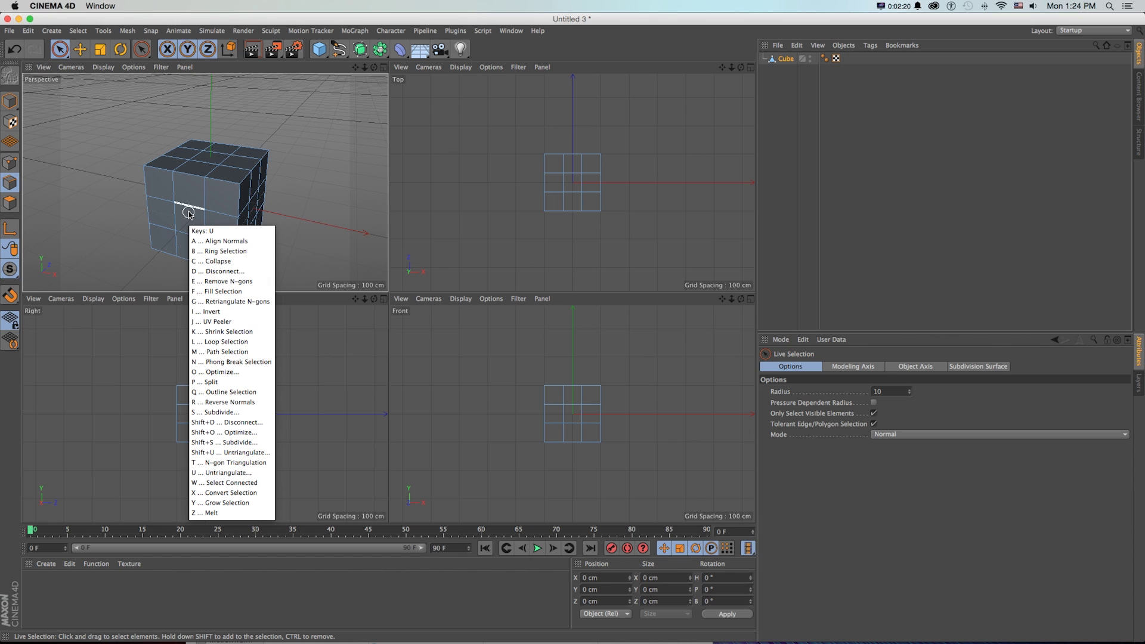
pyautogui.press('Escape')
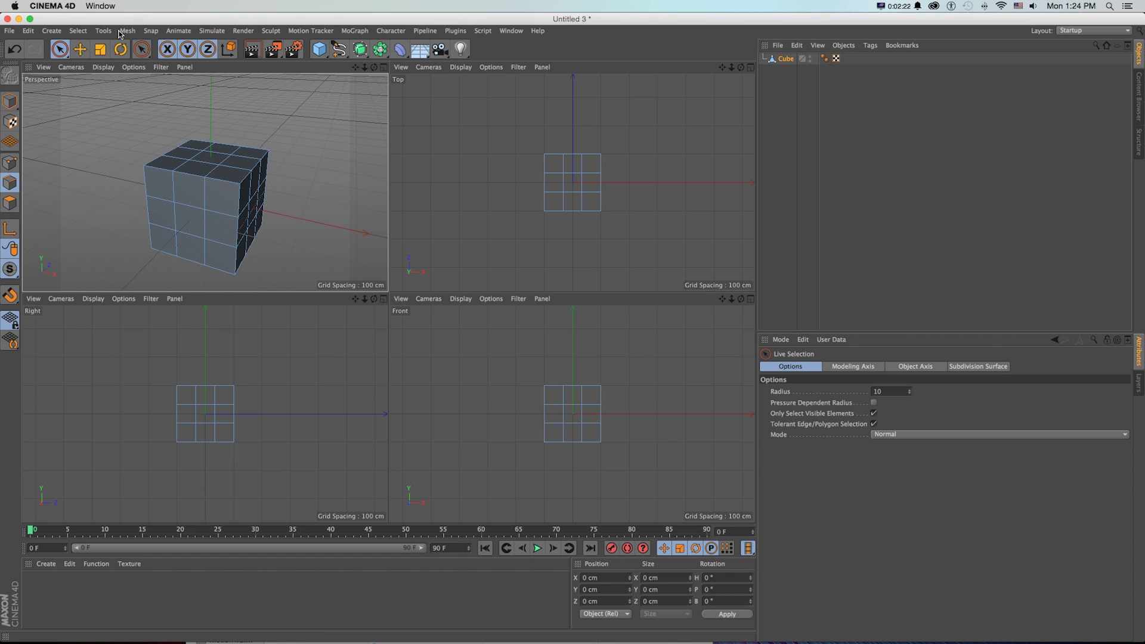
pyautogui.click(78, 30)
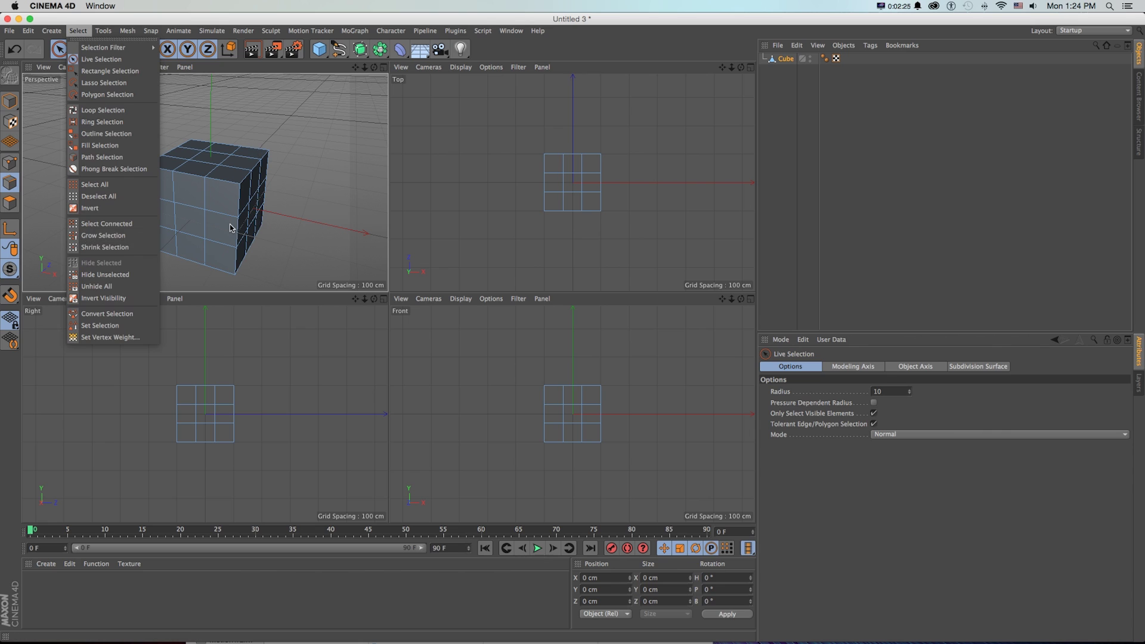
pyautogui.click(208, 226)
pyautogui.press('u')
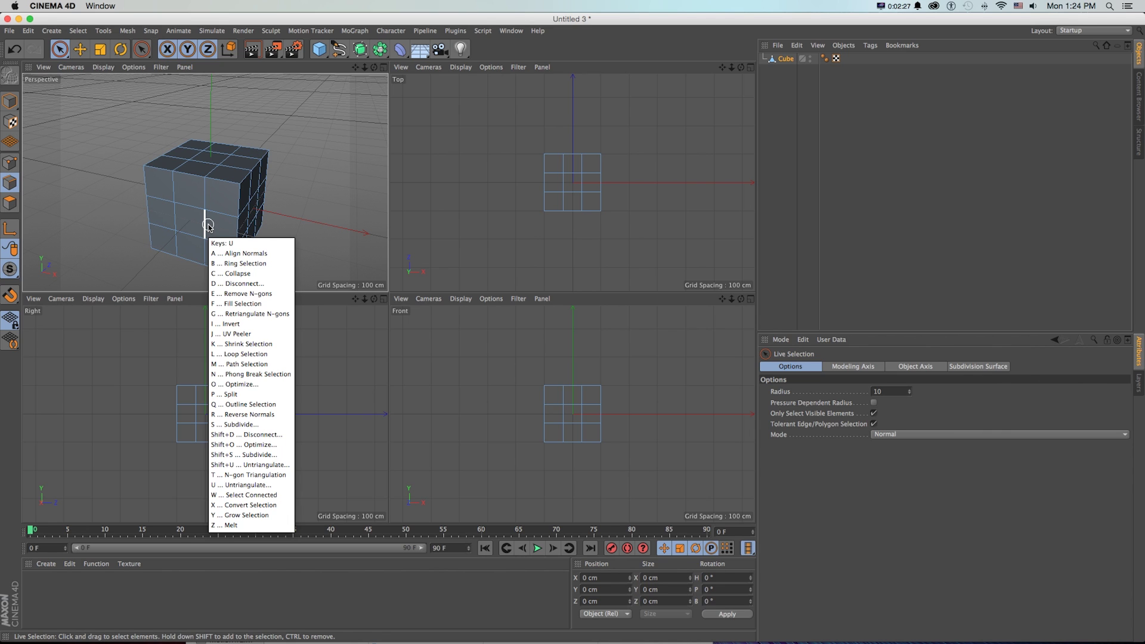
pyautogui.press('l')
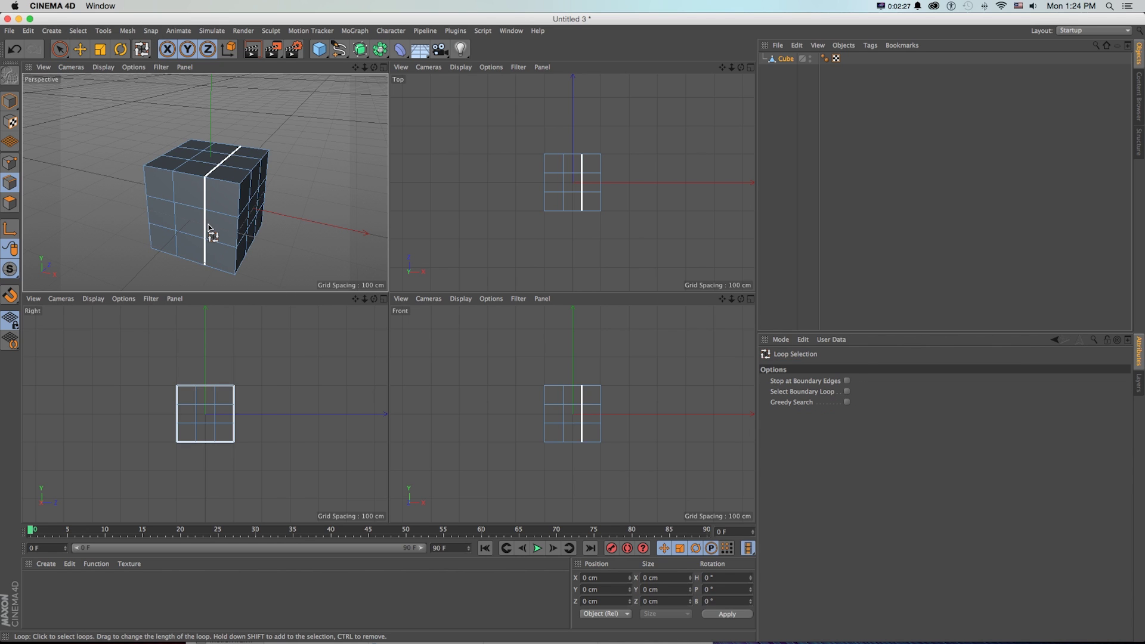
pyautogui.click(177, 195)
pyautogui.keyDown('shift'); pyautogui.click(206, 199); pyautogui.keyUp('shift')
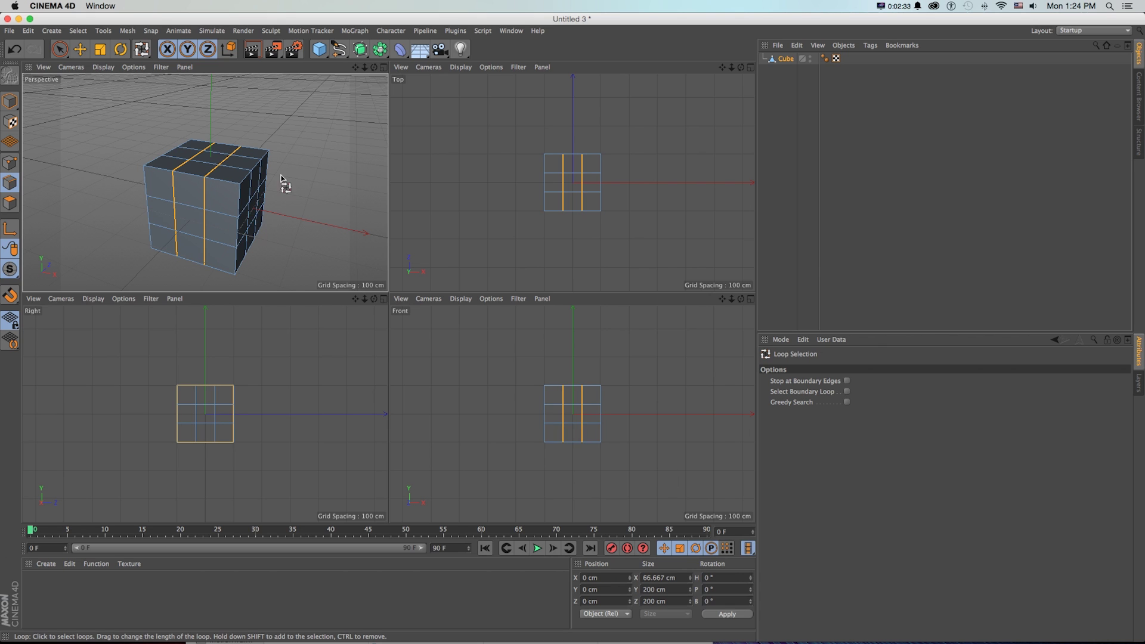
# Try moving the two selected edge loops up by about 85 cm and undo the move.
pyautogui.press('e')
pyautogui.moveTo(210, 155); pyautogui.dragTo(210, 113)
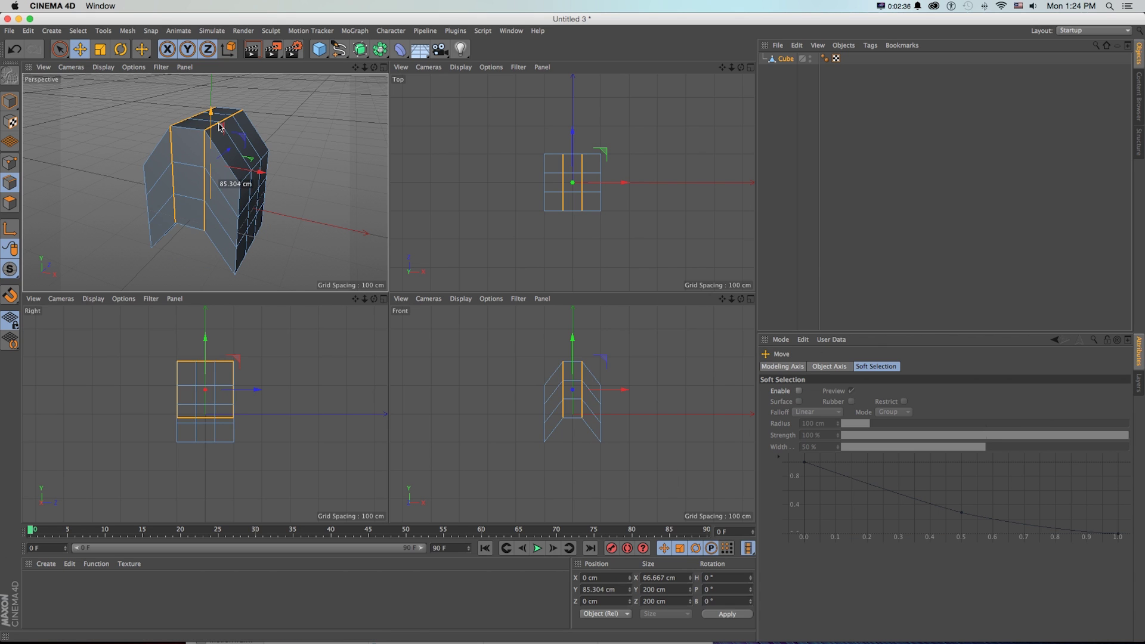
pyautogui.press('super+z')
pyautogui.press('r')
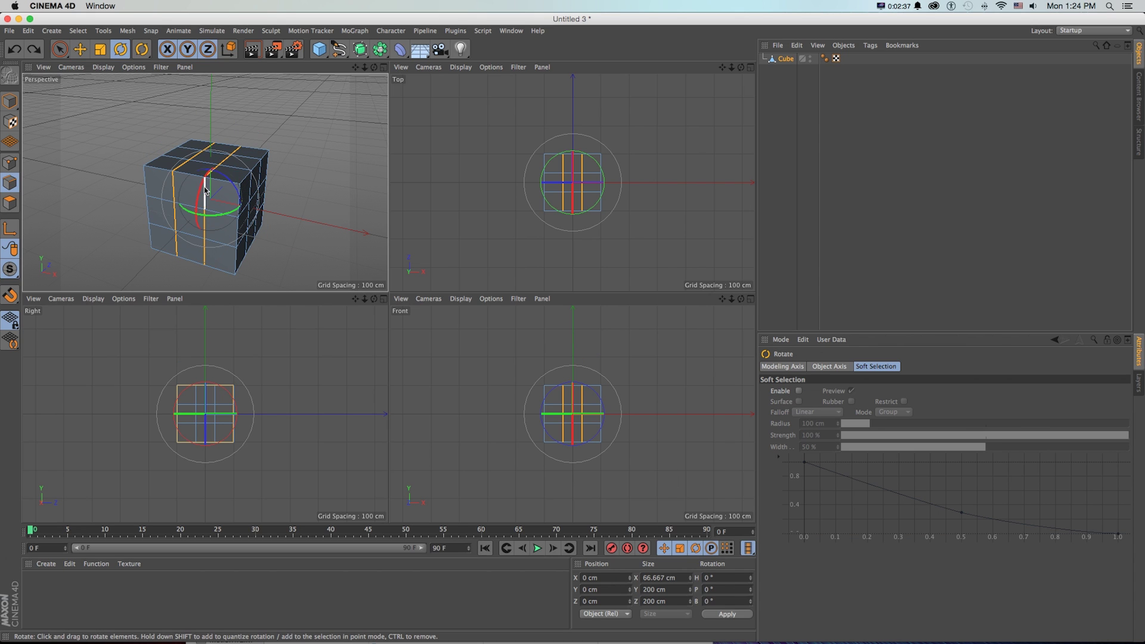
# In the enlarged front view, scale the two selected edge loops closer together along X to about 40 cm apart.
pyautogui.press('t')
pyautogui.moveTo(297, 185); pyautogui.dragTo(288, 225)
pyautogui.press('super+z')
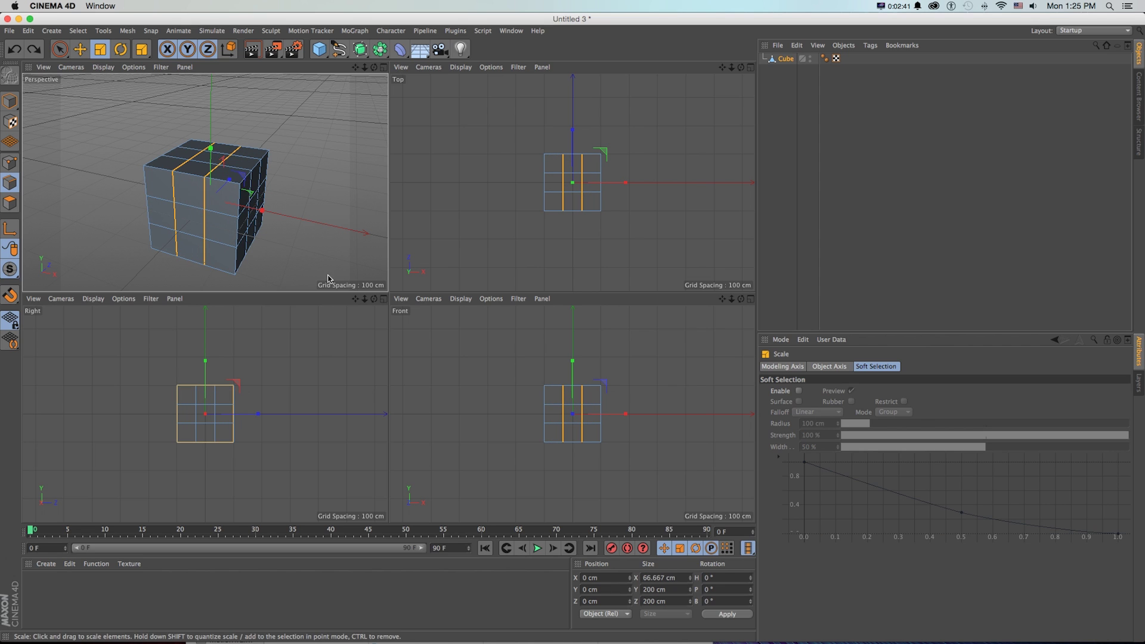
pyautogui.scroll(5, 568, 420)
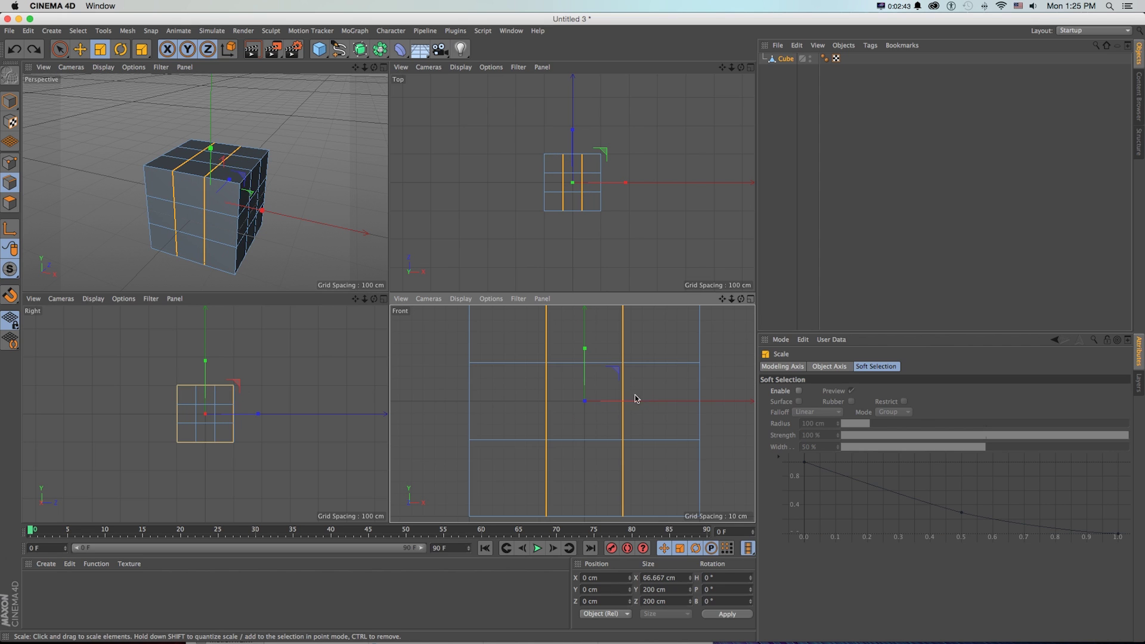
pyautogui.click(750, 299)
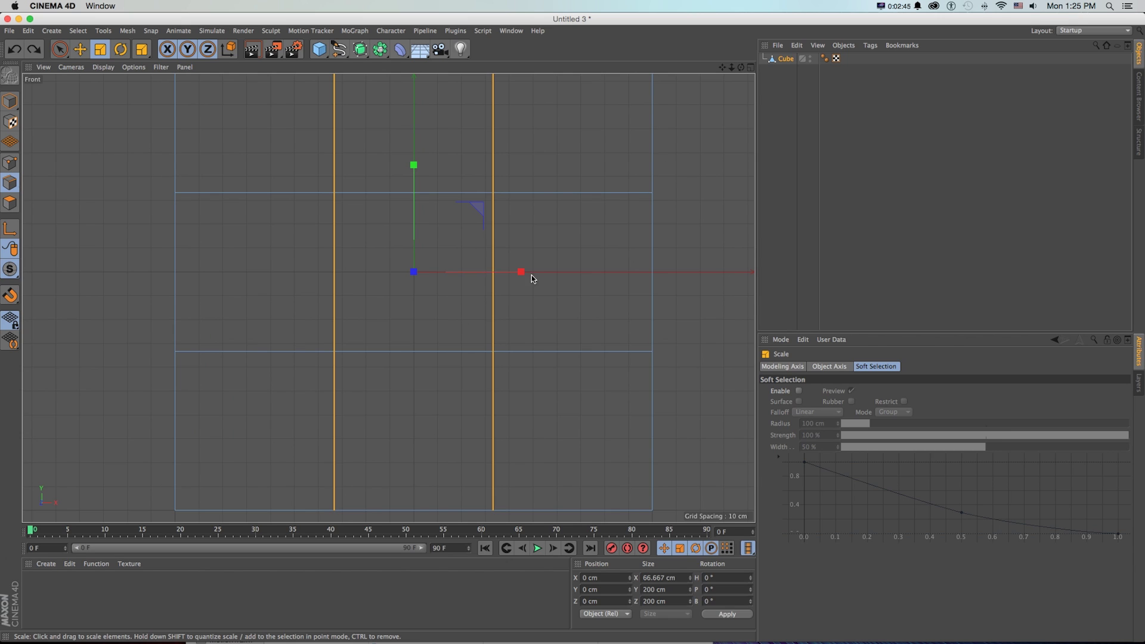
pyautogui.moveTo(522, 278); pyautogui.dragTo(483, 277)
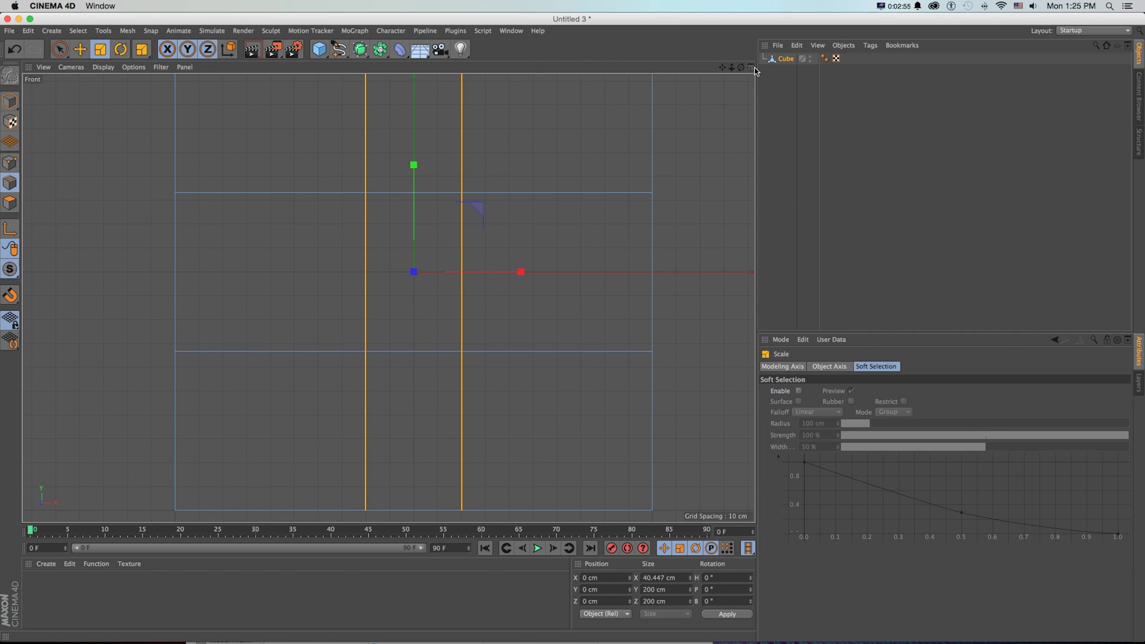
# In the enlarged perspective view, switch to polygon mode and select the bottom middle polygon of the cube's front face.
pyautogui.click(750, 67)
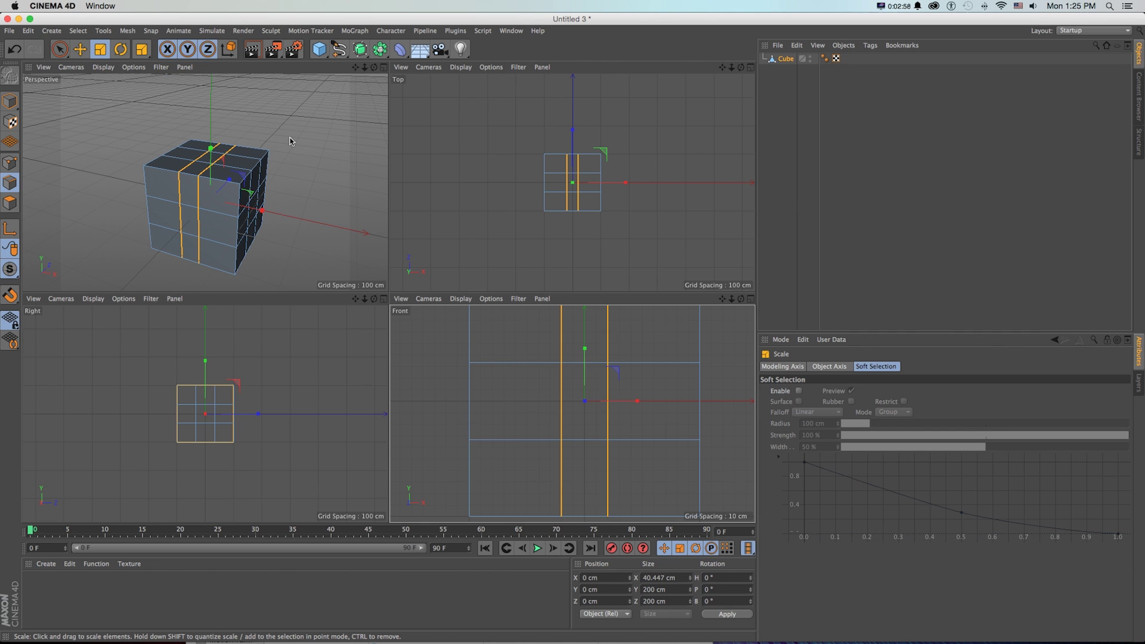
pyautogui.click(384, 67)
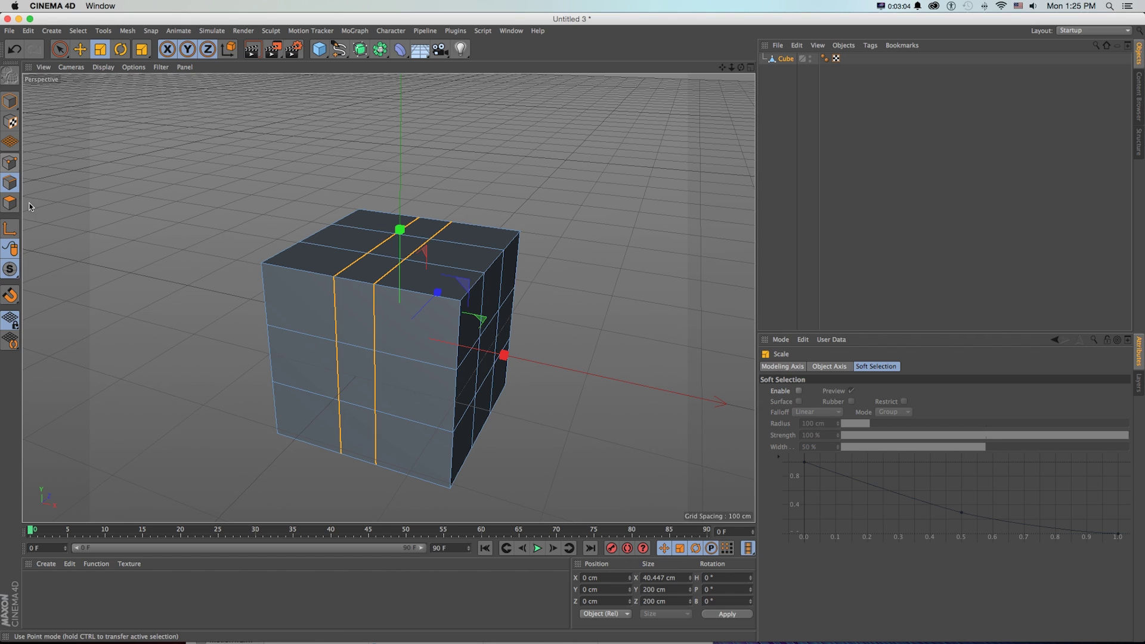
pyautogui.press('v')
pyautogui.moveTo(327, 343)
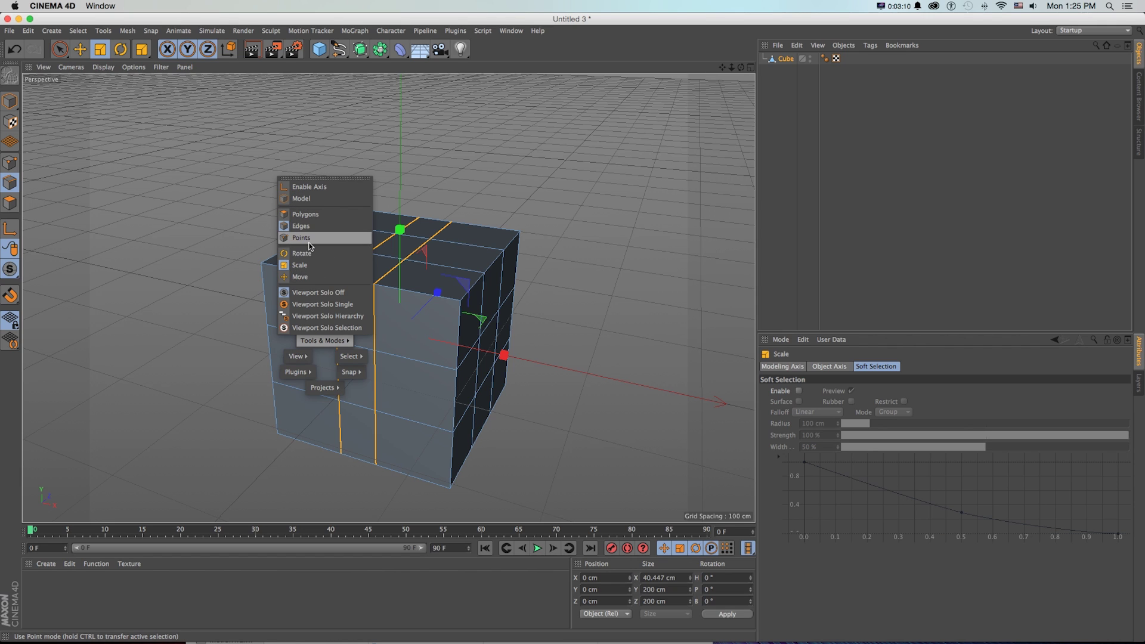
pyautogui.click(306, 214)
pyautogui.click(357, 426)
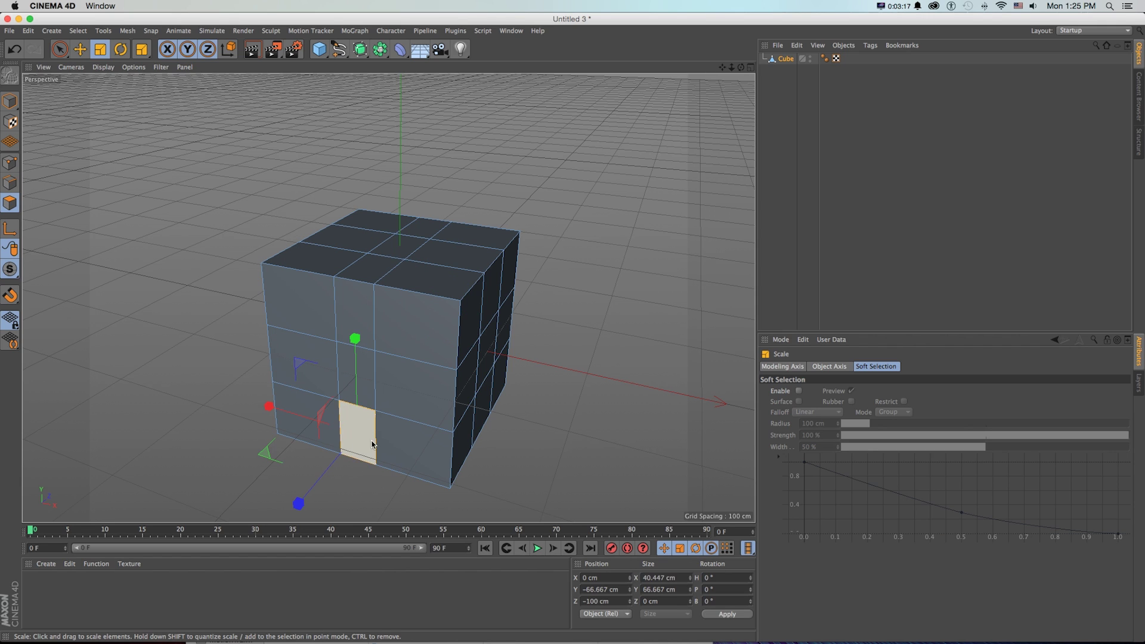
# Try moving the selected door polygon outward along Z and undo the move.
pyautogui.scroll(6, 382, 473)
pyautogui.press('e')
pyautogui.moveTo(317, 437); pyautogui.dragTo(295, 465)
pyautogui.press('super+z')
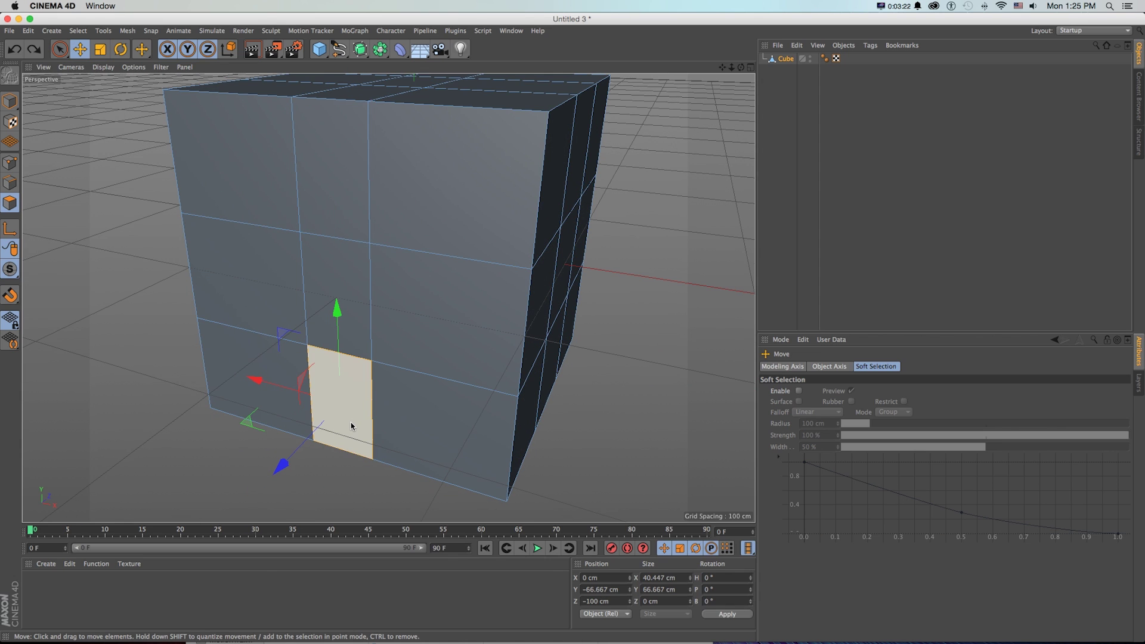
# Inset the door polygon with Extrude Inner to about 34 by 60 cm.
pyautogui.keyDown('alt'); pyautogui.moveTo(354, 425); pyautogui.dragTo(357, 412); pyautogui.keyUp('alt')
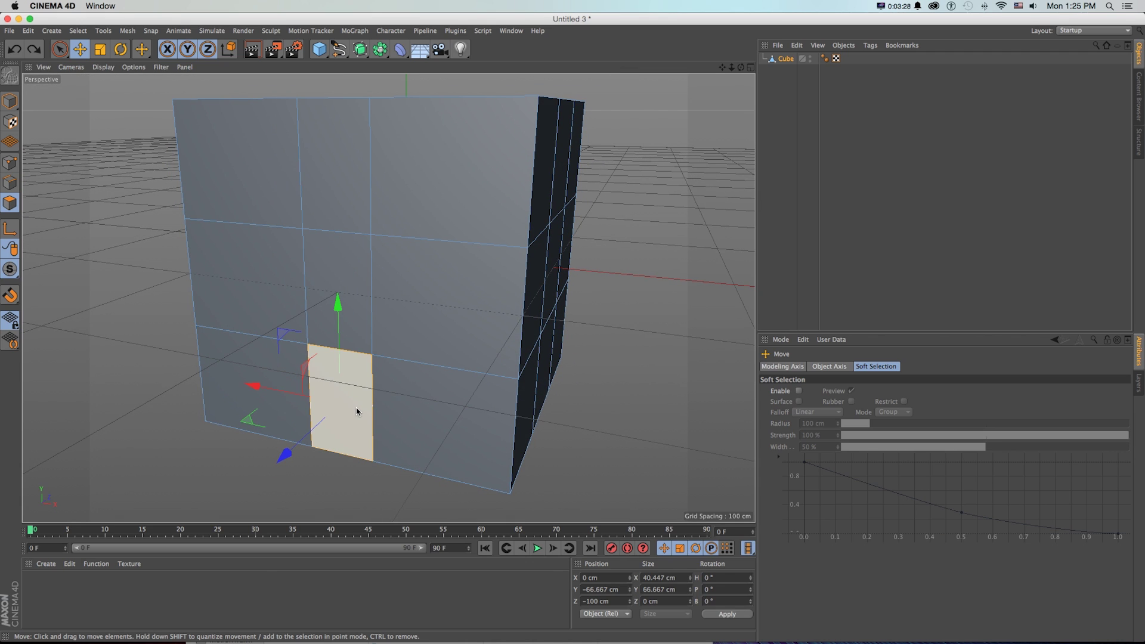
pyautogui.press('i')
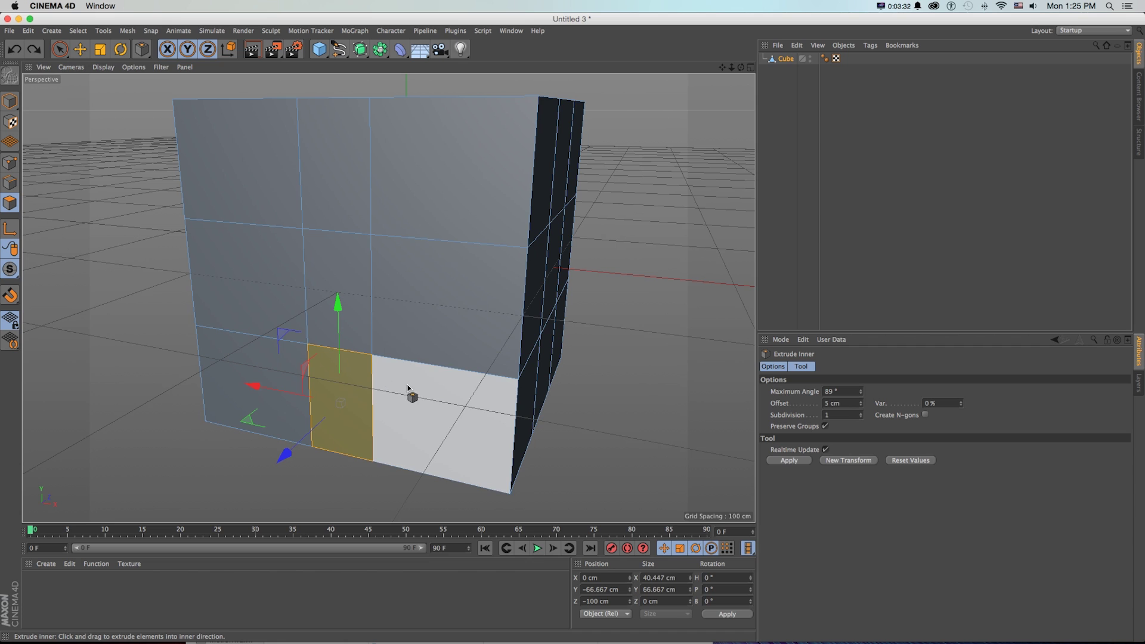
pyautogui.moveTo(404, 337); pyautogui.dragTo(380, 375)
pyautogui.scroll(5, 380, 374)
# Try pushing the inset door polygon inward along Z with the Move tool and undo it.
pyautogui.press('d')
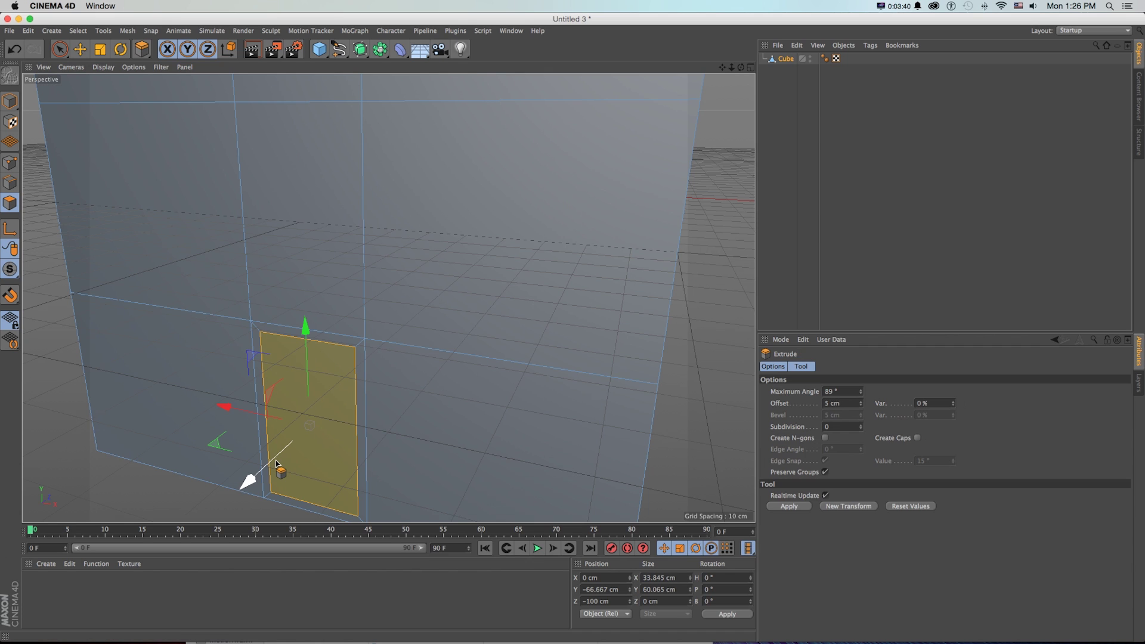
pyautogui.press('e')
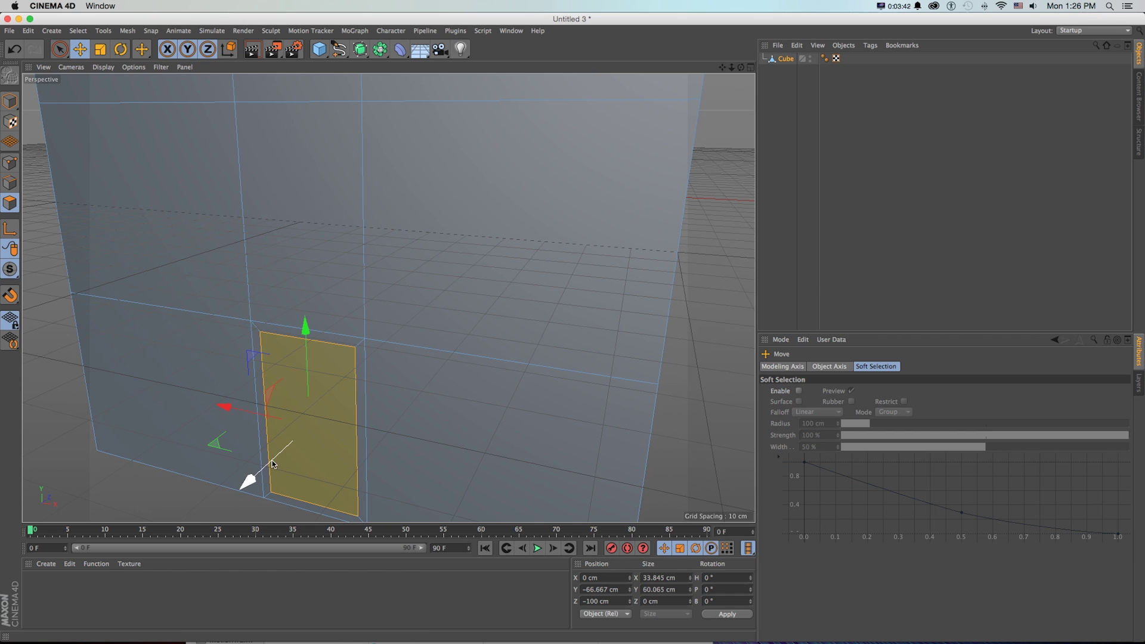
pyautogui.moveTo(273, 464); pyautogui.dragTo(280, 457)
pyautogui.press('super+z')
# Extrude the inset door polygon inward with an offset of about -47 cm to form the doorway.
pyautogui.keyDown('alt'); pyautogui.moveTo(364, 422); pyautogui.dragTo(353, 454); pyautogui.keyUp('alt')
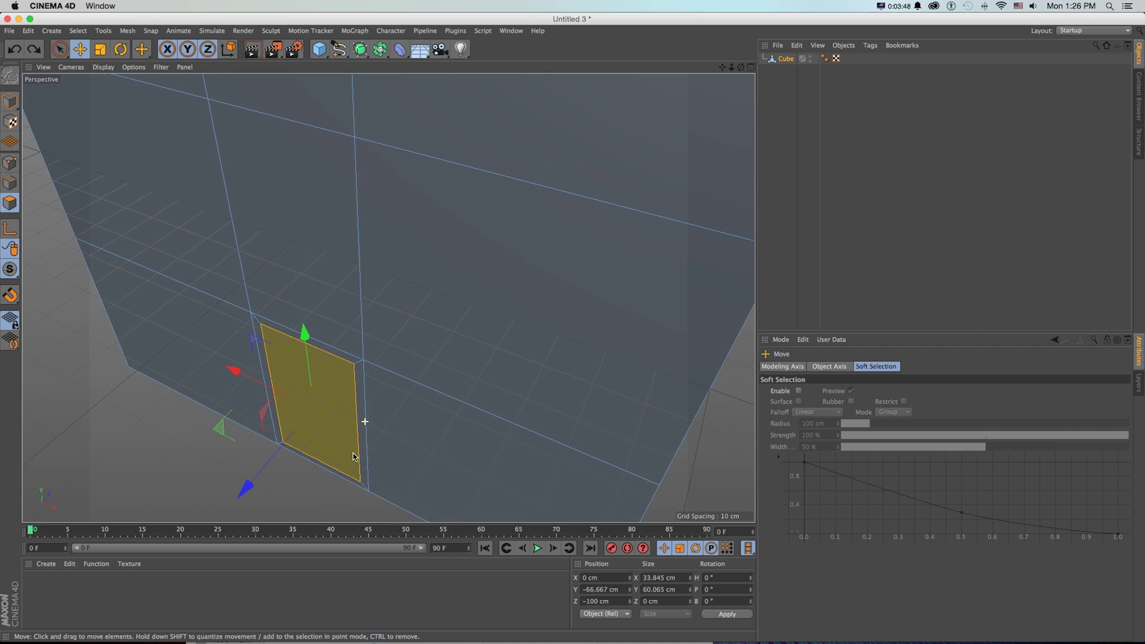
pyautogui.keyDown('alt'); pyautogui.moveTo(329, 414); pyautogui.dragTo(354, 354); pyautogui.keyUp('alt')
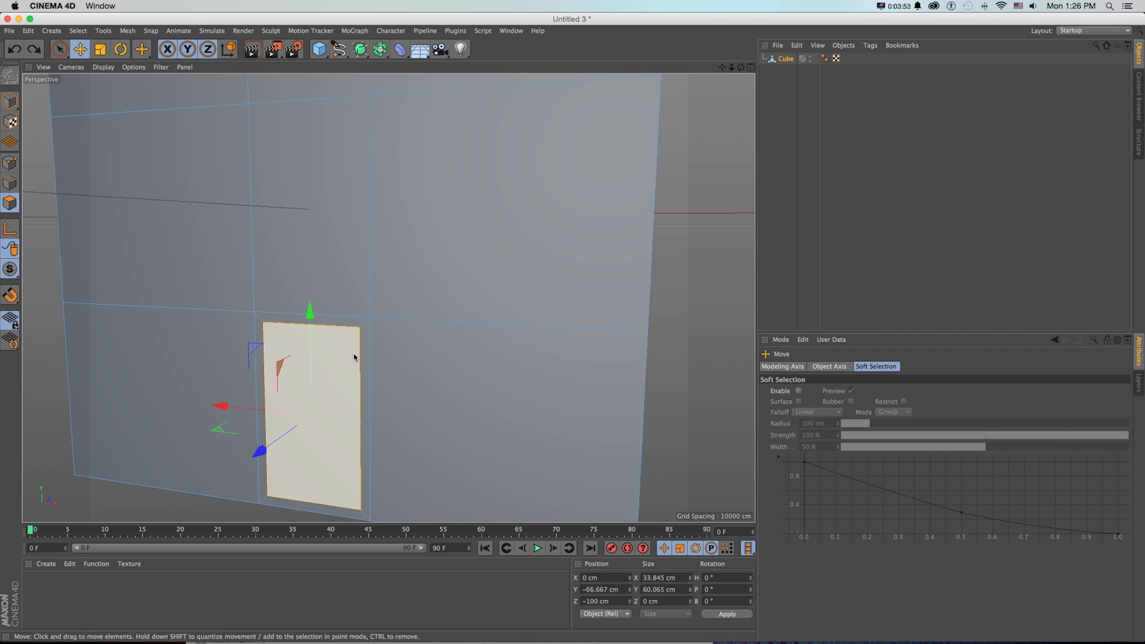
pyautogui.press('d')
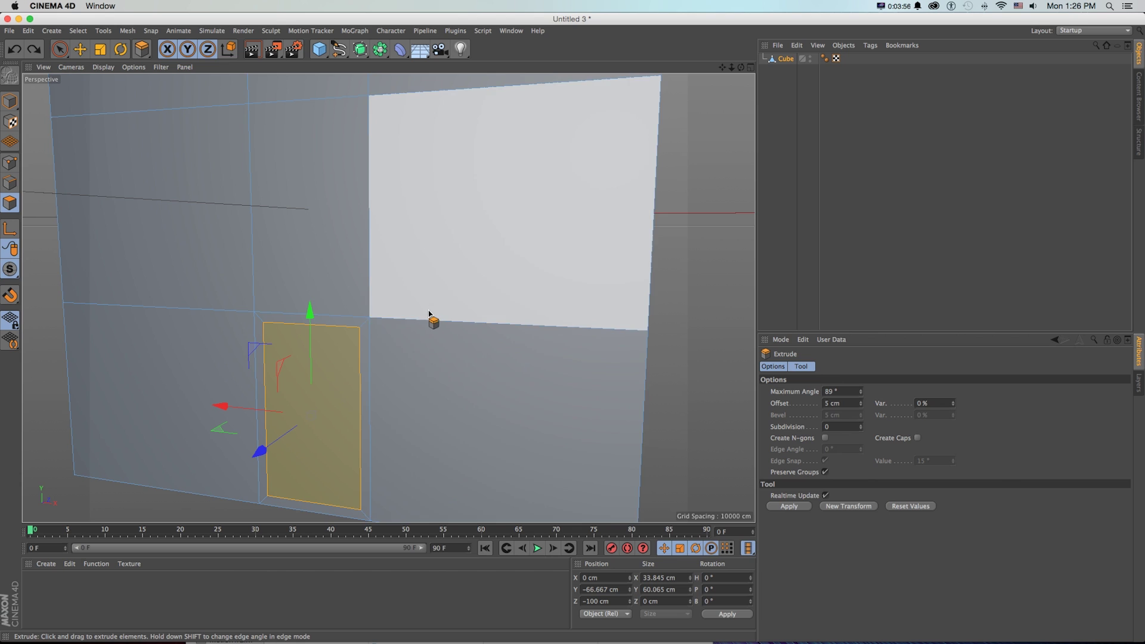
pyautogui.moveTo(413, 360); pyautogui.dragTo(465, 351)
pyautogui.press('super+z')
pyautogui.moveTo(555, 360); pyautogui.dragTo(435, 358)
pyautogui.moveTo(513, 412); pyautogui.dragTo(397, 411)
pyautogui.moveTo(860, 403)
pyautogui.mouseDown()
pyautogui.moveTo(860, 448)
pyautogui.moveTo(860, 391)
pyautogui.moveTo(860, 423)
pyautogui.mouseUp()
# Switch to Model mode and show all four views with the whole cube framed in the front view.
pyautogui.click(7, 100)
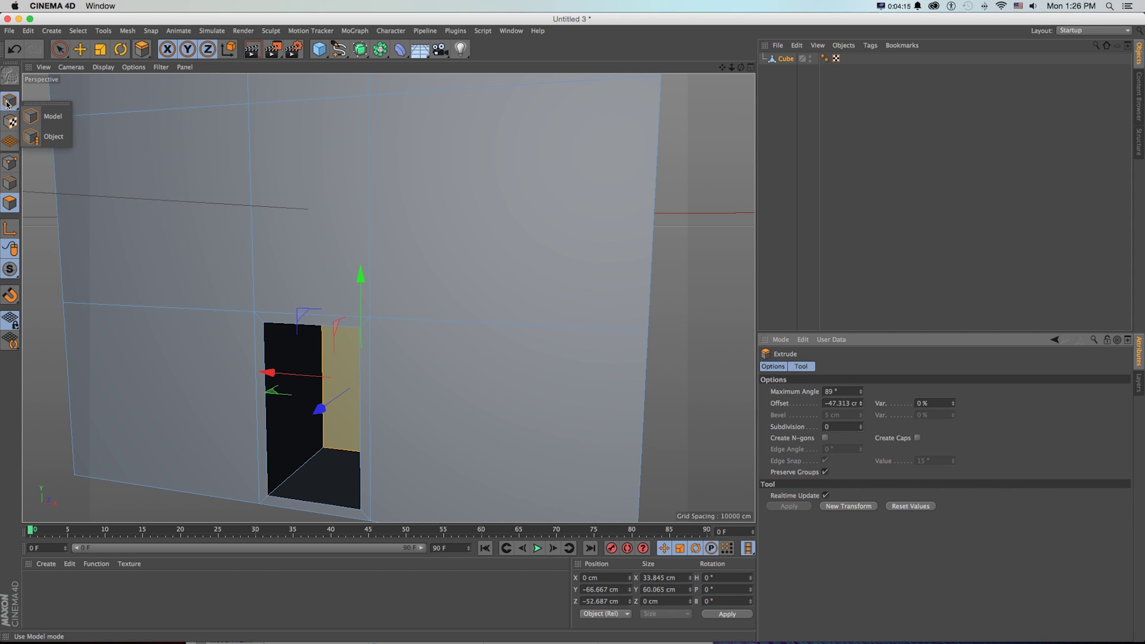
pyautogui.scroll(-5, 536, 157)
pyautogui.keyDown('alt'); pyautogui.moveTo(518, 191); pyautogui.dragTo(469, 194); pyautogui.keyUp('alt')
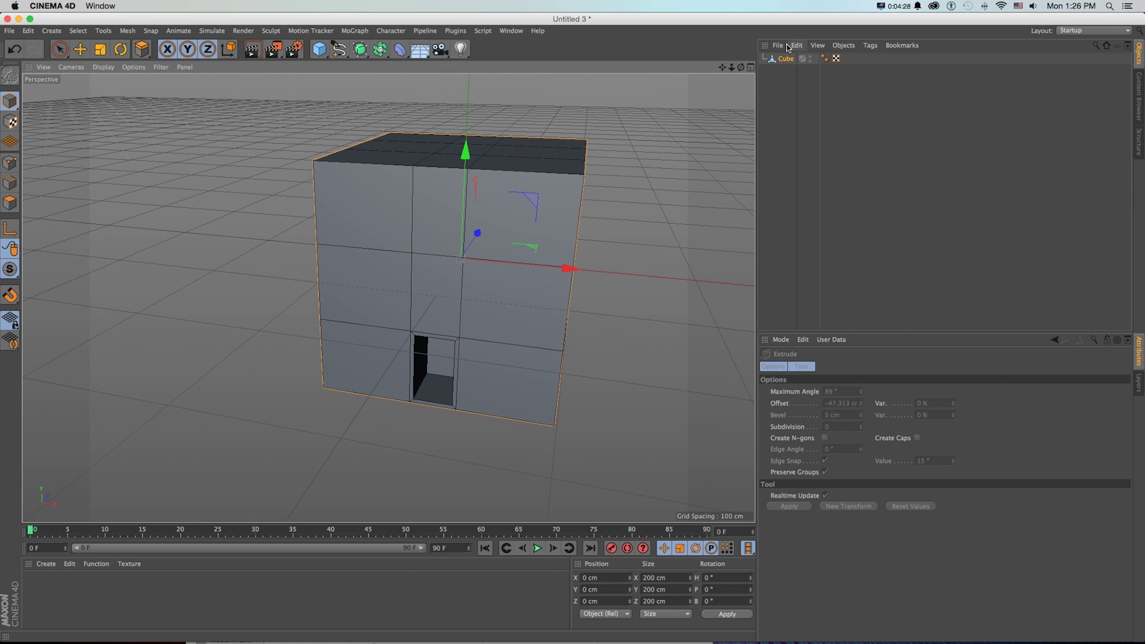
pyautogui.click(752, 68)
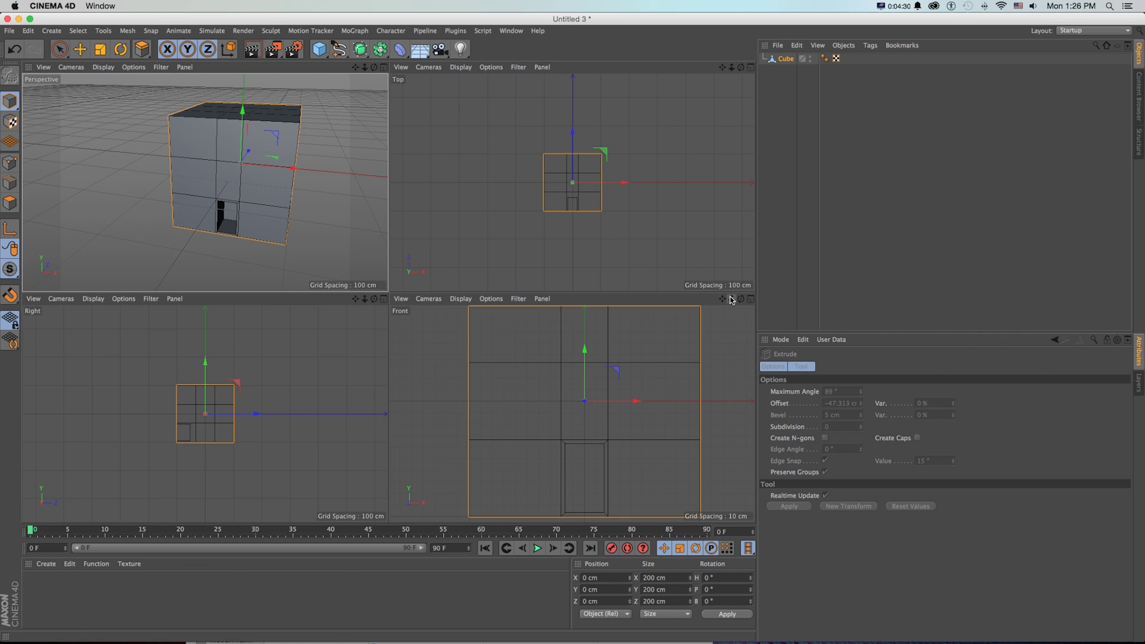
pyautogui.moveTo(733, 300); pyautogui.dragTo(572, 413)
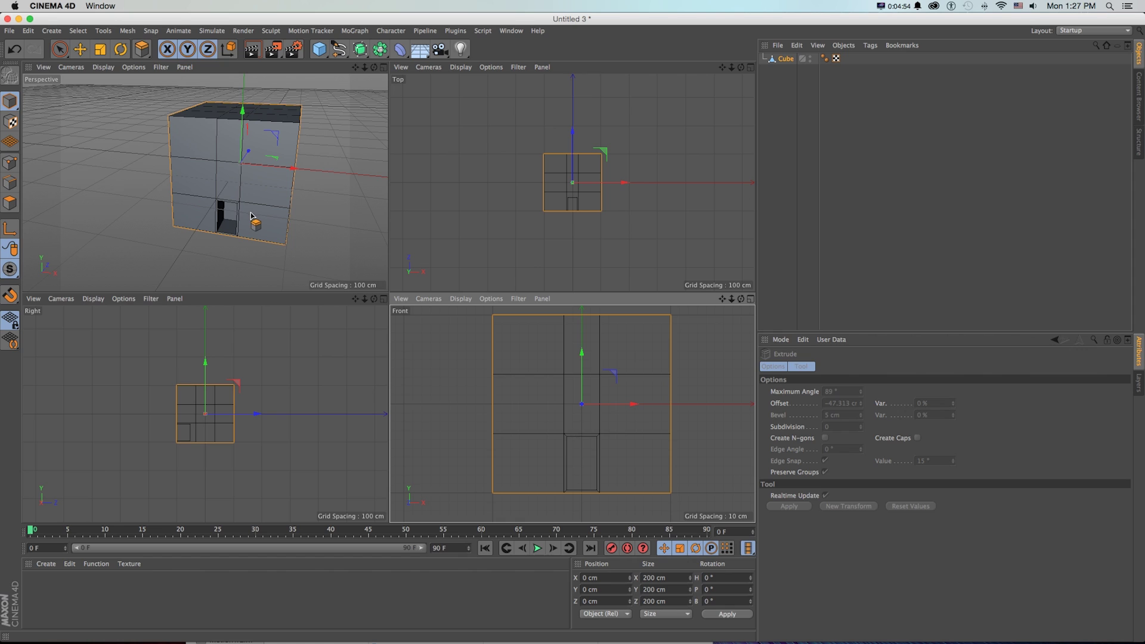
# Switch to polygon mode and deselect the polygon at the back of the doorway.
pyautogui.press('k')
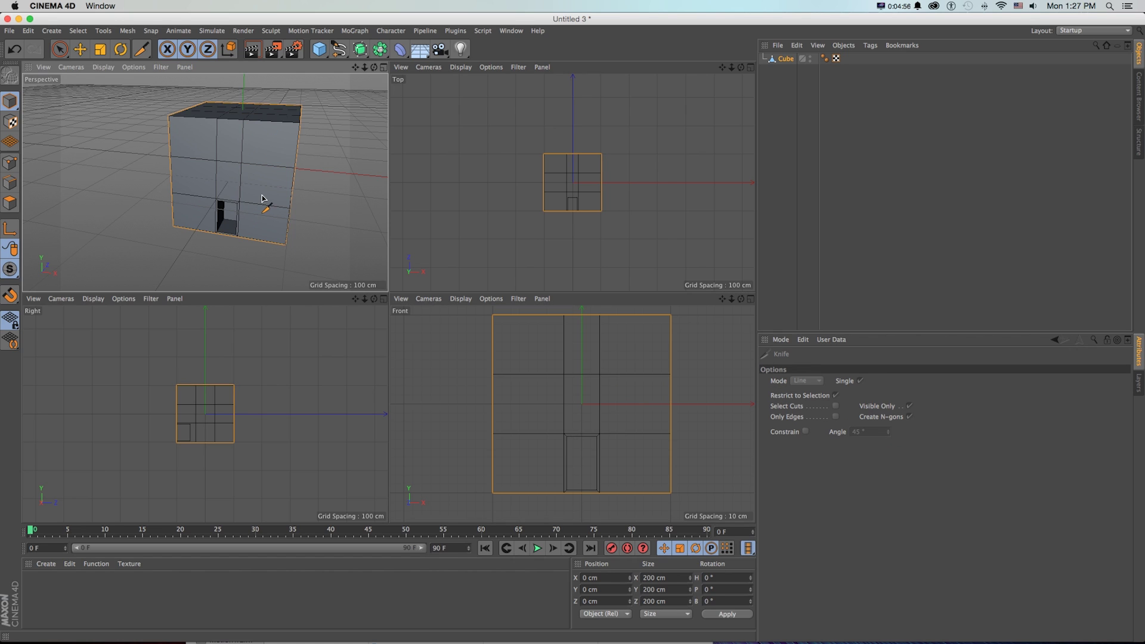
pyautogui.press('m')
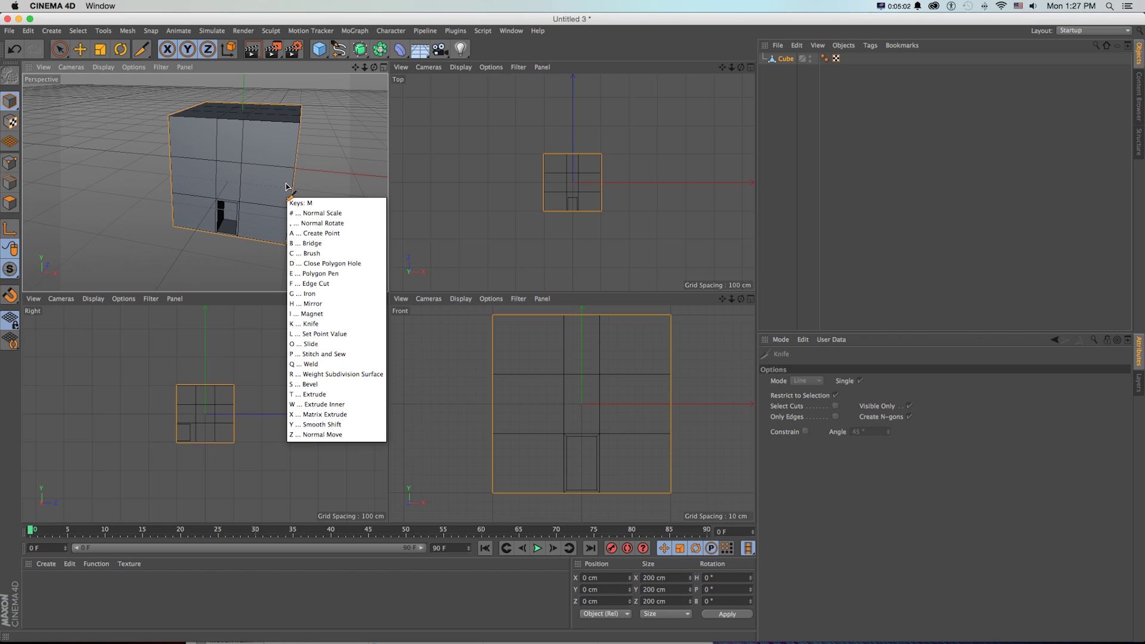
pyautogui.press('k')
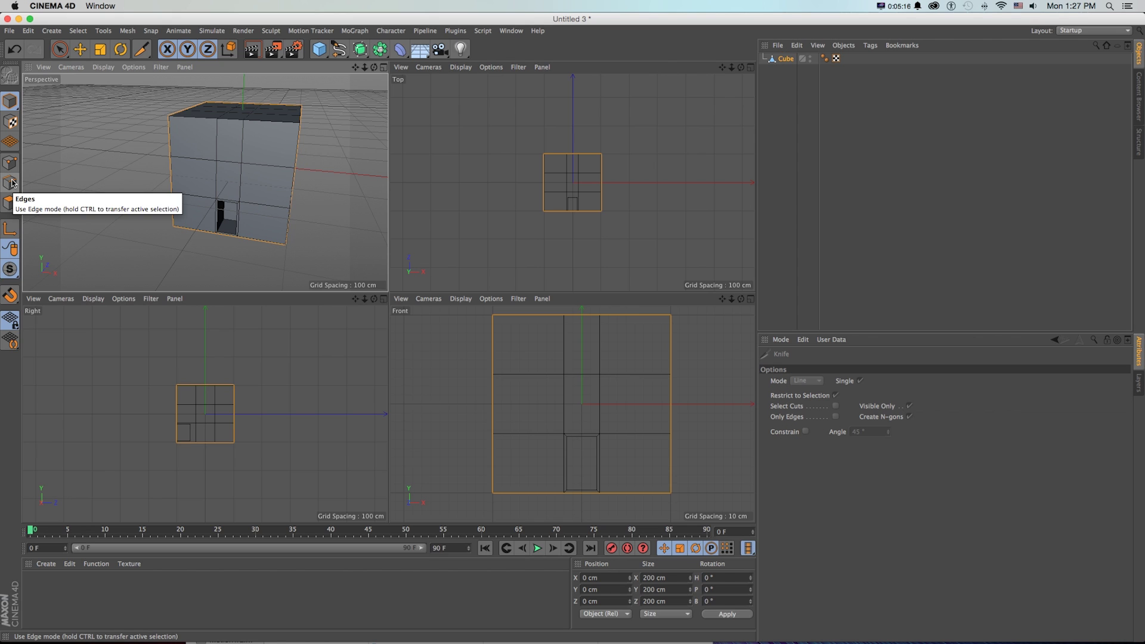
pyautogui.click(8, 203)
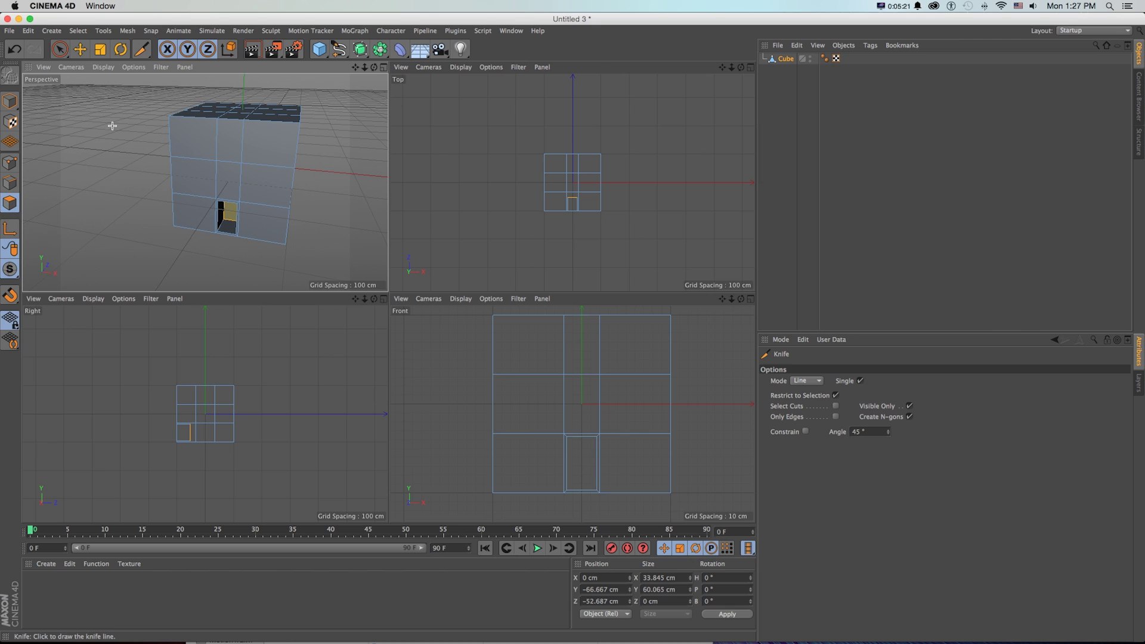
pyautogui.click(60, 50)
pyautogui.click(151, 167)
pyautogui.click(10, 204)
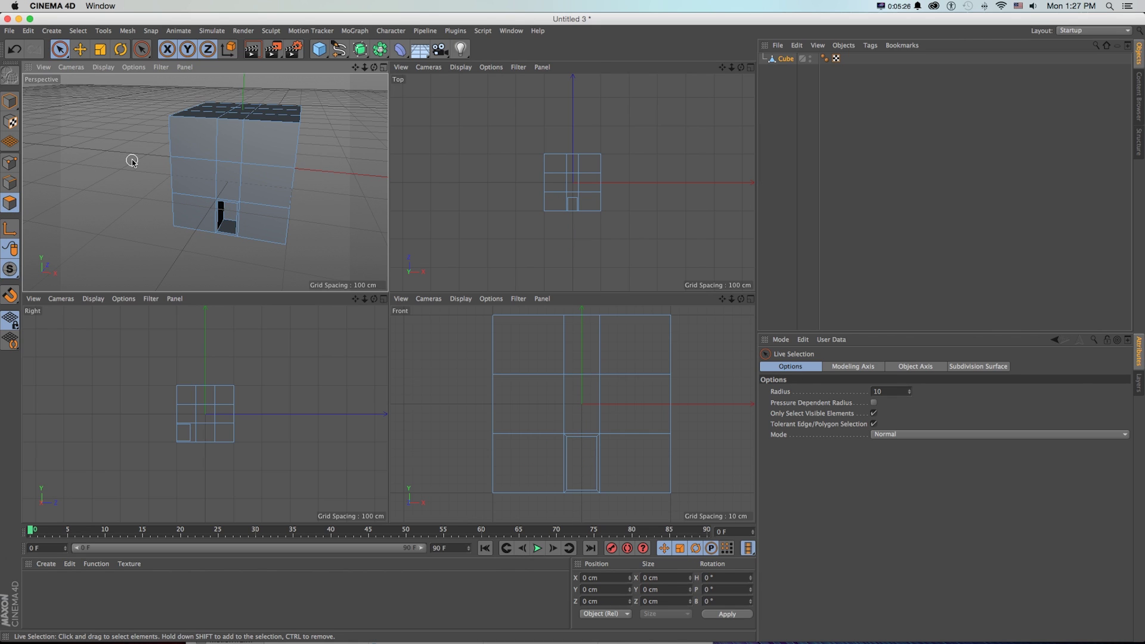
# Return to the Knife tool and set its mode to Loop.
pyautogui.press('space')
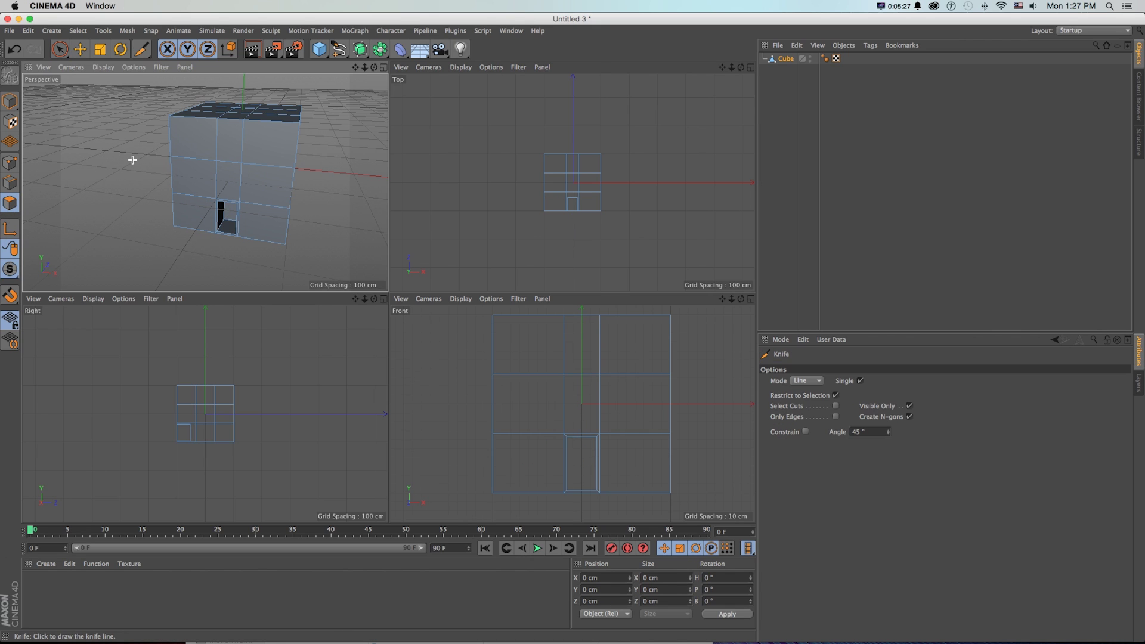
pyautogui.click(818, 382)
pyautogui.click(815, 427)
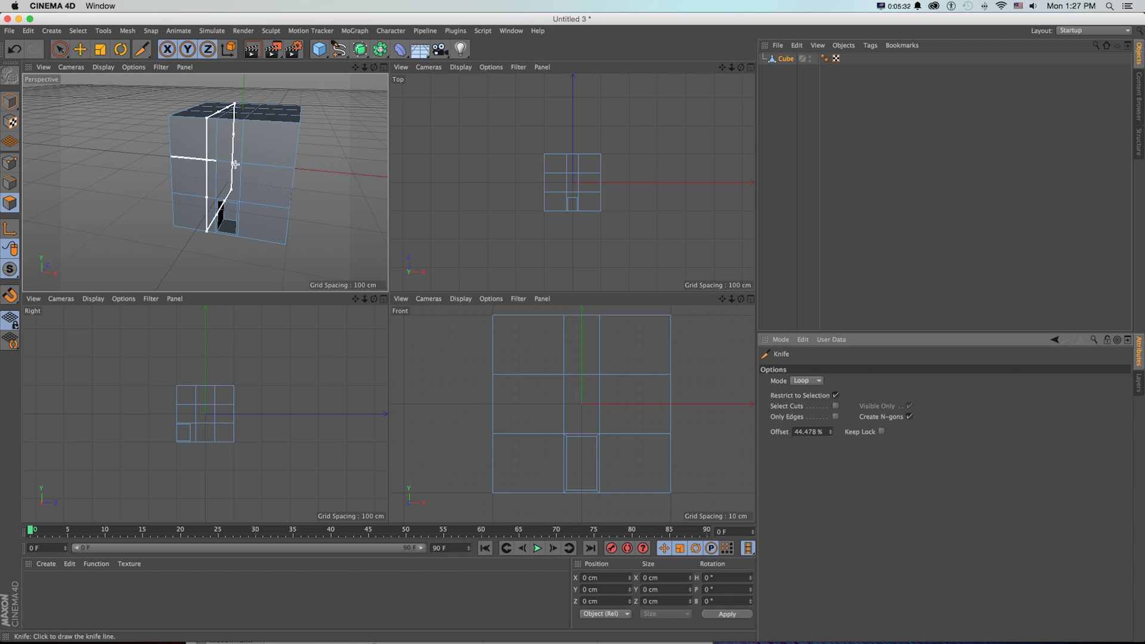
# Try a vertical loop cut through the front face beside the door column and undo it.
pyautogui.click(199, 159)
pyautogui.keyDown('alt'); pyautogui.moveTo(226, 130); pyautogui.dragTo(203, 147); pyautogui.keyUp('alt')
pyautogui.press('super+z')
# Loop-select the upper horizontal edge loop around the cube and move it up to about Y 40 cm.
pyautogui.moveTo(732, 300); pyautogui.dragTo(734, 421)
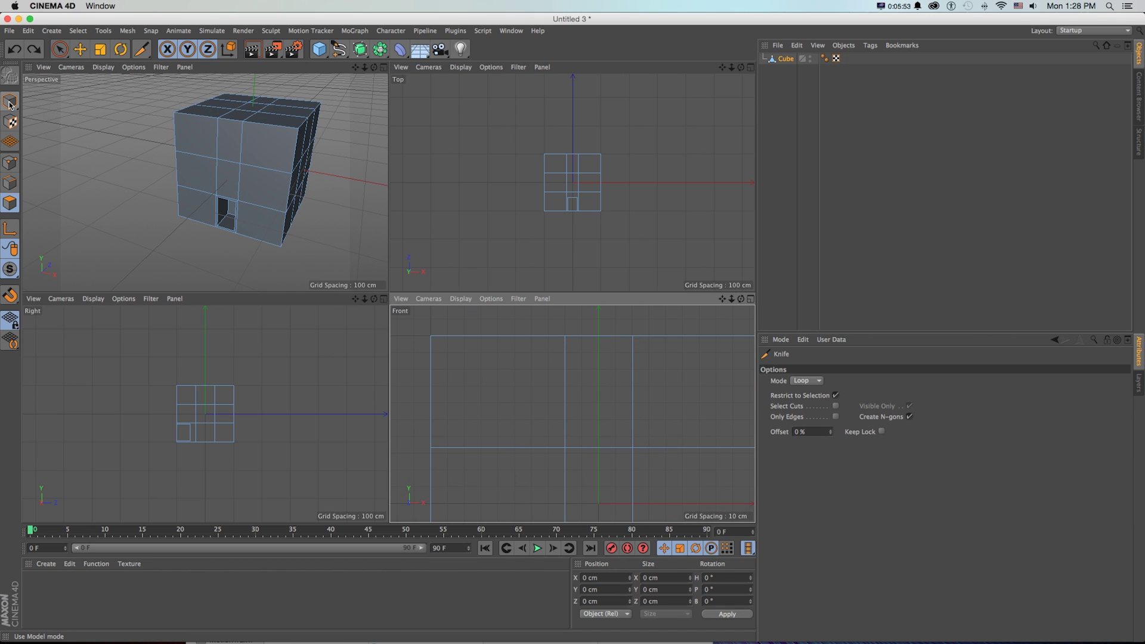
pyautogui.click(10, 183)
pyautogui.press('space')
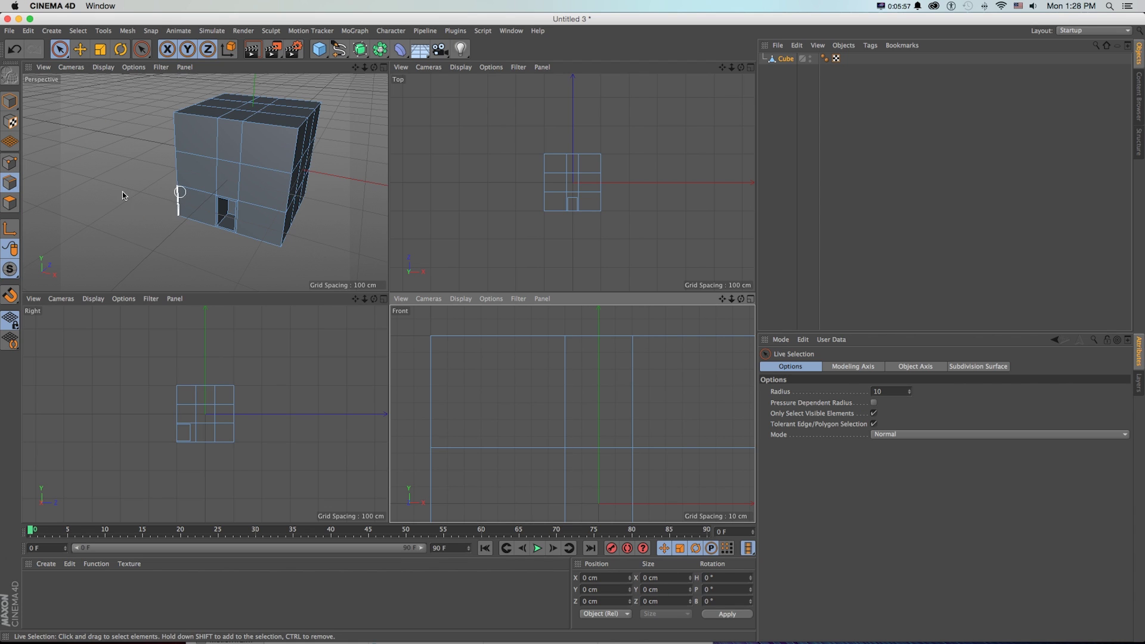
pyautogui.click(258, 174)
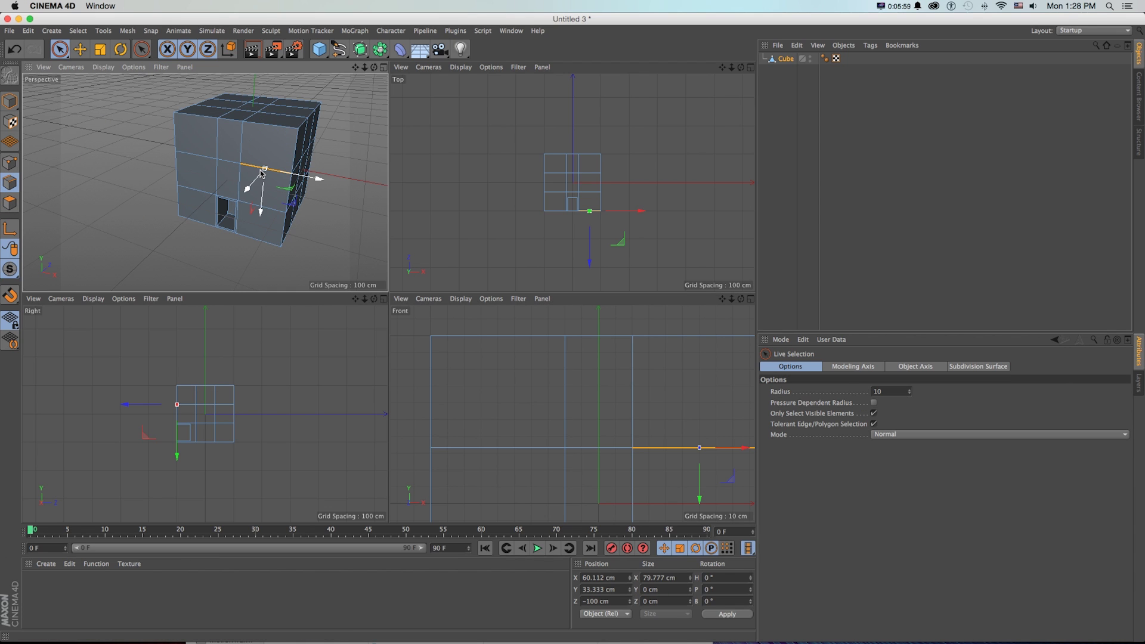
pyautogui.press('u')
pyautogui.press('l')
pyautogui.click(261, 174)
pyautogui.press('e')
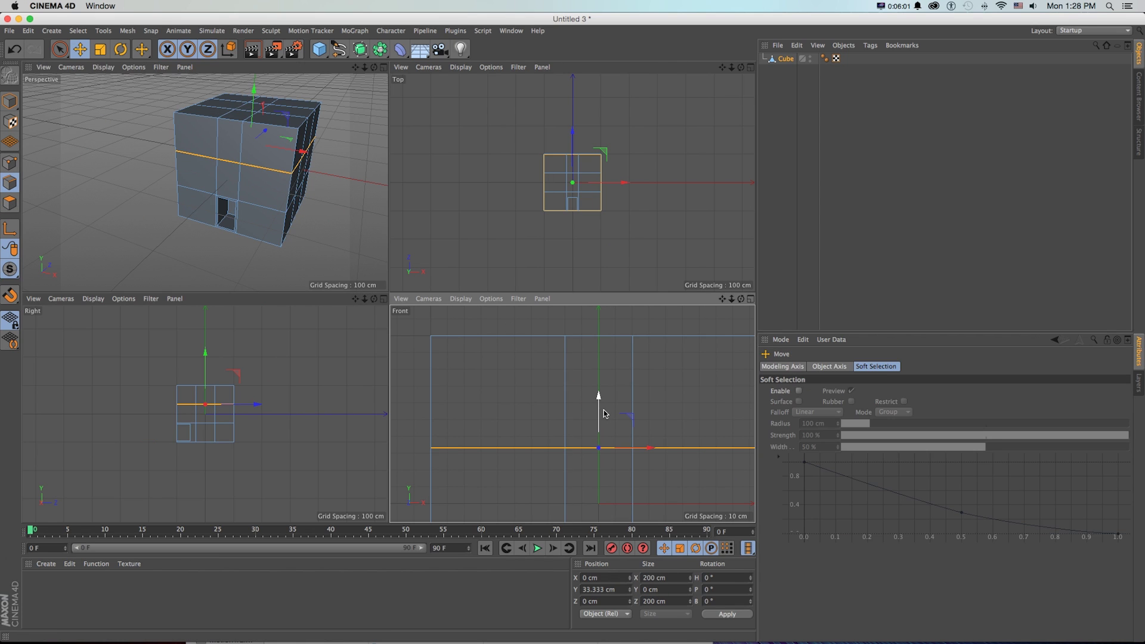
pyautogui.moveTo(600, 416); pyautogui.dragTo(602, 405)
# Loop-cut the cube horizontally about 20 cm above the raised loop and vertically about 20 cm outside each side of the door column.
pyautogui.press('k')
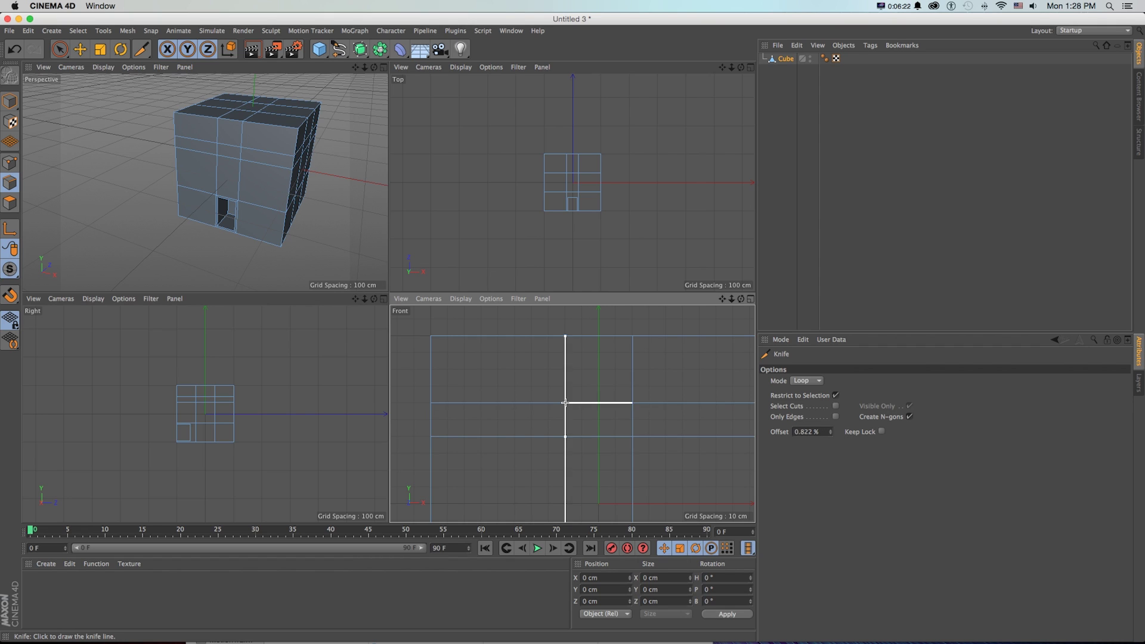
pyautogui.click(530, 402)
pyautogui.click(666, 404)
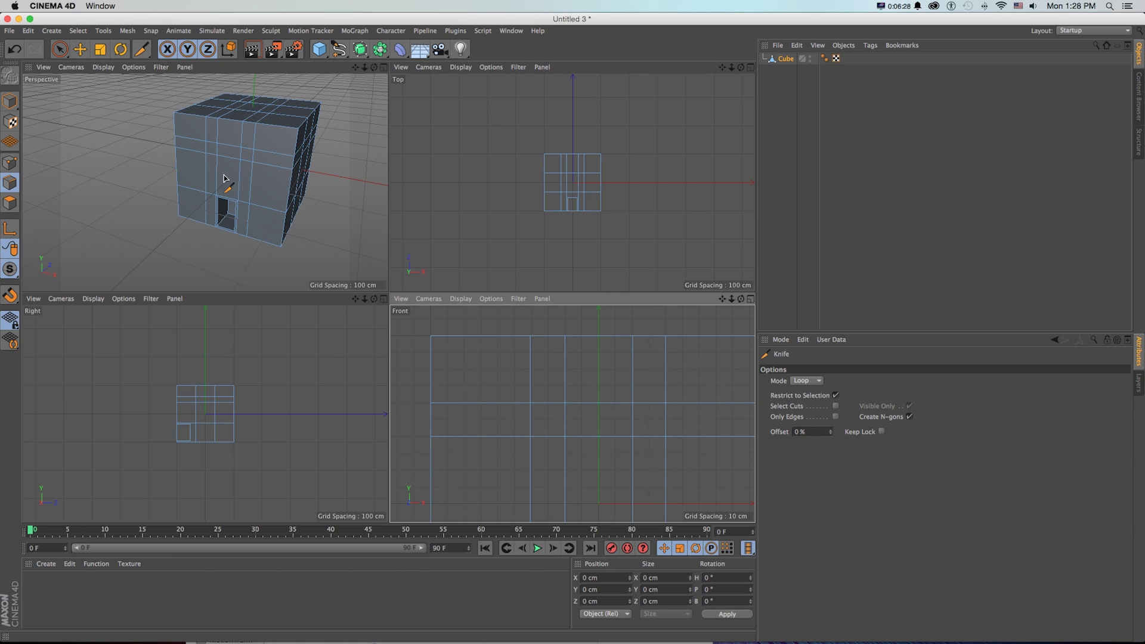
# In the enlarged perspective view, select the two small square window polygons on either side of the column above the door.
pyautogui.click(383, 67)
pyautogui.click(10, 203)
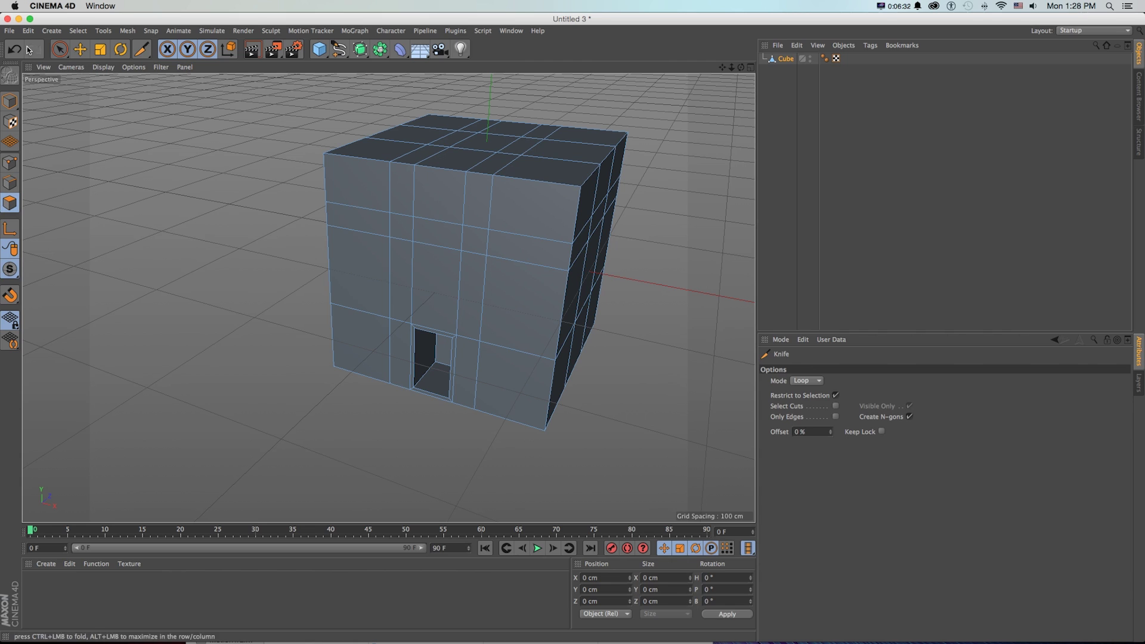
pyautogui.press('space')
pyautogui.click(454, 197)
pyautogui.click(437, 236)
pyautogui.click(398, 231)
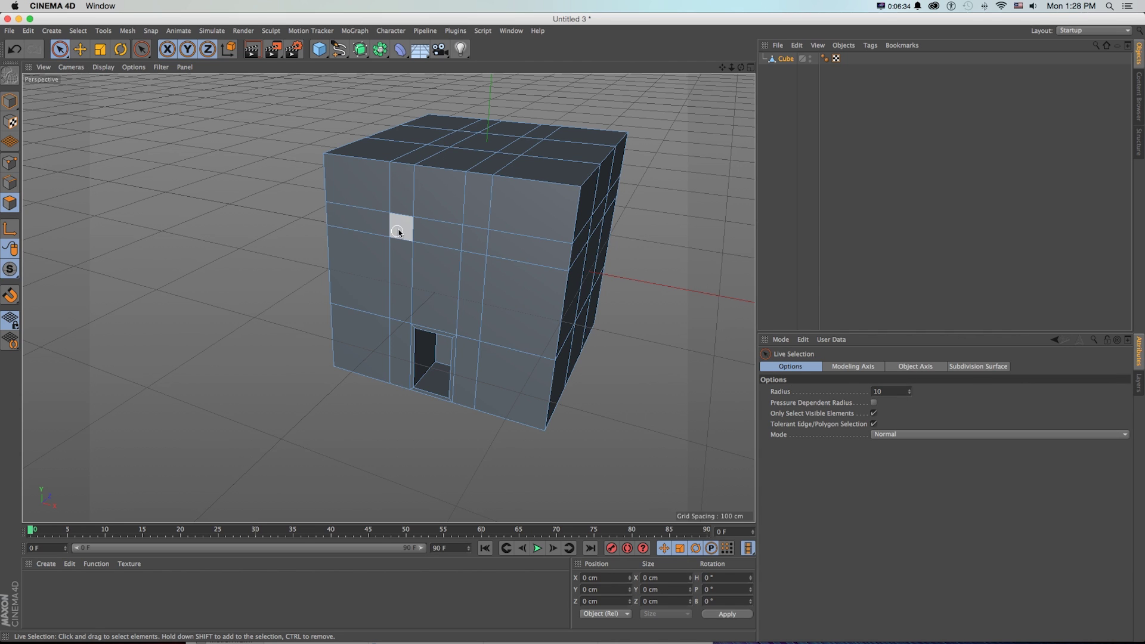
pyautogui.keyDown('shift'); pyautogui.click(474, 242); pyautogui.keyUp('shift')
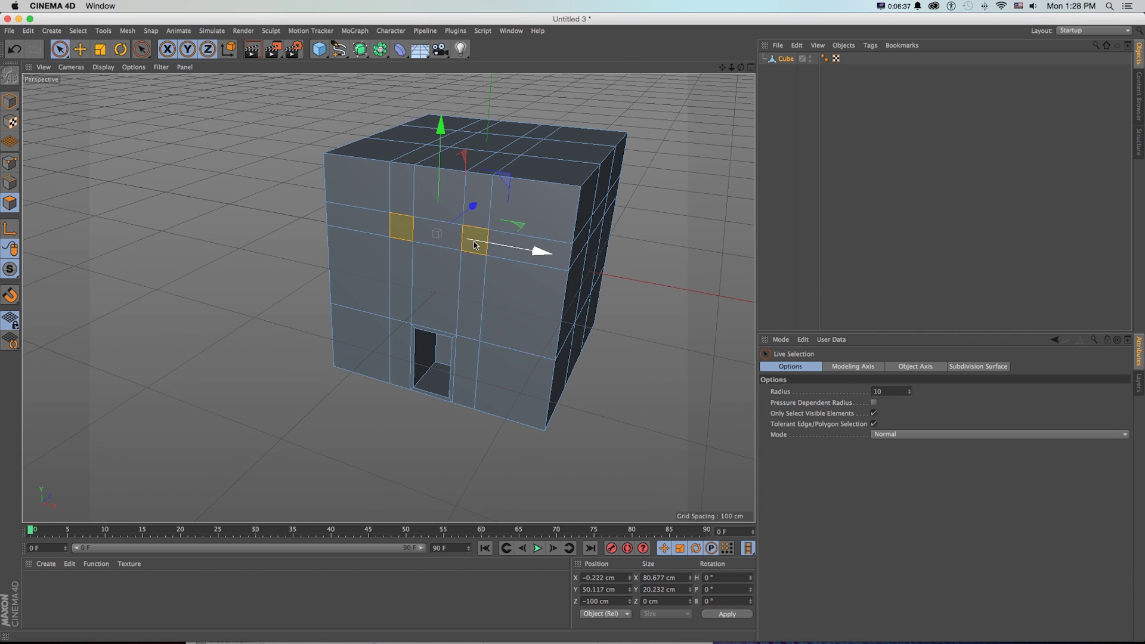
pyautogui.scroll(5, 446, 256)
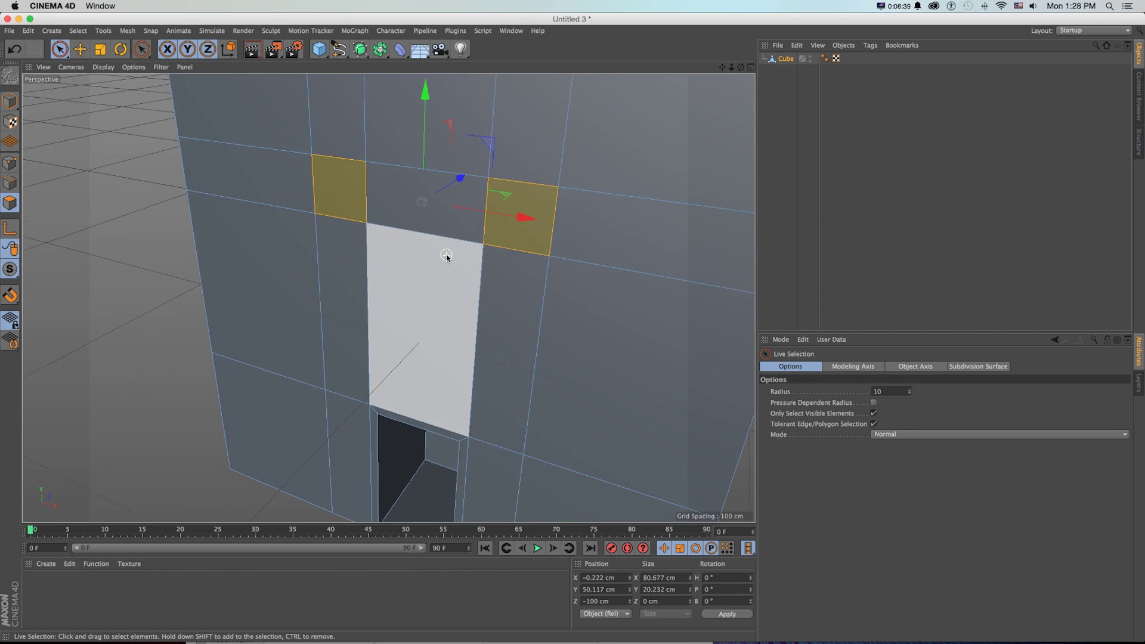
pyautogui.keyDown('alt'); pyautogui.moveTo(516, 180); pyautogui.dragTo(511, 202); pyautogui.keyUp('alt')
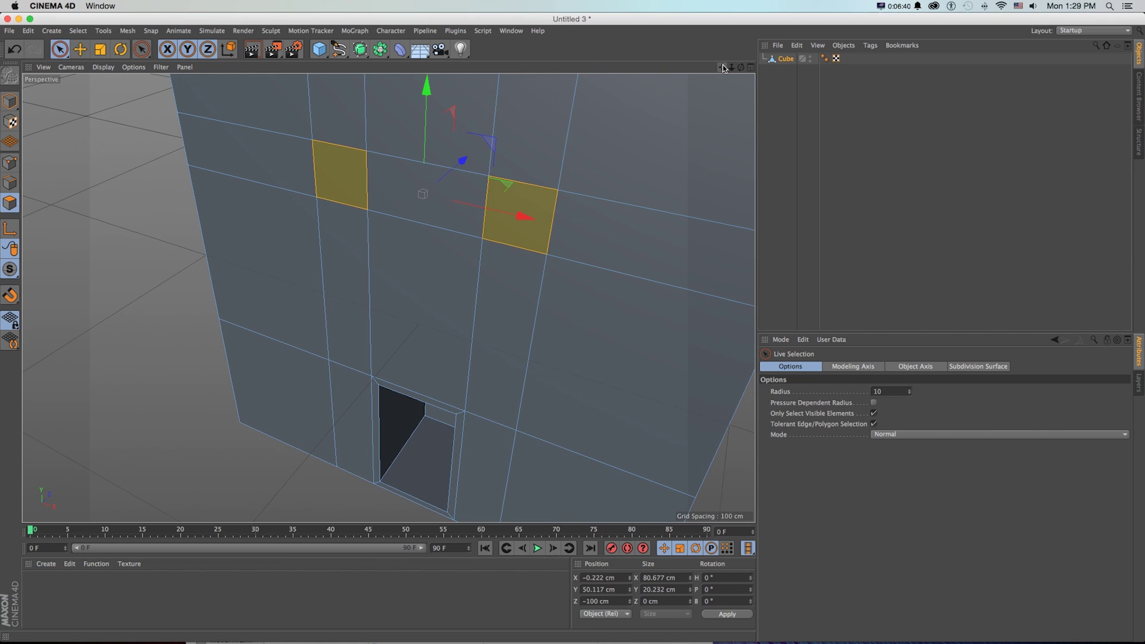
pyautogui.moveTo(722, 67); pyautogui.dragTo(388, 297)
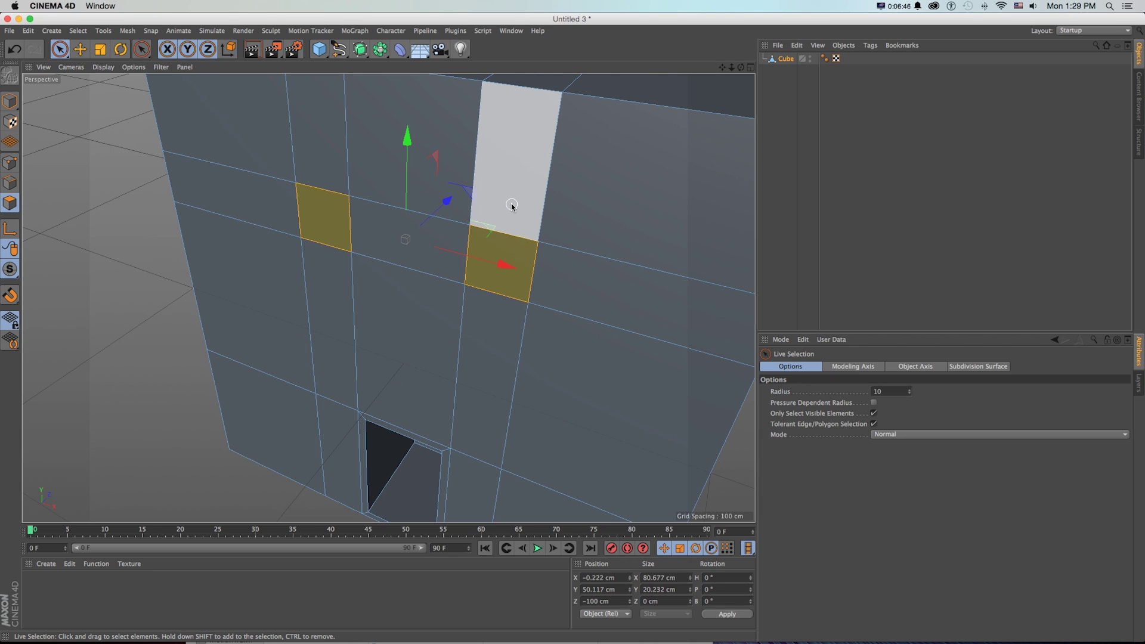
# Inset the two window polygons by about 1.4 cm and extrude them about 47 cm into the house.
pyautogui.press('i')
pyautogui.moveTo(516, 211); pyautogui.dragTo(522, 206)
pyautogui.press('d')
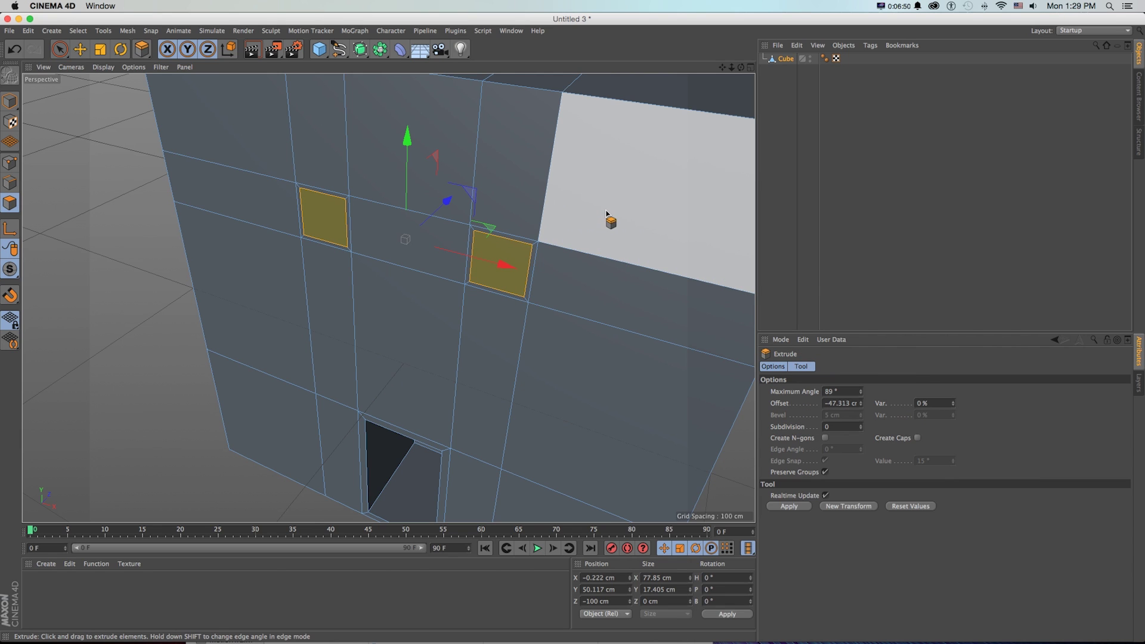
pyautogui.moveTo(611, 215); pyautogui.dragTo(632, 174)
pyautogui.scroll(-5, 645, 213)
pyautogui.moveTo(722, 67); pyautogui.dragTo(616, 123)
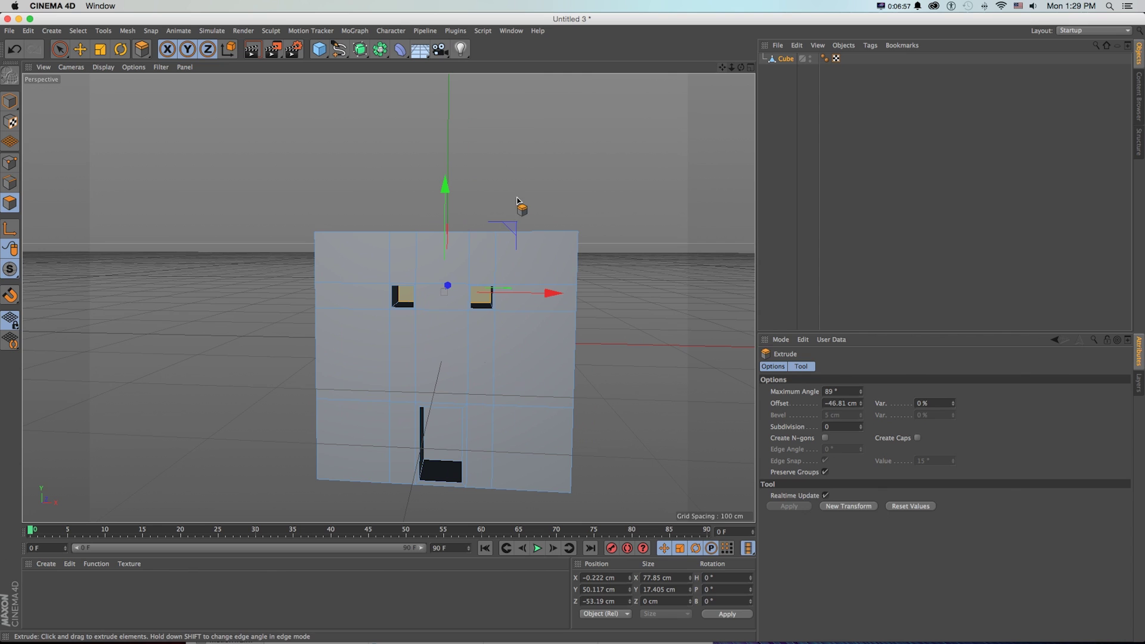
pyautogui.click(750, 67)
pyautogui.moveTo(724, 302); pyautogui.dragTo(692, 345)
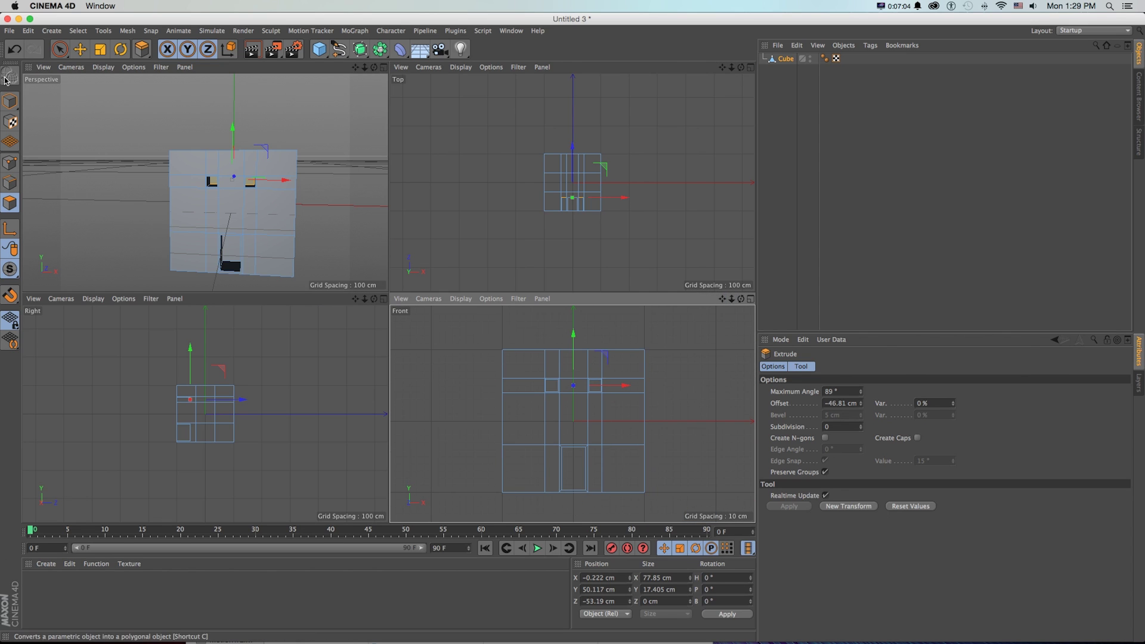
# Switch to Rectangle Selection and put the house cube in point mode.
pyautogui.click(8, 103)
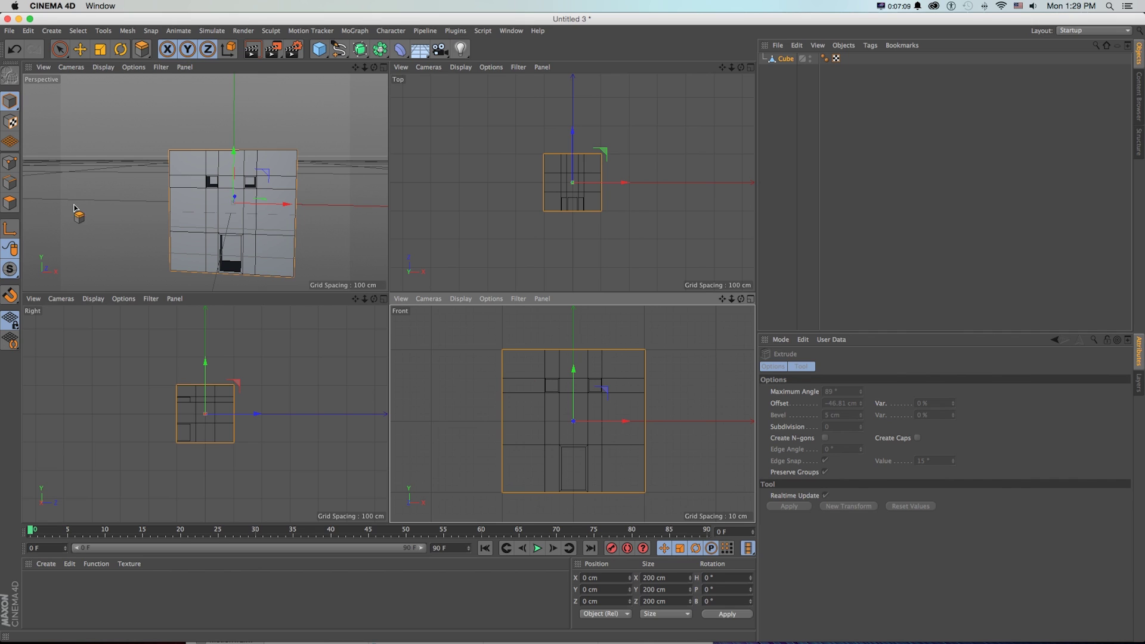
pyautogui.moveTo(59, 49); pyautogui.dragTo(117, 87)
pyautogui.click(117, 87)
pyautogui.click(488, 407)
pyautogui.click(784, 61)
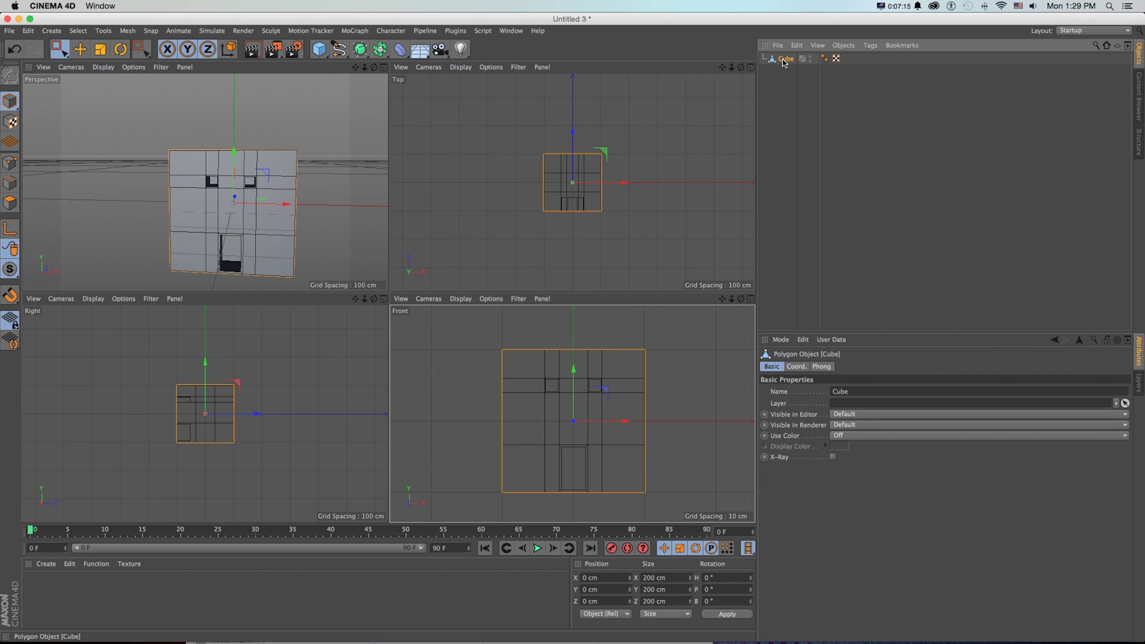
pyautogui.click(9, 162)
pyautogui.keyDown('alt'); pyautogui.moveTo(257, 202); pyautogui.dragTo(289, 225); pyautogui.keyUp('alt')
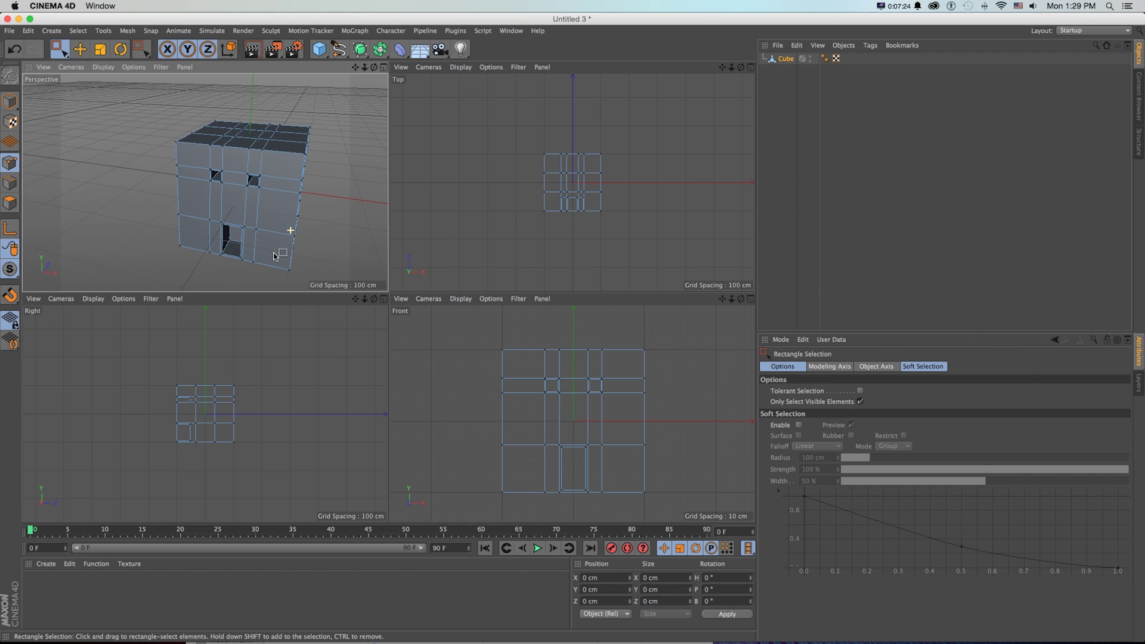
# Try moving the visible points of the upper two rows in the front view and undo the move.
pyautogui.moveTo(453, 331); pyautogui.dragTo(717, 386)
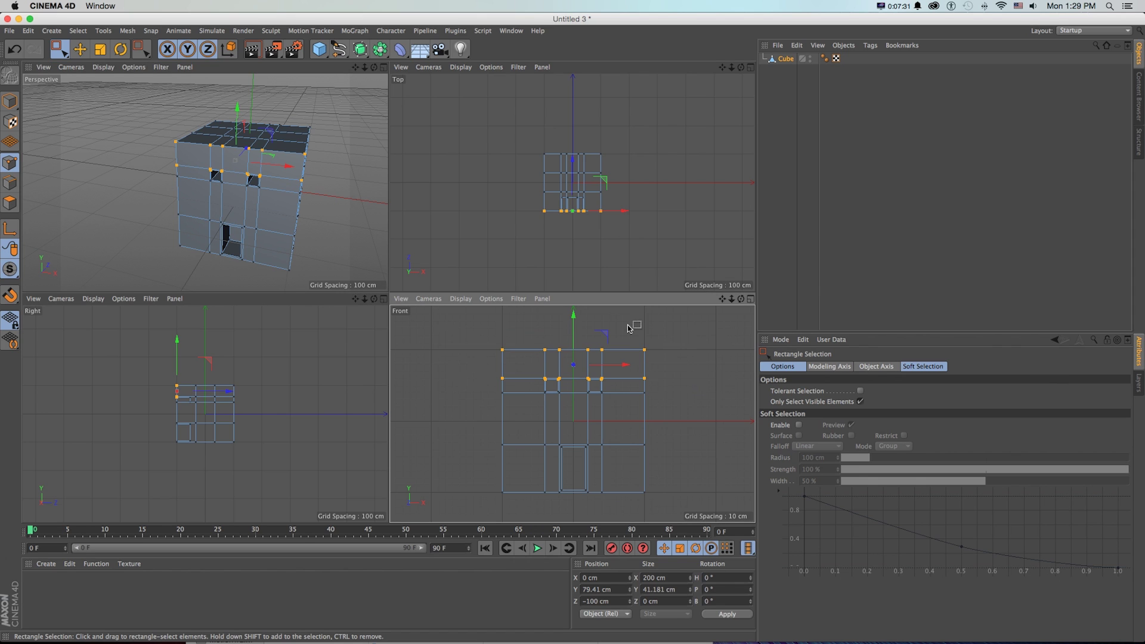
pyautogui.moveTo(569, 326); pyautogui.dragTo(594, 322)
pyautogui.press('super+z')
pyautogui.scroll(6, 278, 137)
pyautogui.scroll(-5, 278, 136)
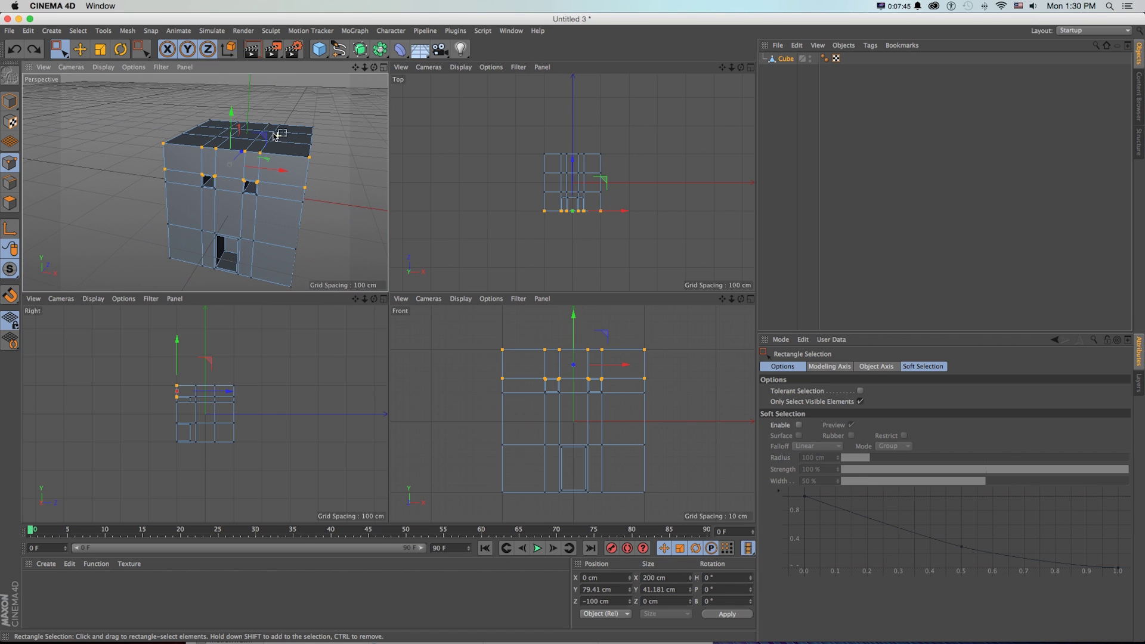
# Disable Only Select Visible Elements and select the upper two rows of points through the whole cube in the front view.
pyautogui.click(860, 401)
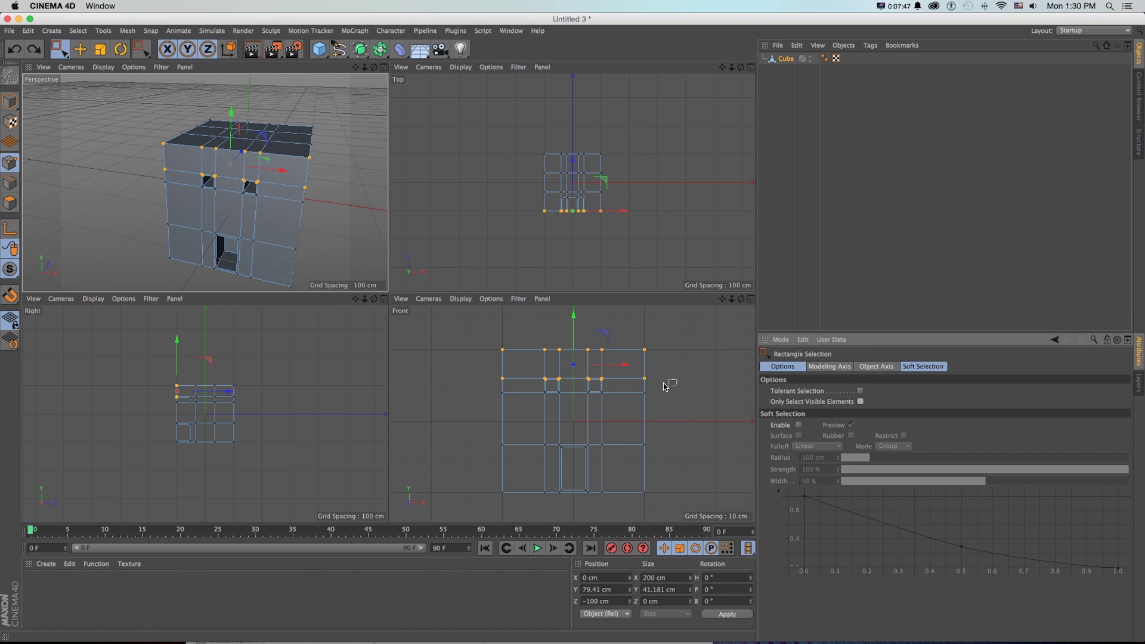
pyautogui.moveTo(474, 338); pyautogui.dragTo(704, 388)
pyautogui.keyDown('alt'); pyautogui.moveTo(306, 126); pyautogui.dragTo(333, 101); pyautogui.keyUp('alt')
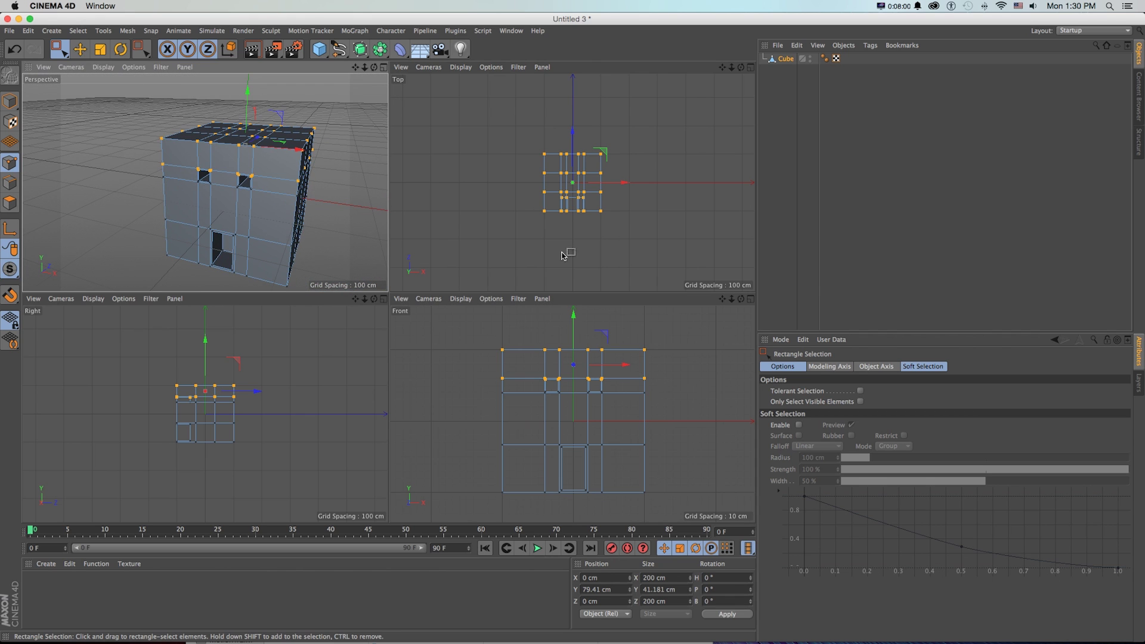
pyautogui.moveTo(455, 333); pyautogui.dragTo(702, 385)
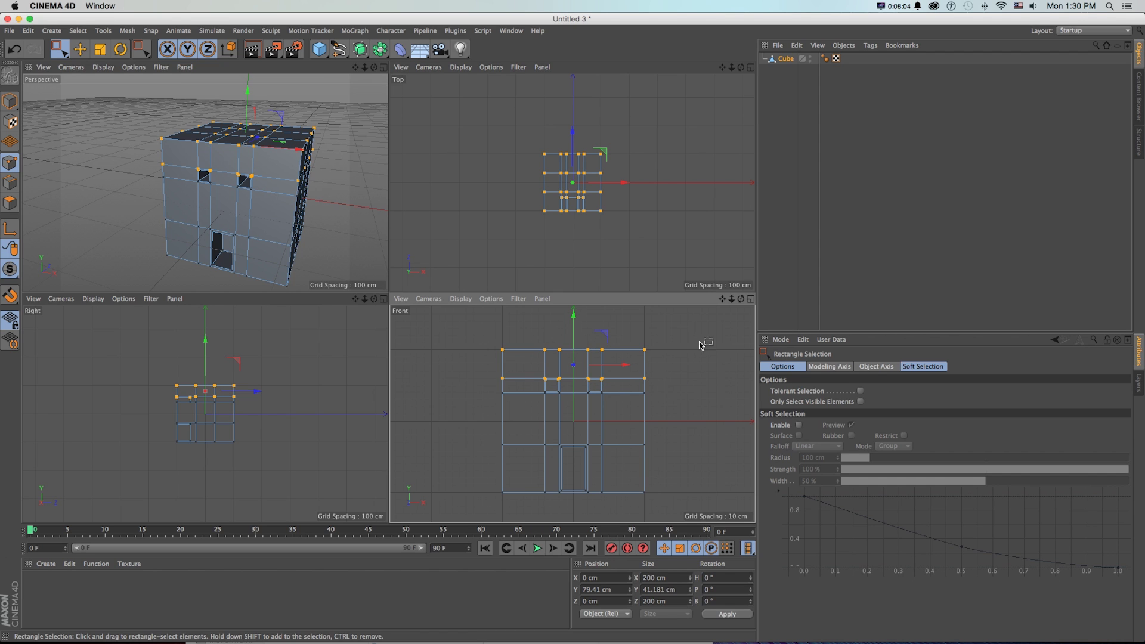
# Shift the horizontal rows of points vertically to make the windows taller, placing the house's top edge at about Y 82 cm.
pyautogui.keyDown('alt'); pyautogui.moveTo(592, 344); pyautogui.dragTo(590, 369, button='middle'); pyautogui.keyUp('alt')
pyautogui.moveTo(591, 372)
pyautogui.mouseDown()
pyautogui.moveTo(589, 341)
pyautogui.moveTo(589, 353)
pyautogui.mouseUp()
pyautogui.moveTo(451, 342); pyautogui.dragTo(738, 459)
pyautogui.moveTo(579, 343); pyautogui.dragTo(582, 382)
pyautogui.moveTo(480, 391); pyautogui.dragTo(754, 441)
pyautogui.moveTo(586, 387); pyautogui.dragTo(589, 389)
pyautogui.moveTo(455, 382); pyautogui.dragTo(739, 467)
pyautogui.moveTo(584, 388); pyautogui.dragTo(588, 378)
pyautogui.middleClick(258, 136)
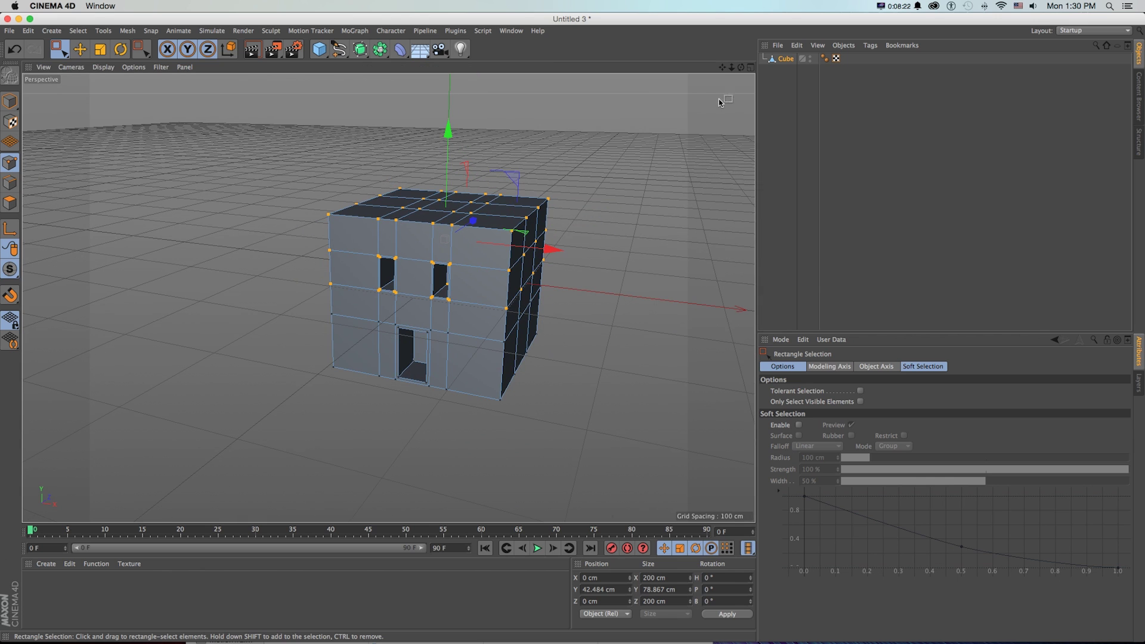
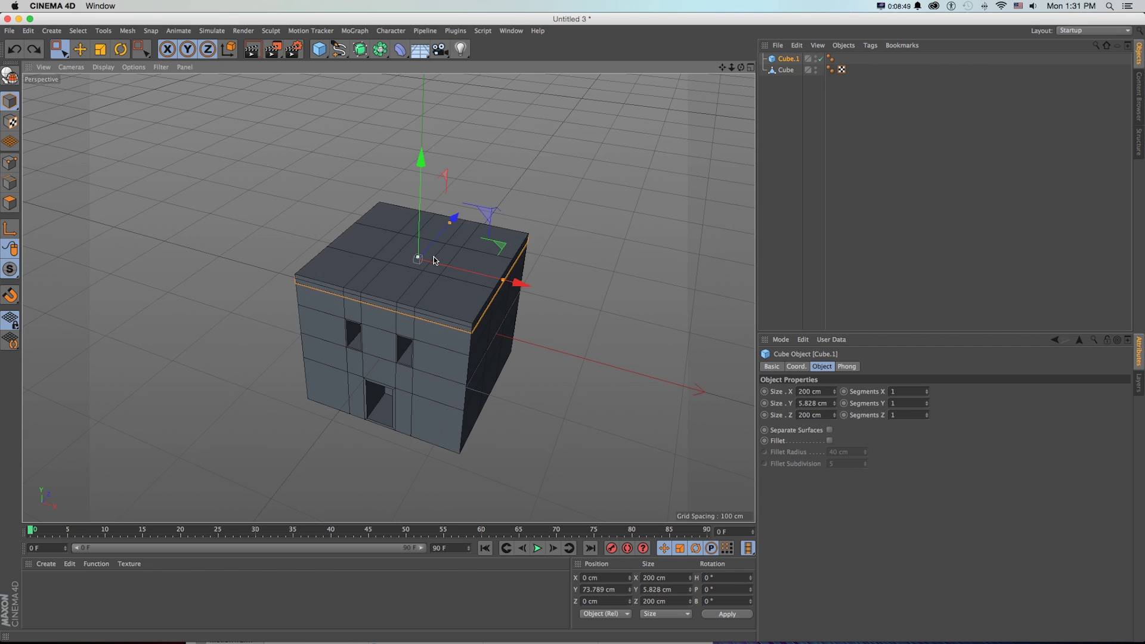
# Raise the thin roof slab above the house to about Y 105 cm.
pyautogui.moveTo(420, 226); pyautogui.dragTo(418, 212)
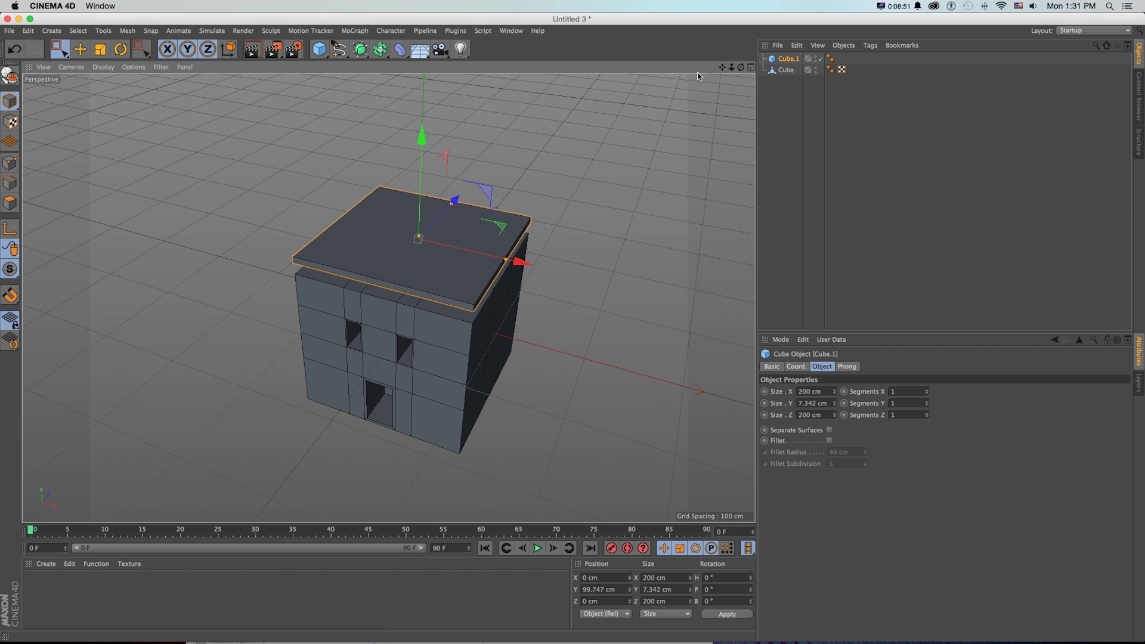
pyautogui.click(750, 68)
pyautogui.scroll(3, 593, 395)
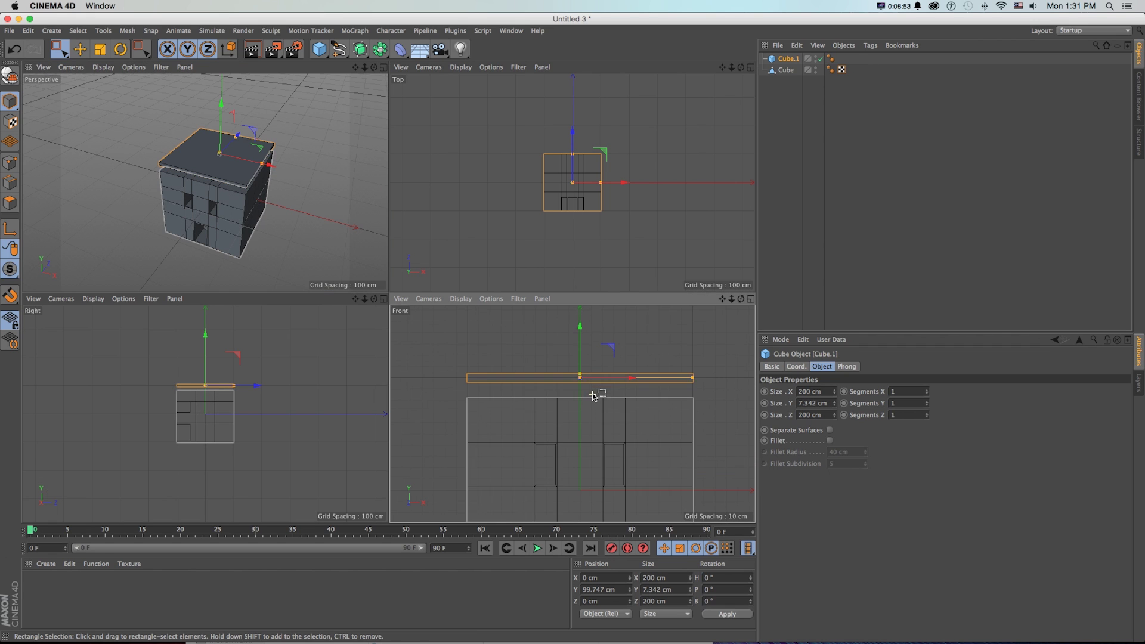
pyautogui.moveTo(575, 374); pyautogui.dragTo(576, 356)
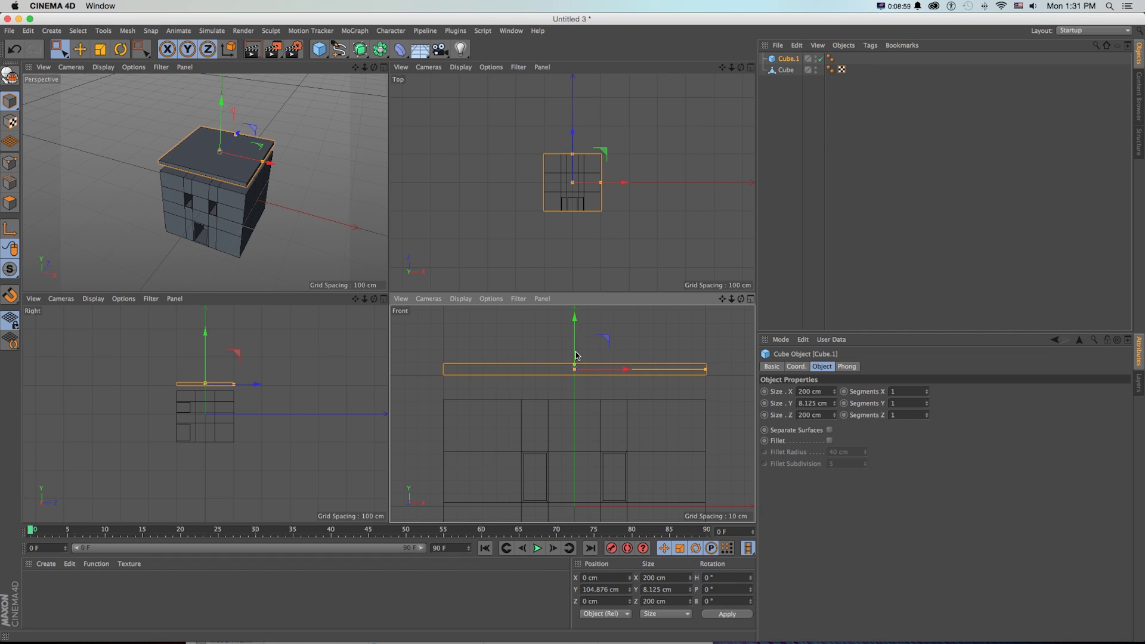
# Set the roof slab's Y size to 10 cm and widen its X size to about 231 cm.
pyautogui.moveTo(831, 404); pyautogui.dragTo(773, 406)
pyautogui.write('10')
pyautogui.press('Return')
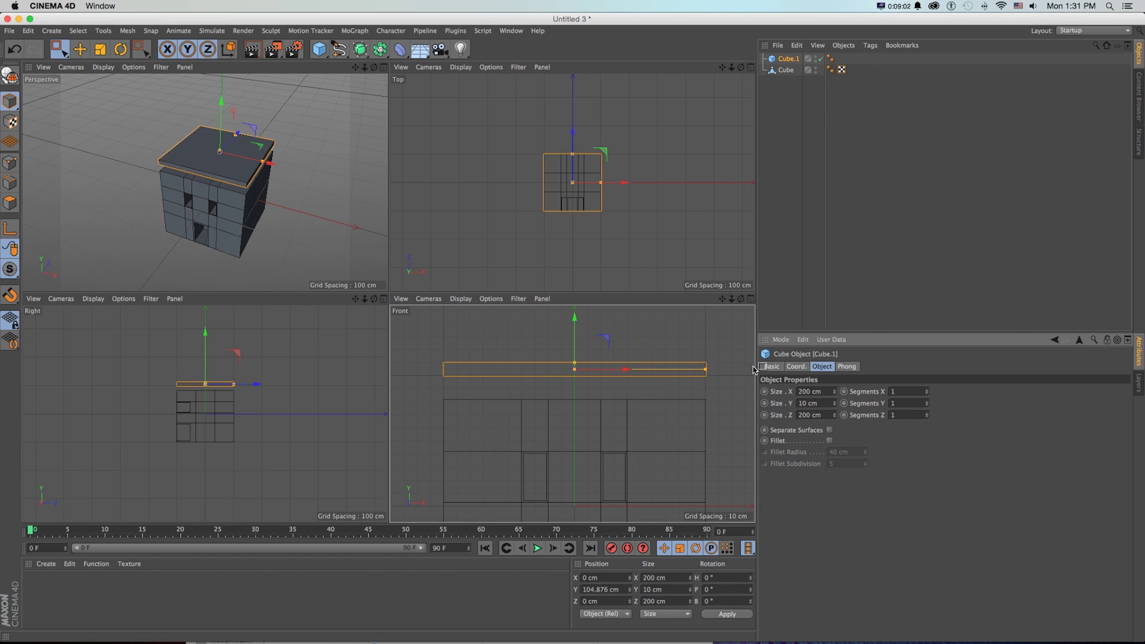
pyautogui.moveTo(707, 371); pyautogui.dragTo(719, 373)
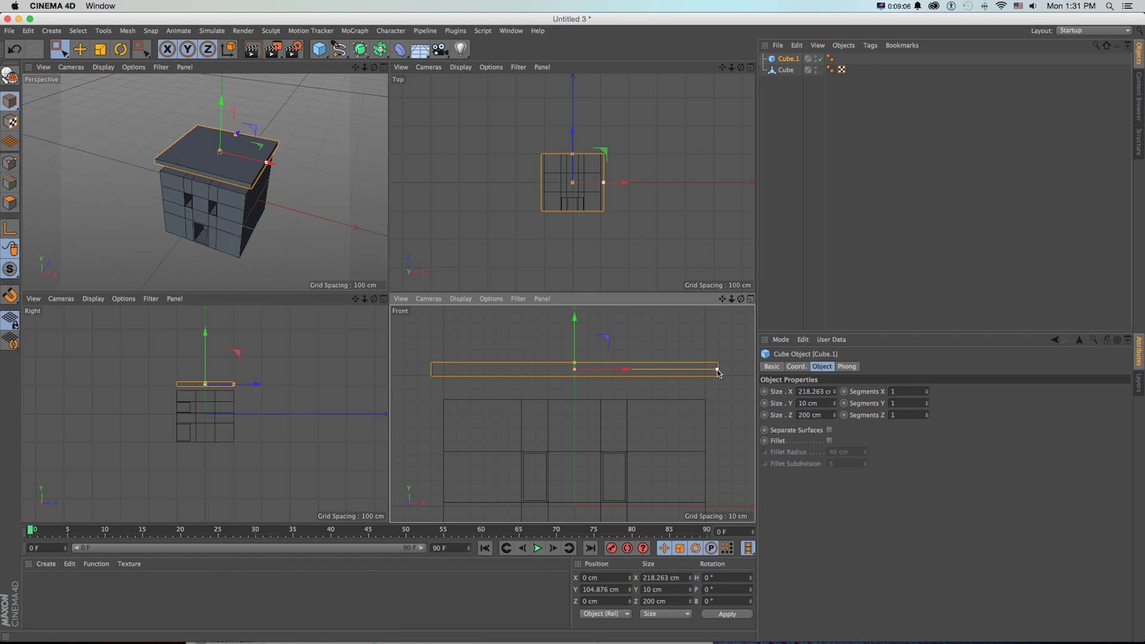
pyautogui.moveTo(719, 374); pyautogui.dragTo(727, 374)
# Lower the roof slab onto the house at about Y 87 cm and make it editable.
pyautogui.moveTo(575, 319); pyautogui.dragTo(575, 343)
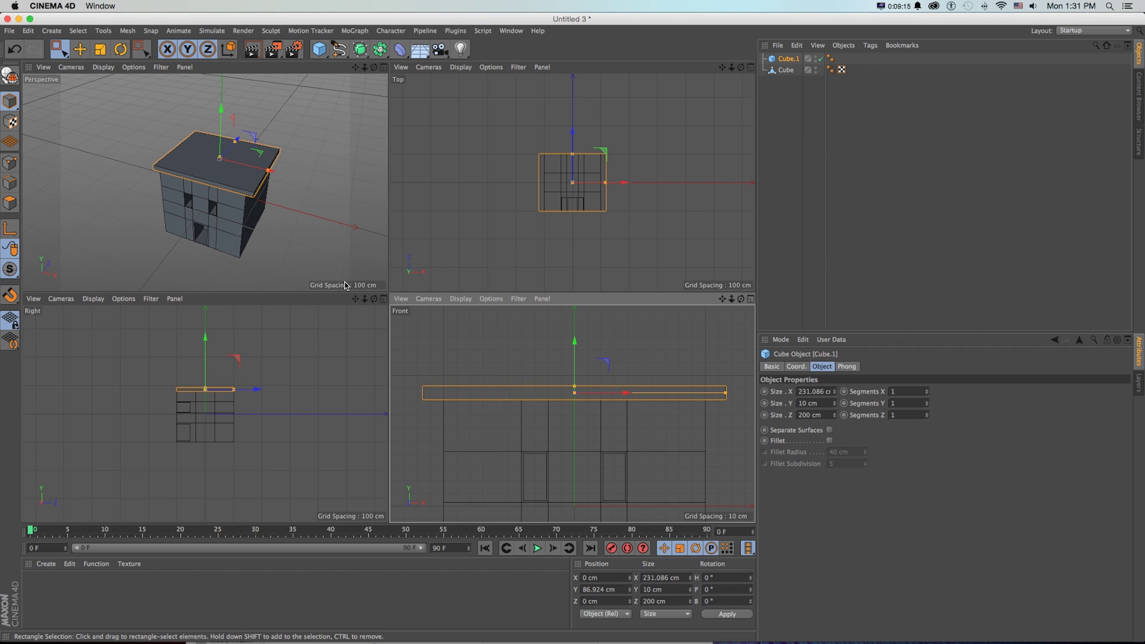
pyautogui.middleClick(720, 314)
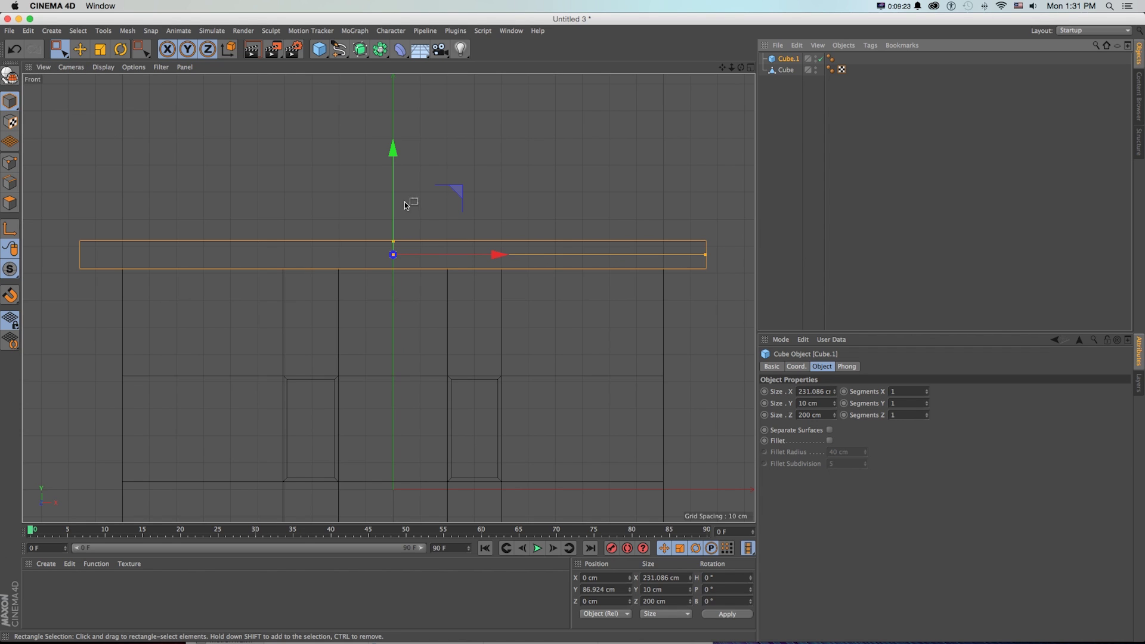
pyautogui.press('c')
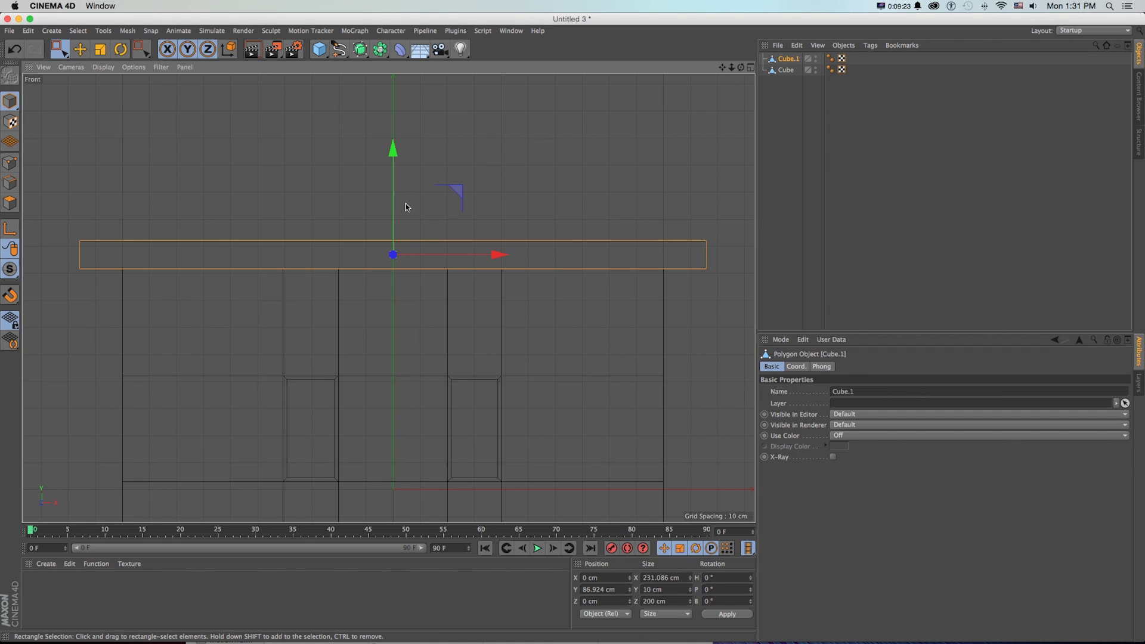
# Loop-cut the roof slab vertically through its middle with the Knife at about 50% offset.
pyautogui.click(535, 208)
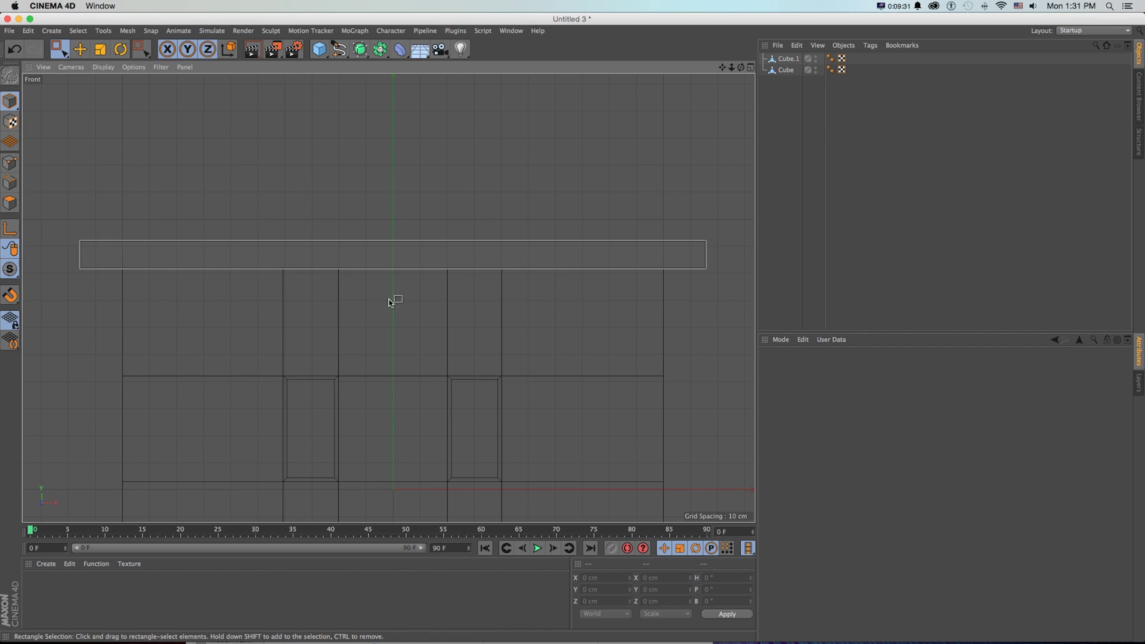
pyautogui.click(785, 60)
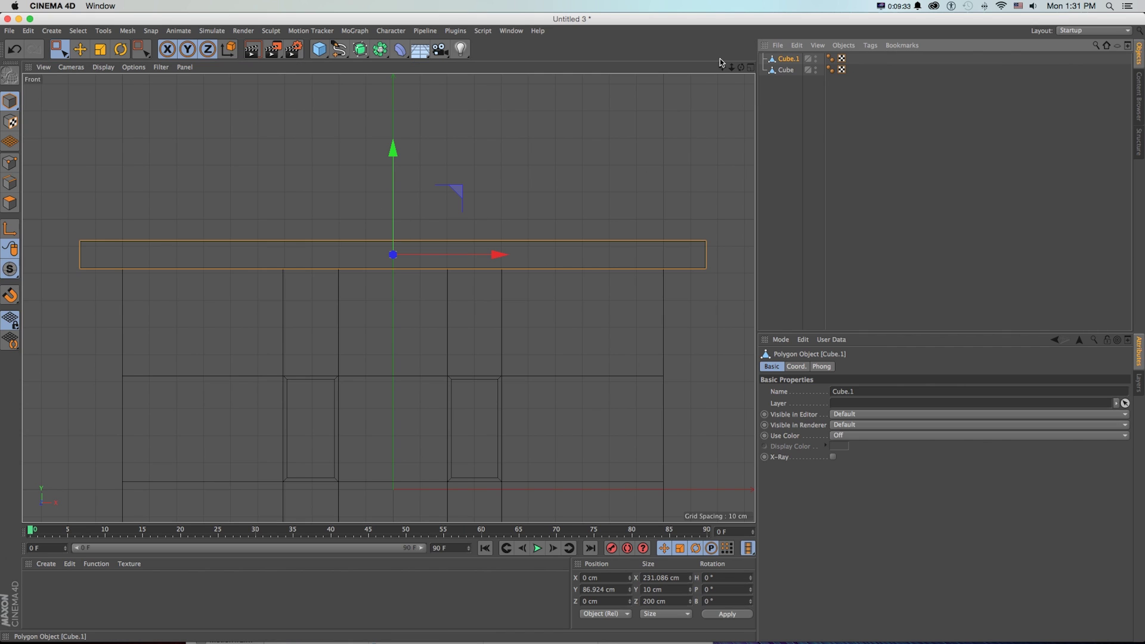
pyautogui.press('k')
pyautogui.click(10, 183)
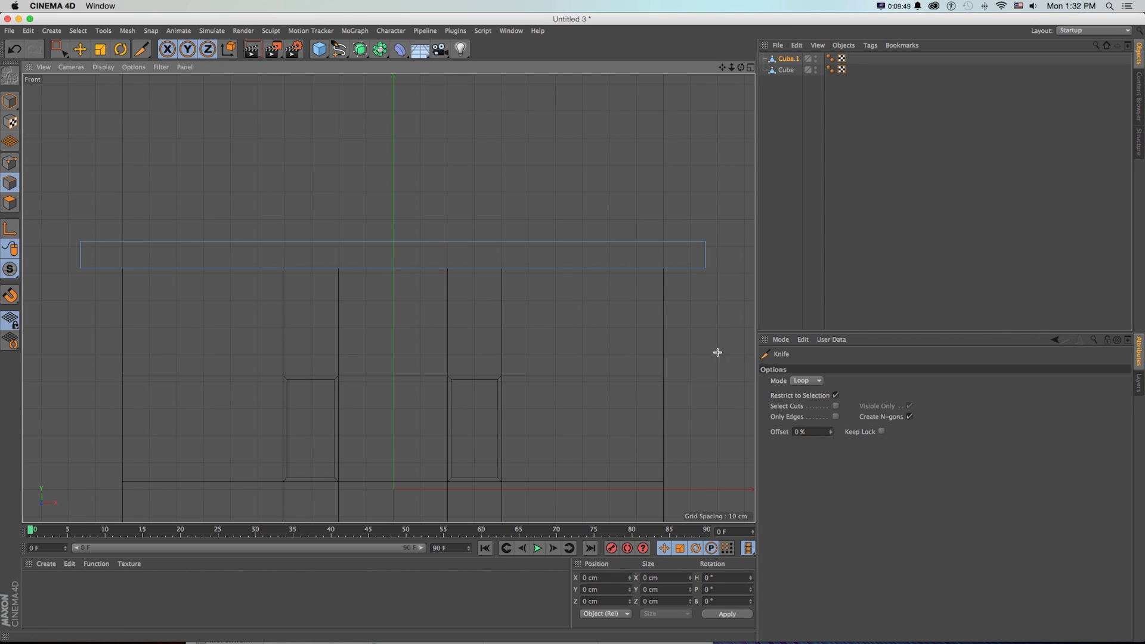
pyautogui.click(394, 244)
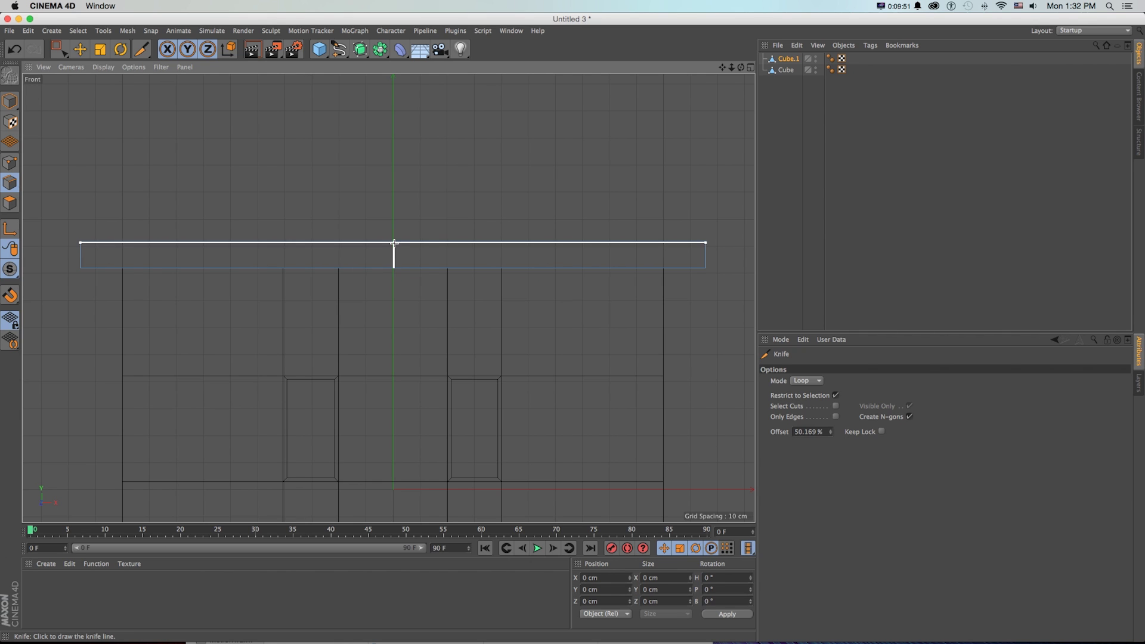
# Select the roof slab's middle points and raise them about 82 cm to form a gable ridge.
pyautogui.scroll(-3, 388, 299)
pyautogui.scroll(1, 388, 299)
pyautogui.click(59, 48)
pyautogui.click(9, 162)
pyautogui.moveTo(368, 226); pyautogui.dragTo(421, 312)
pyautogui.moveTo(394, 213); pyautogui.dragTo(394, 46)
pyautogui.click(10, 102)
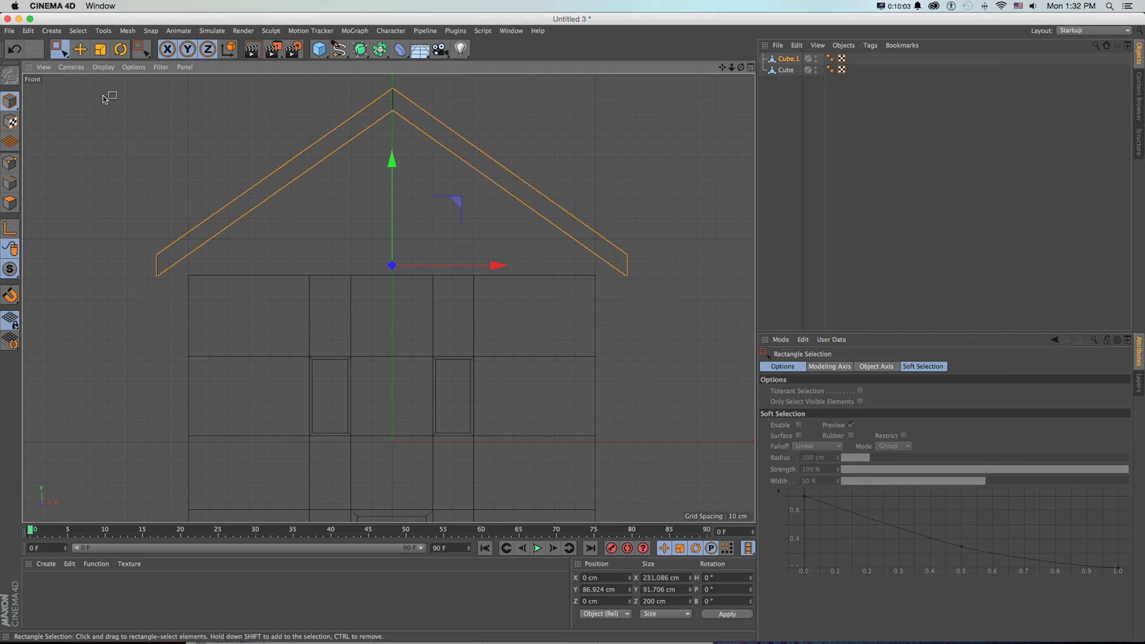
# Lower the gable roof to about Y 77 cm and inspect its fit on the house from several angles.
pyautogui.moveTo(393, 192); pyautogui.dragTo(393, 214)
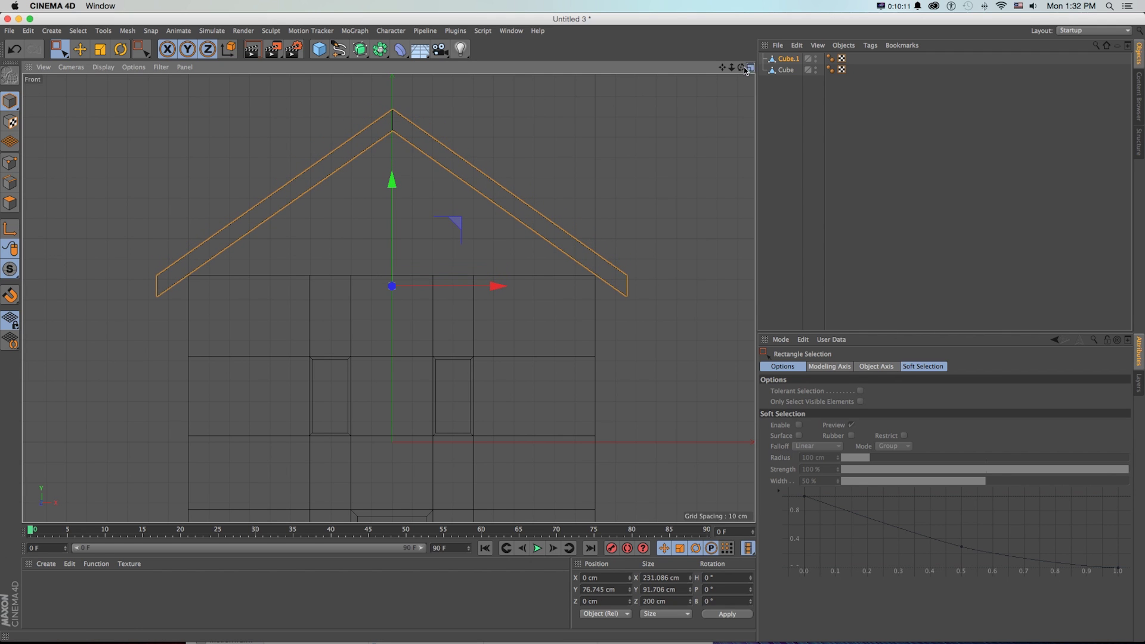
pyautogui.click(749, 68)
pyautogui.keyDown('alt'); pyautogui.moveTo(239, 196); pyautogui.dragTo(174, 180); pyautogui.keyUp('alt')
pyautogui.scroll(10, 174, 181)
pyautogui.scroll(-10, 174, 181)
pyautogui.scroll(2, 190, 182)
pyautogui.keyDown('alt'); pyautogui.moveTo(170, 201); pyautogui.dragTo(277, 219); pyautogui.keyUp('alt')
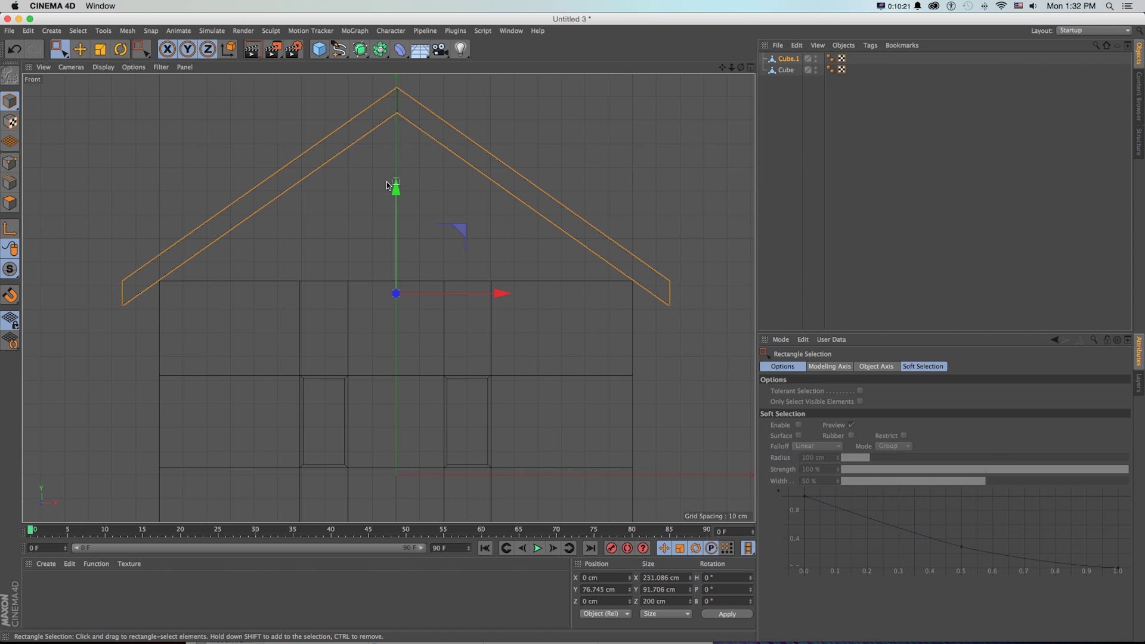
# Select the house body object and turn on snapping.
pyautogui.click(785, 70)
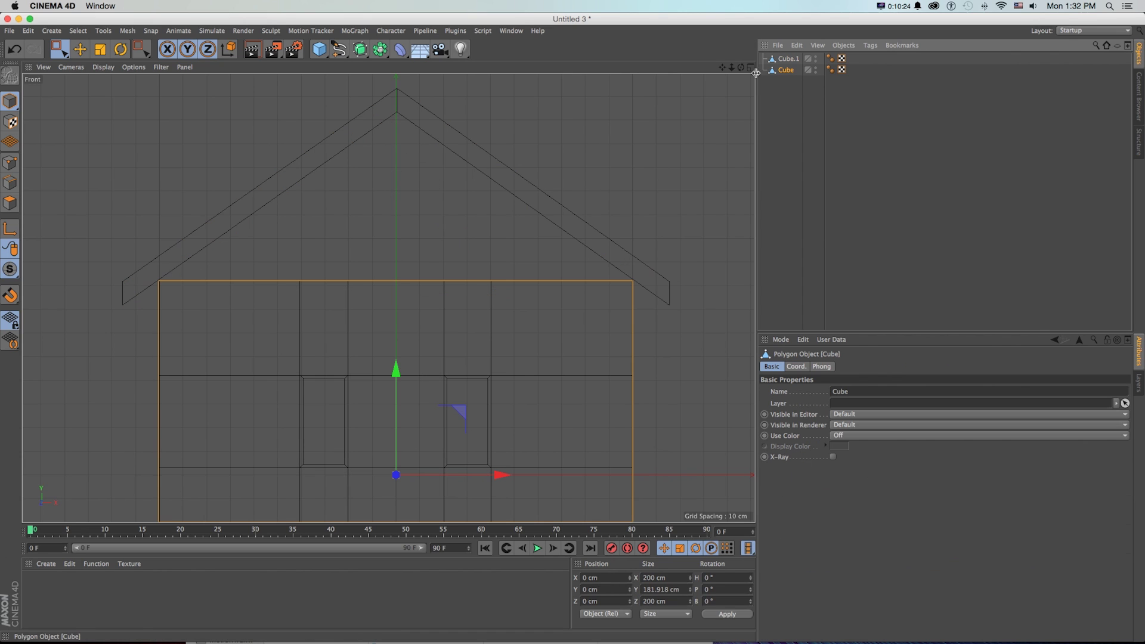
pyautogui.moveTo(11, 294); pyautogui.dragTo(77, 272)
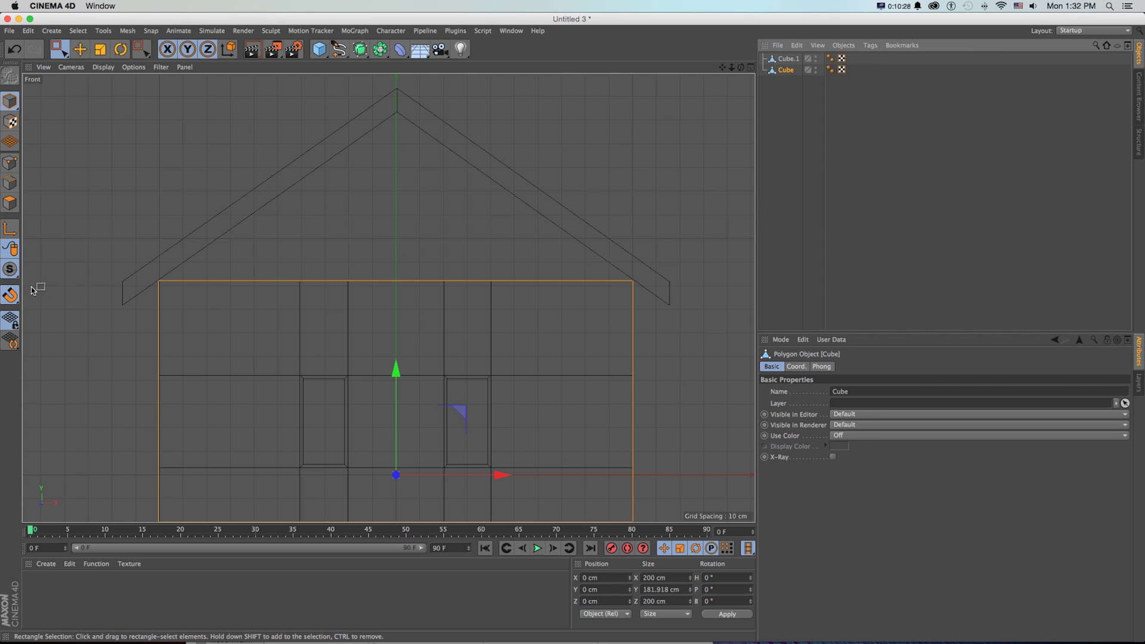
pyautogui.moveTo(10, 295); pyautogui.dragTo(58, 406)
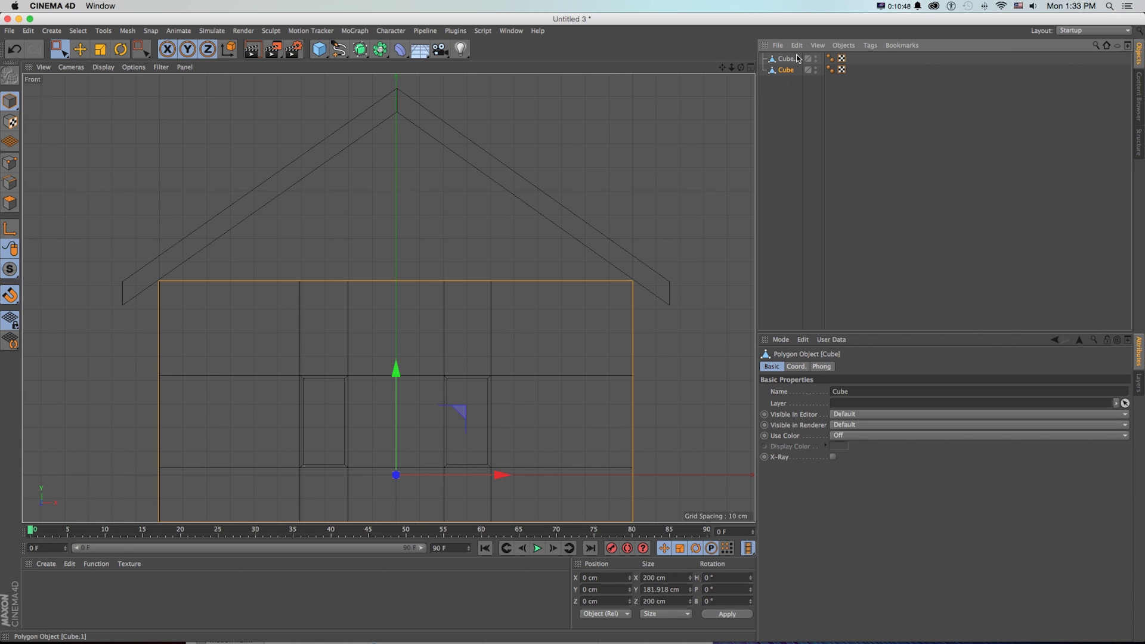
# In point mode, select the house body's upper-left corner points and raise them to about Y 82.7 cm, onto the roof's underside.
pyautogui.click(10, 165)
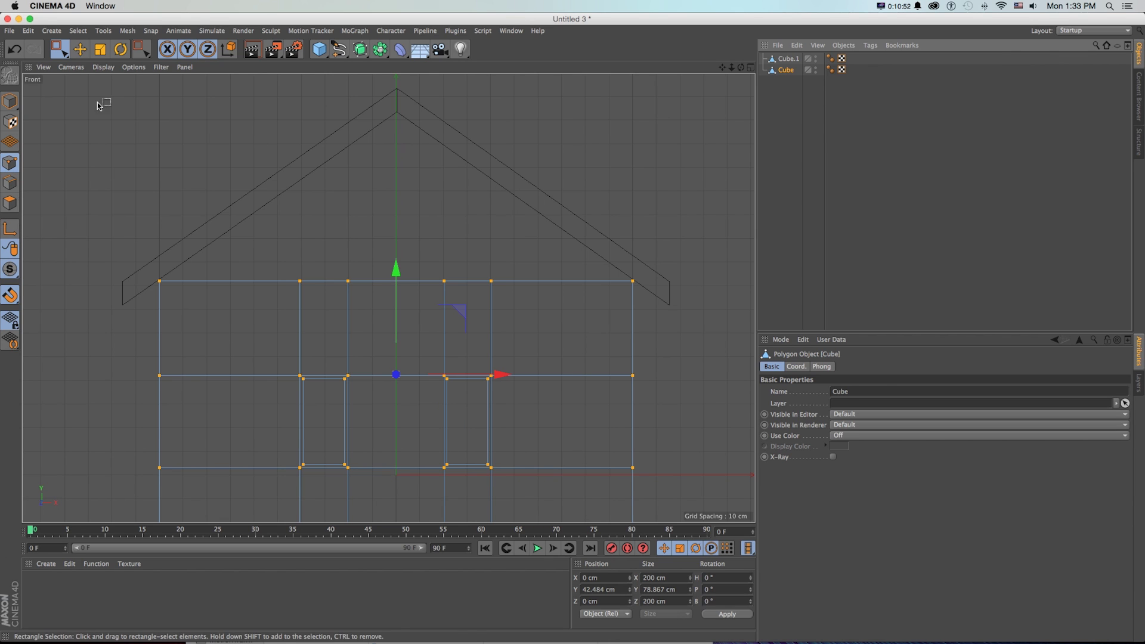
pyautogui.press('0')
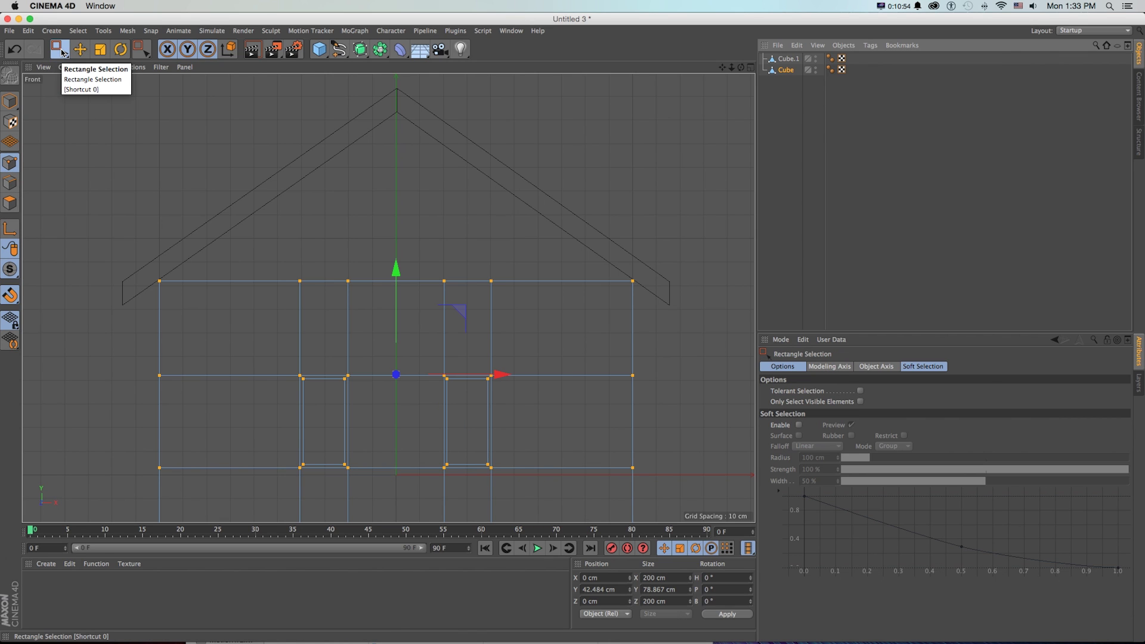
pyautogui.moveTo(109, 215); pyautogui.dragTo(204, 314)
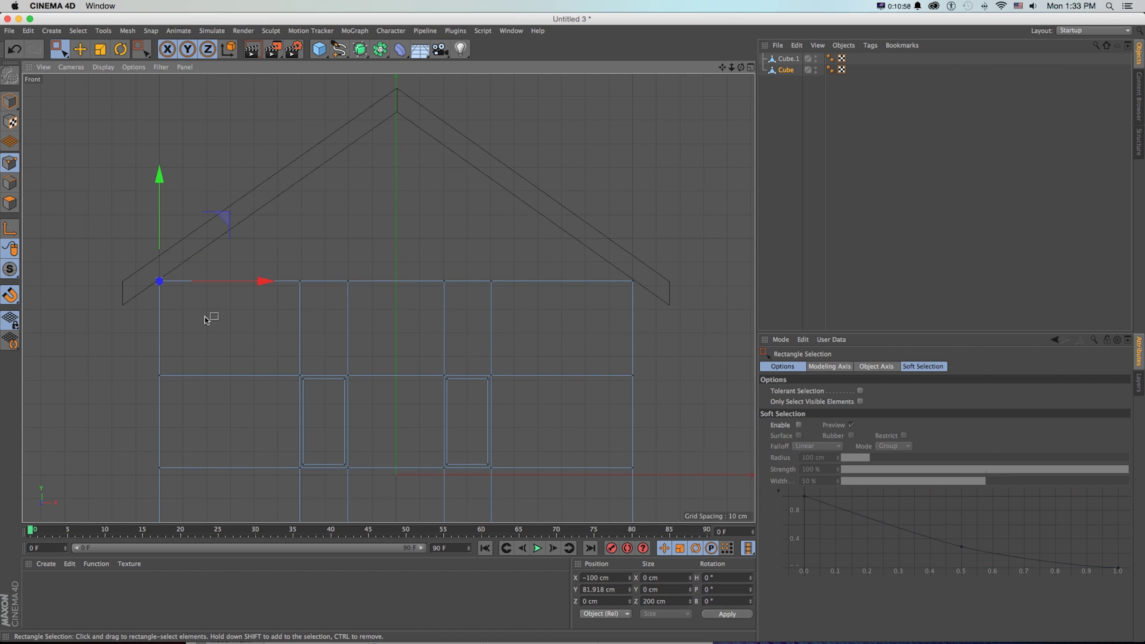
pyautogui.scroll(5, 159, 238)
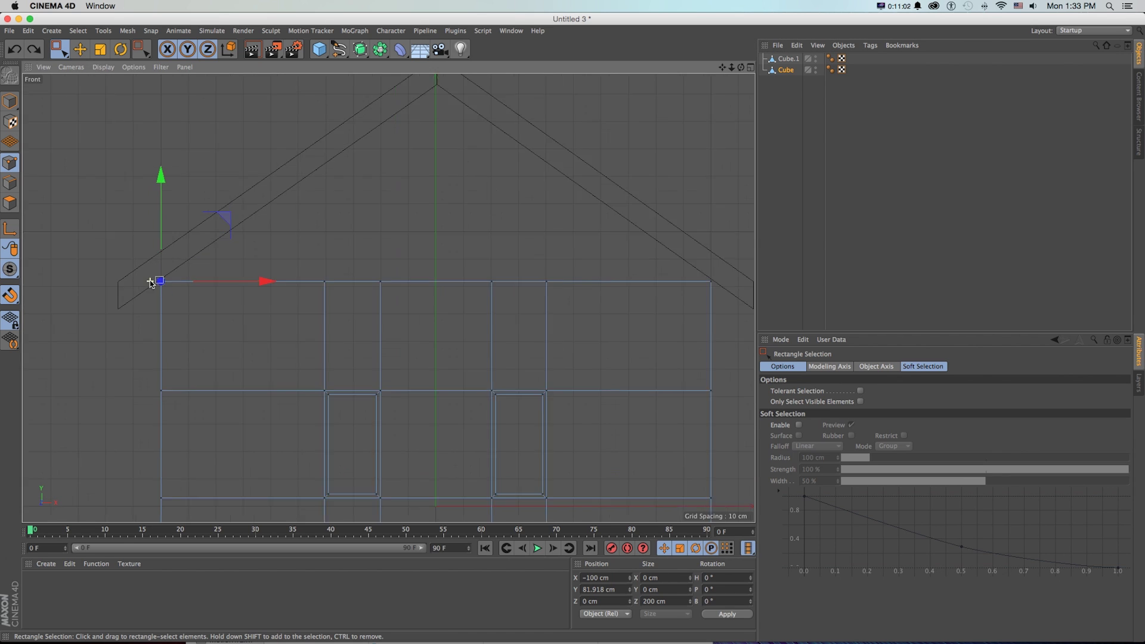
pyautogui.moveTo(210, 239)
pyautogui.mouseDown()
pyautogui.moveTo(222, 245)
pyautogui.moveTo(224, 221)
pyautogui.mouseUp()
pyautogui.scroll(5, 218, 280)
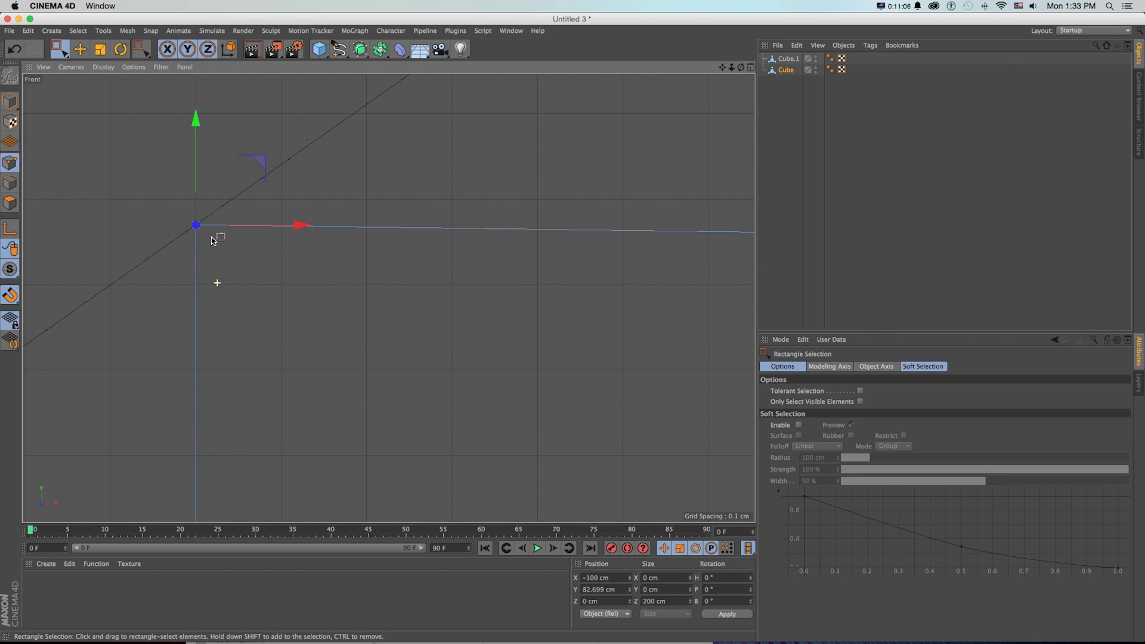
# Raise the two pairs of top-edge points above the left window to the roof's underside, the inner pair to about Y 139 cm.
pyautogui.scroll(-5, 252, 235)
pyautogui.scroll(-4, 253, 238)
pyautogui.scroll(3, 376, 205)
pyautogui.moveTo(289, 224); pyautogui.dragTo(351, 282)
pyautogui.moveTo(325, 239); pyautogui.dragTo(328, 123)
pyautogui.moveTo(396, 248); pyautogui.dragTo(365, 281)
pyautogui.moveTo(386, 237); pyautogui.dragTo(387, 78)
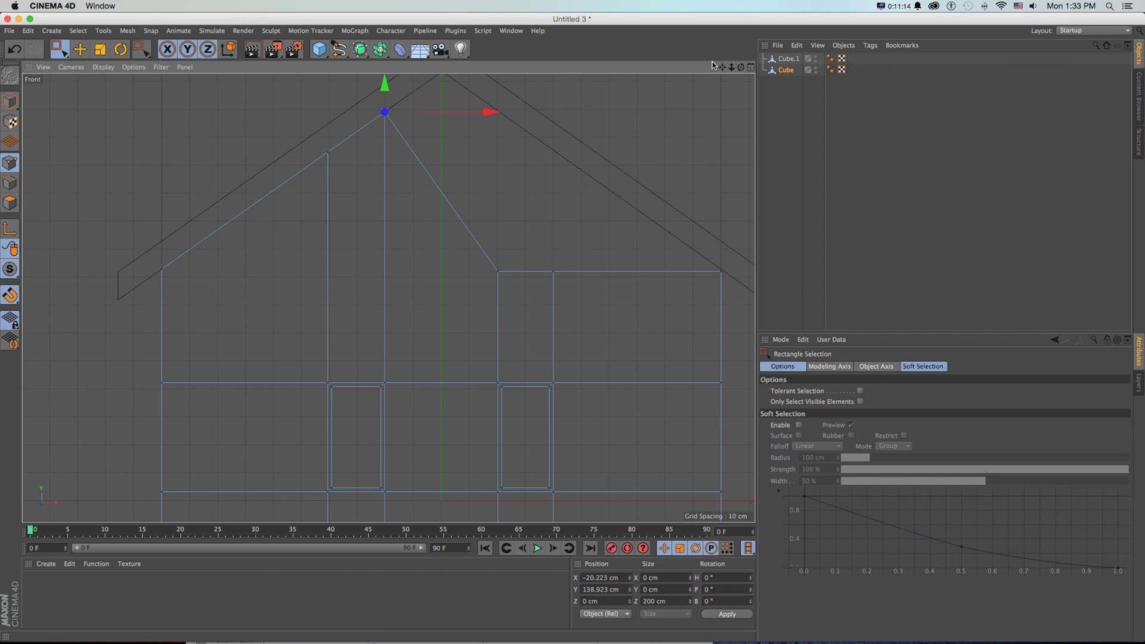
# Raise the two pairs of top-edge points above the right window to the roof slope, the inner pair to about Y 139.4 cm.
pyautogui.moveTo(723, 68); pyautogui.dragTo(583, 226)
pyautogui.moveTo(528, 310); pyautogui.dragTo(489, 393)
pyautogui.moveTo(507, 308); pyautogui.dragTo(506, 187)
pyautogui.moveTo(416, 268); pyautogui.dragTo(469, 379)
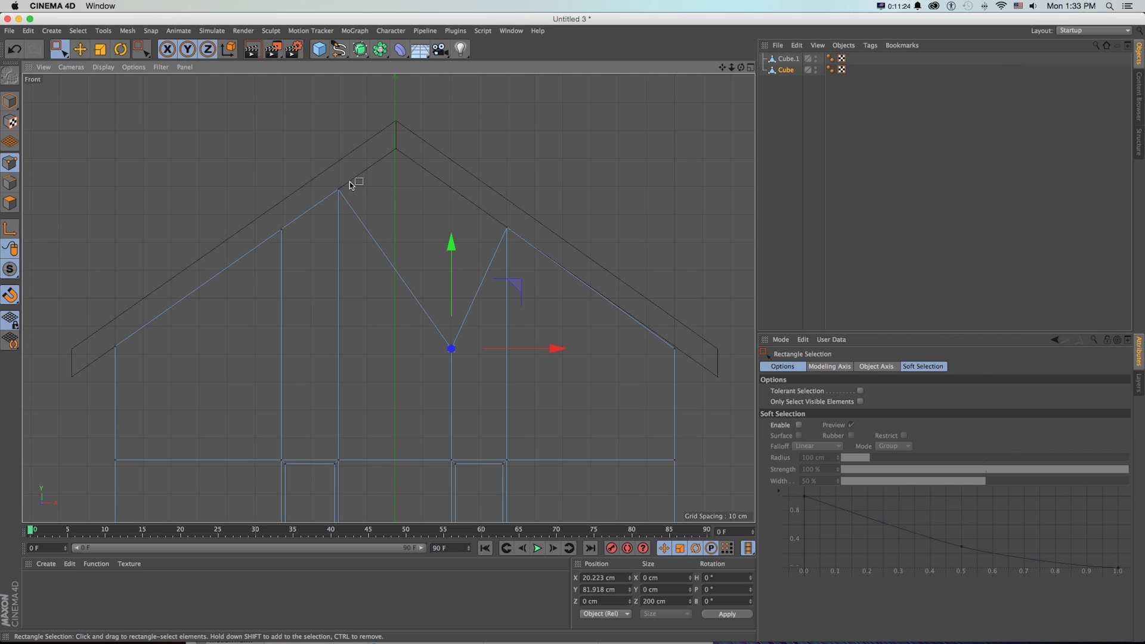
pyautogui.moveTo(452, 286); pyautogui.dragTo(451, 170)
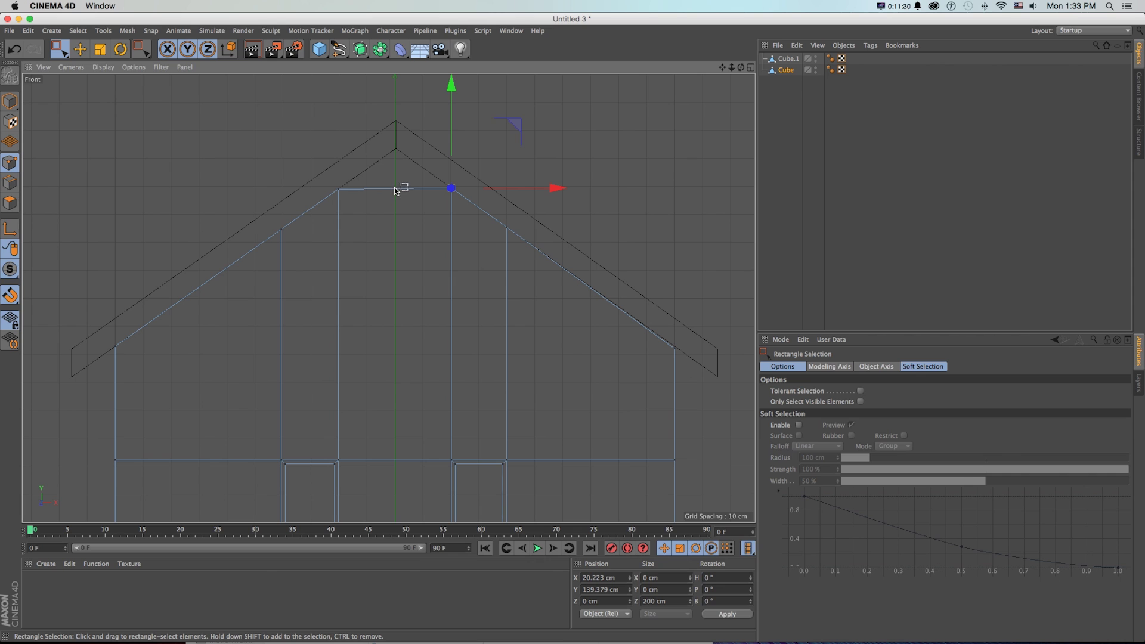
pyautogui.click(383, 205)
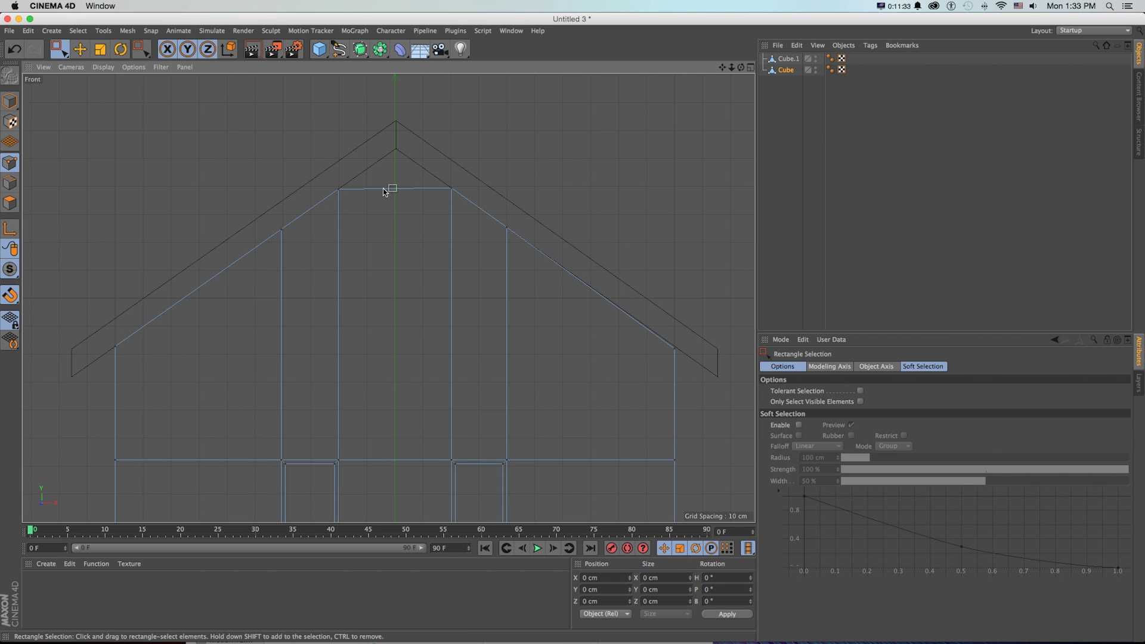
# Examine the gable's fit beneath the roof ridge in the perspective view, both close up and from a distance.
pyautogui.click(750, 67)
pyautogui.scroll(5, 221, 141)
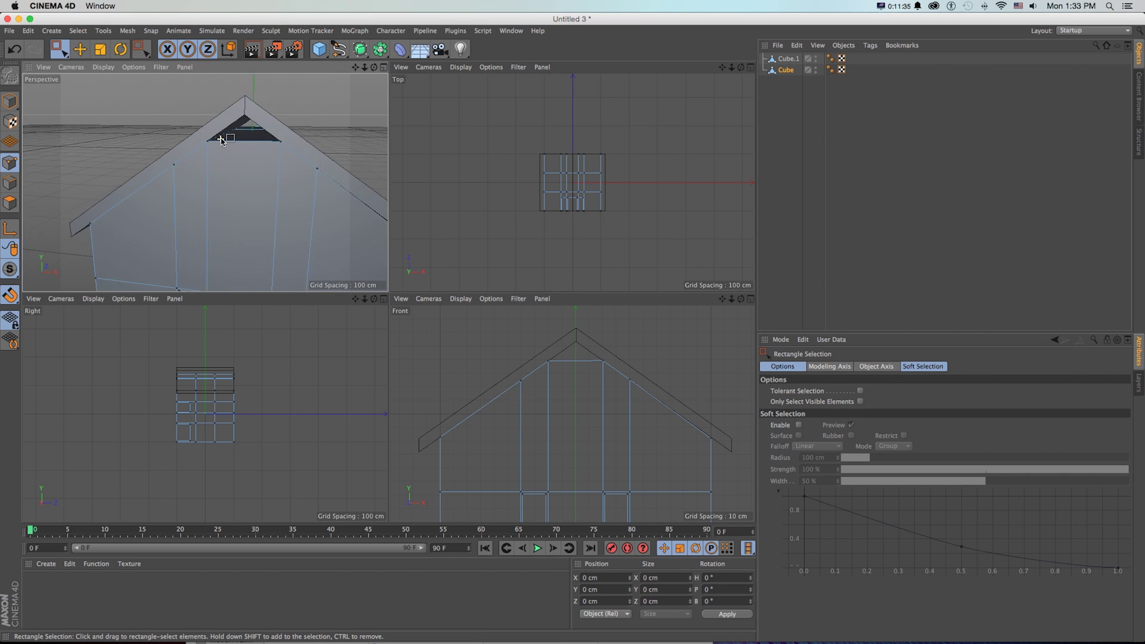
pyautogui.scroll(-3, 230, 142)
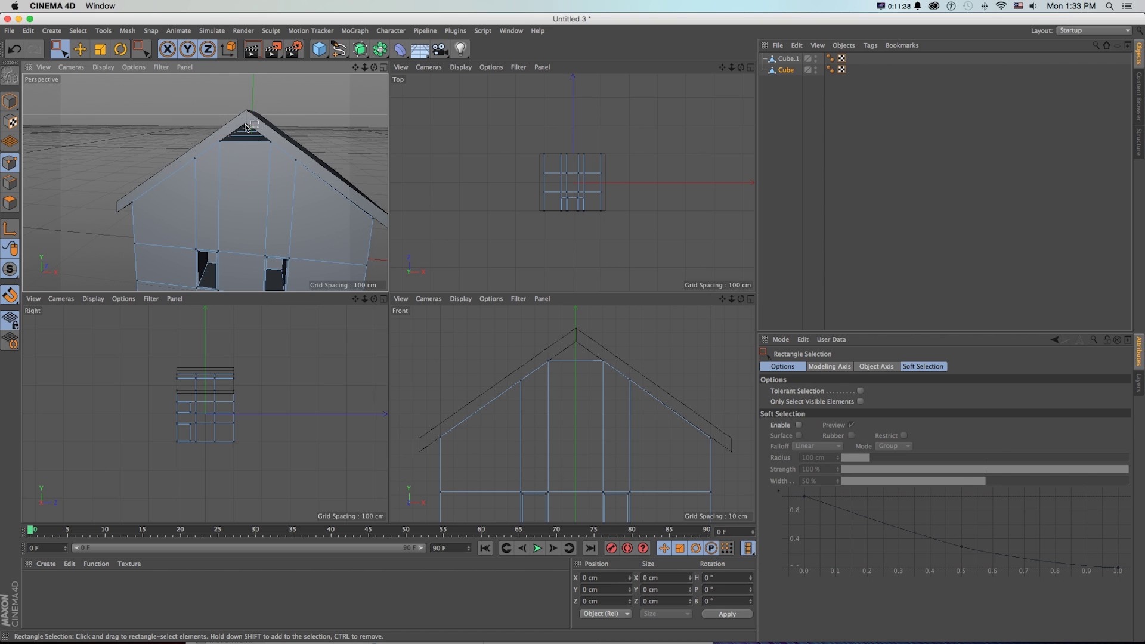
pyautogui.scroll(-6, 265, 222)
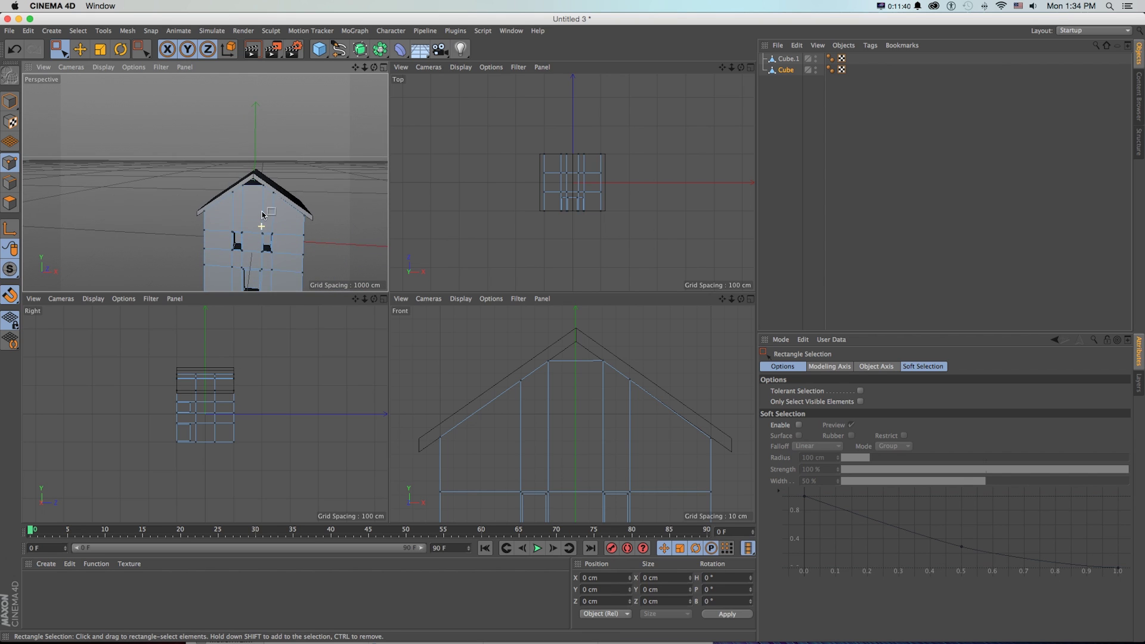
pyautogui.moveTo(355, 68); pyautogui.dragTo(362, 6)
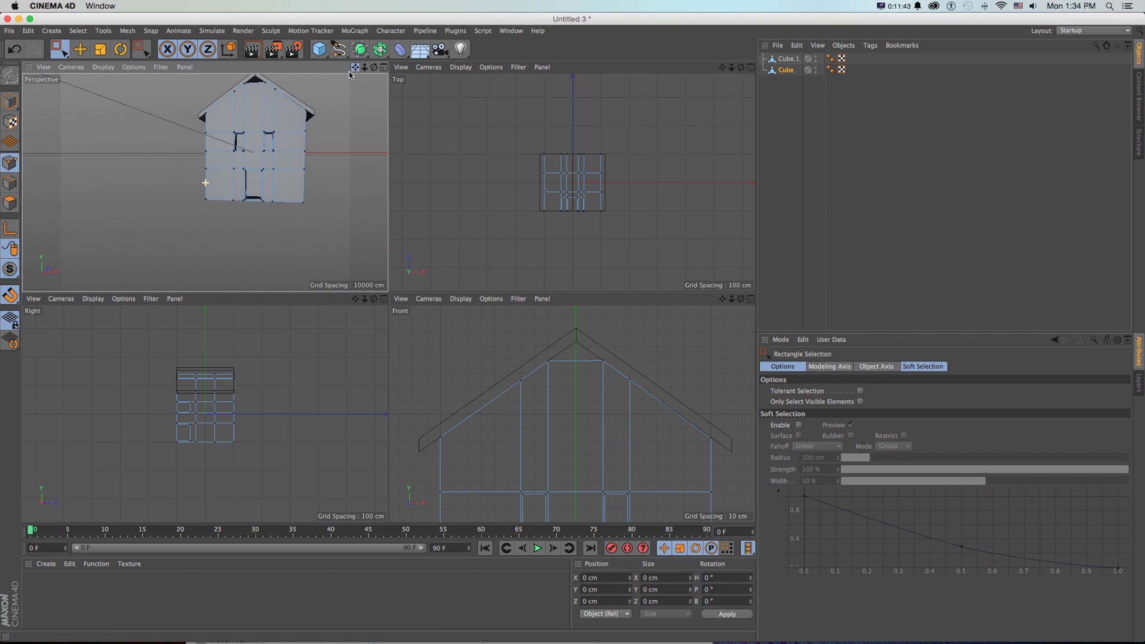
pyautogui.moveTo(355, 68); pyautogui.dragTo(351, 128)
pyautogui.scroll(8, 267, 185)
pyautogui.scroll(-3, 268, 186)
pyautogui.keyDown('alt'); pyautogui.moveTo(248, 228); pyautogui.dragTo(281, 208); pyautogui.keyUp('alt')
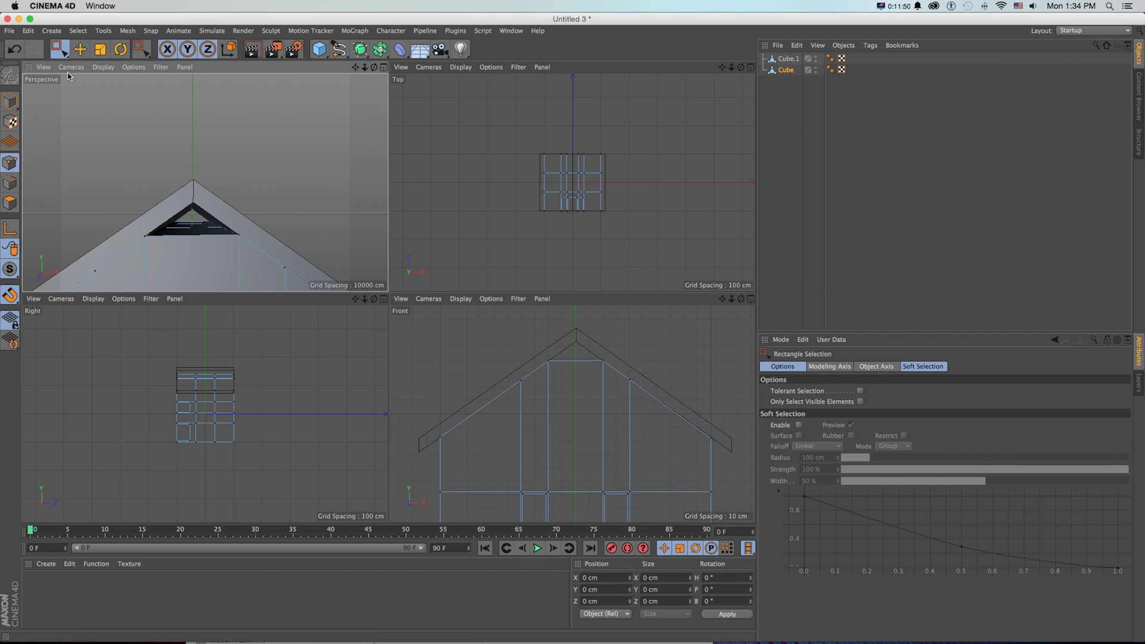
# Switch to polygon mode and try to rectangle-select the house body's central polygons beneath the roof ridge.
pyautogui.click(10, 203)
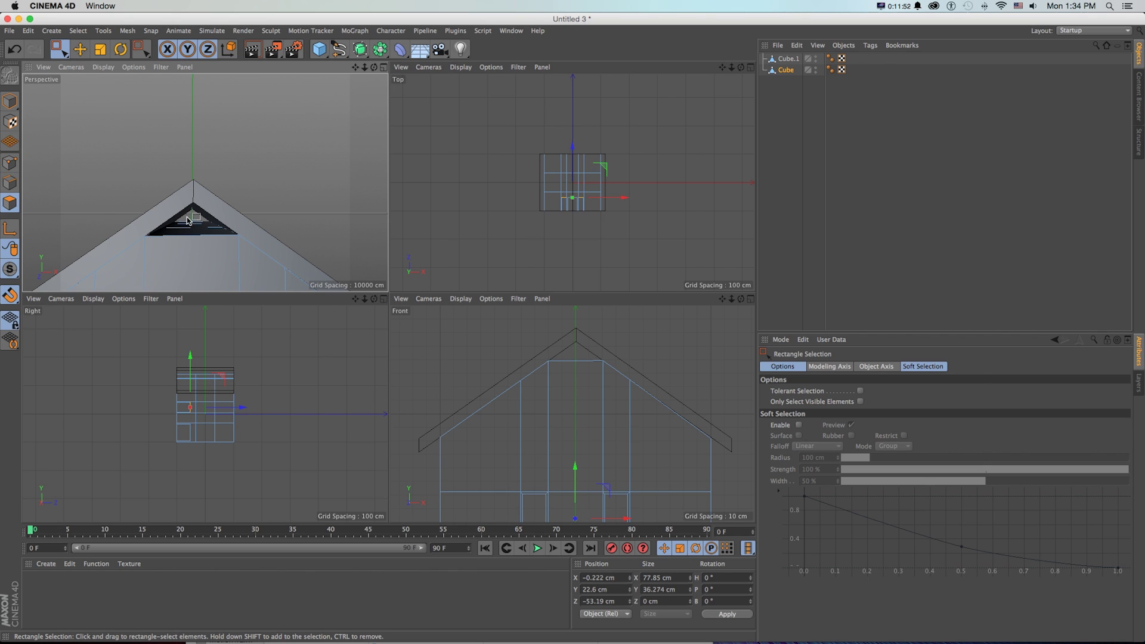
pyautogui.click(204, 261)
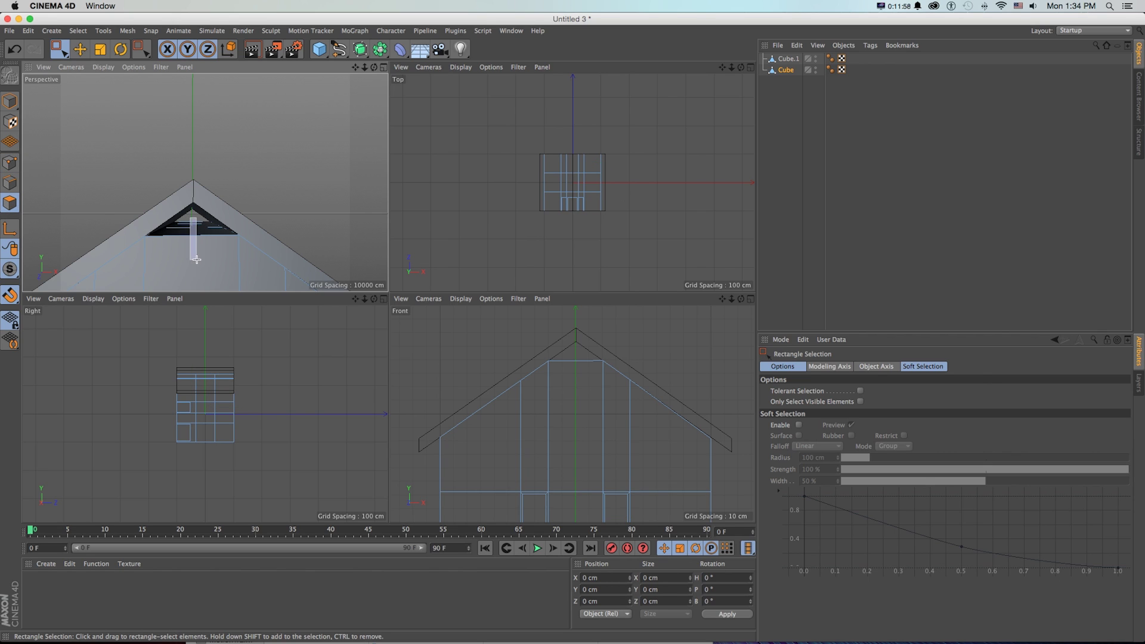
pyautogui.moveTo(189, 215); pyautogui.dragTo(196, 258)
pyautogui.scroll(-8, 118, 172)
pyautogui.scroll(8, 92, 161)
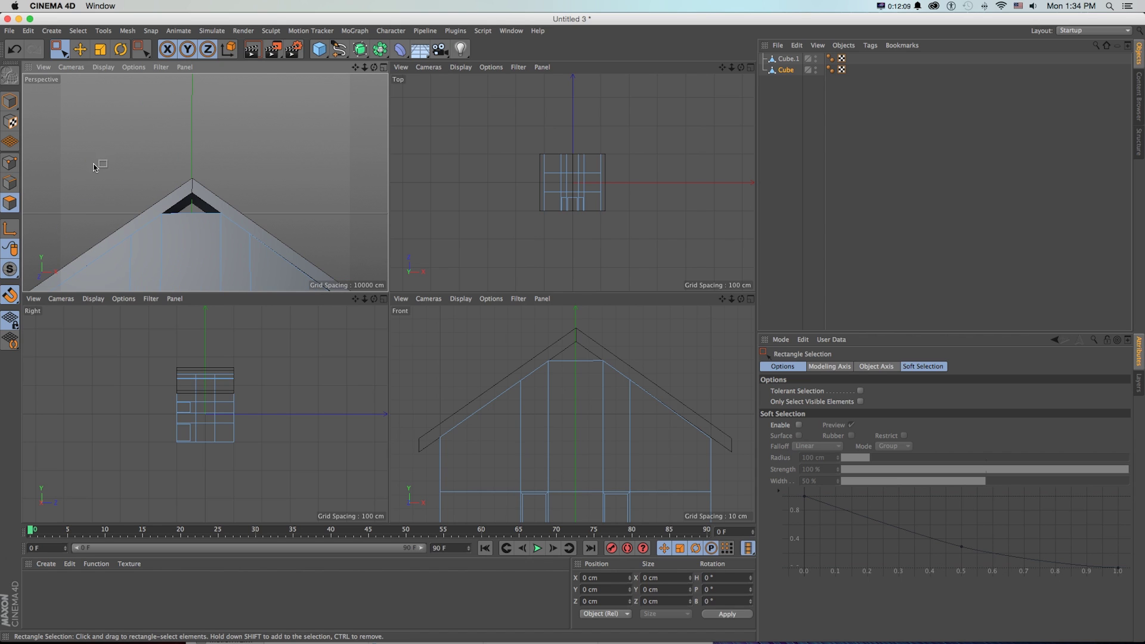
pyautogui.scroll(-2, 104, 173)
pyautogui.scroll(-2, 110, 176)
pyautogui.moveTo(111, 167); pyautogui.dragTo(213, 288)
pyautogui.scroll(5, 153, 196)
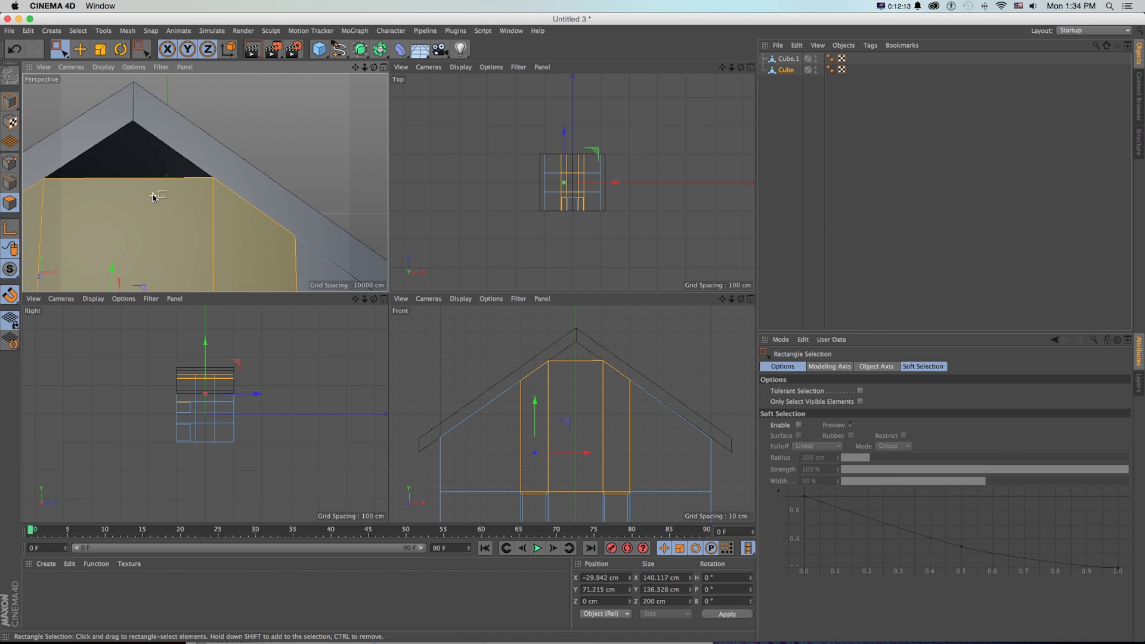
pyautogui.keyDown('alt'); pyautogui.moveTo(167, 184); pyautogui.dragTo(175, 195); pyautogui.keyUp('alt')
pyautogui.moveTo(257, 111); pyautogui.dragTo(286, 130)
pyautogui.keyDown('alt'); pyautogui.moveTo(156, 160); pyautogui.dragTo(168, 166); pyautogui.keyUp('alt')
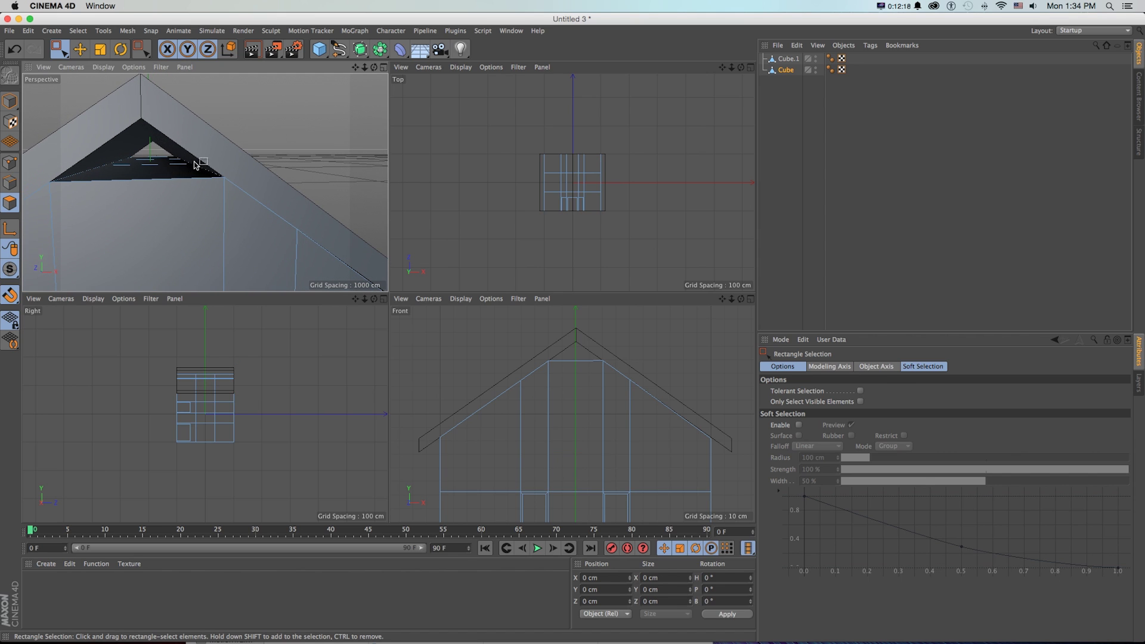
# Enable tolerant selection and select the central gable polygons, including the flat top strip beneath the ridge.
pyautogui.click(860, 391)
pyautogui.moveTo(149, 150); pyautogui.dragTo(160, 209)
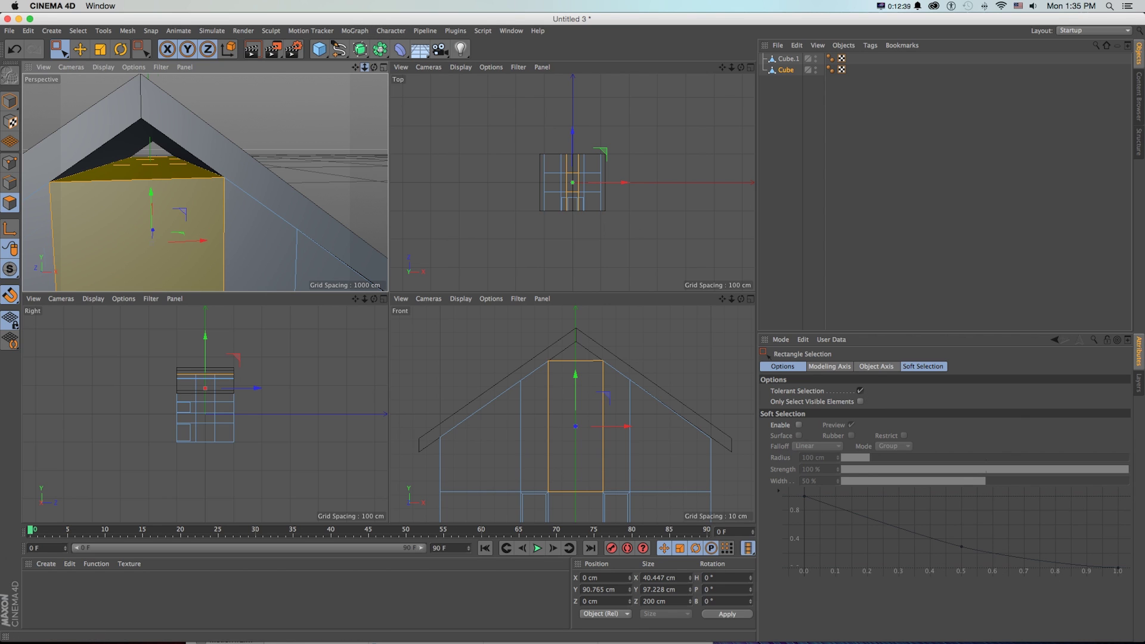
pyautogui.moveTo(366, 68); pyautogui.dragTo(362, 71)
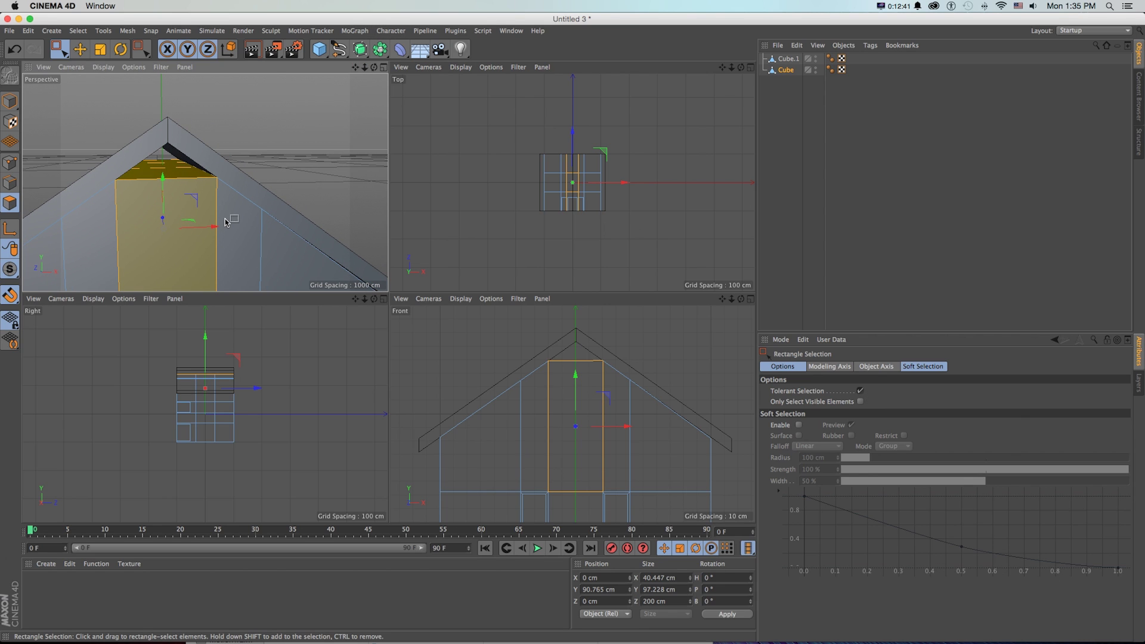
# Try to loop-cut the selected central gable polygons lengthwise near their middle with the Knife.
pyautogui.press('k')
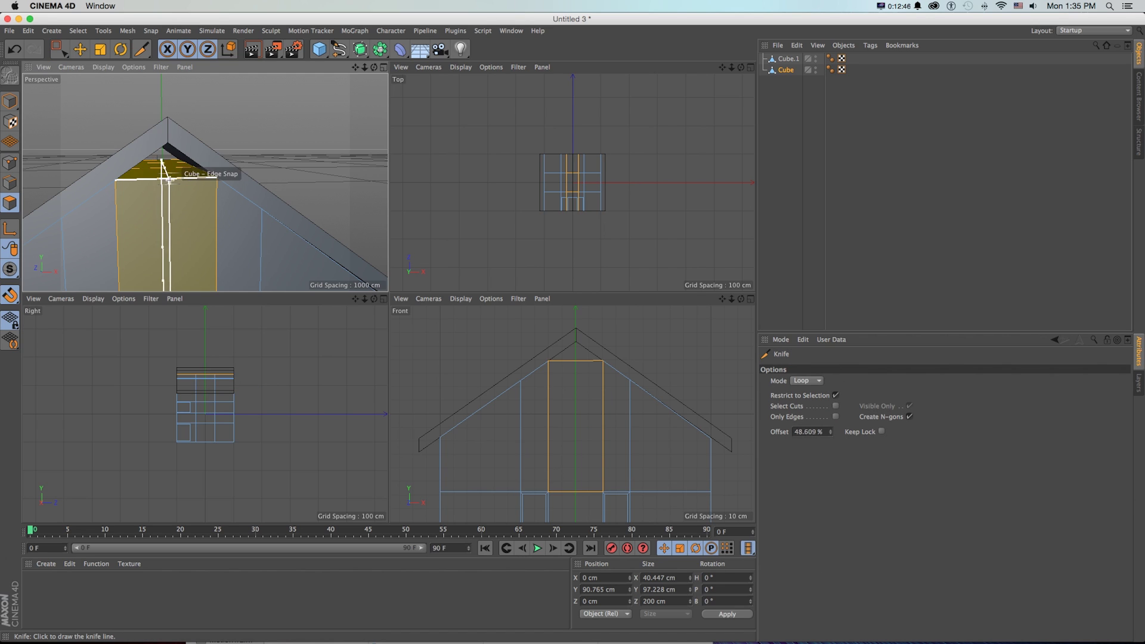
pyautogui.scroll(-5, 176, 185)
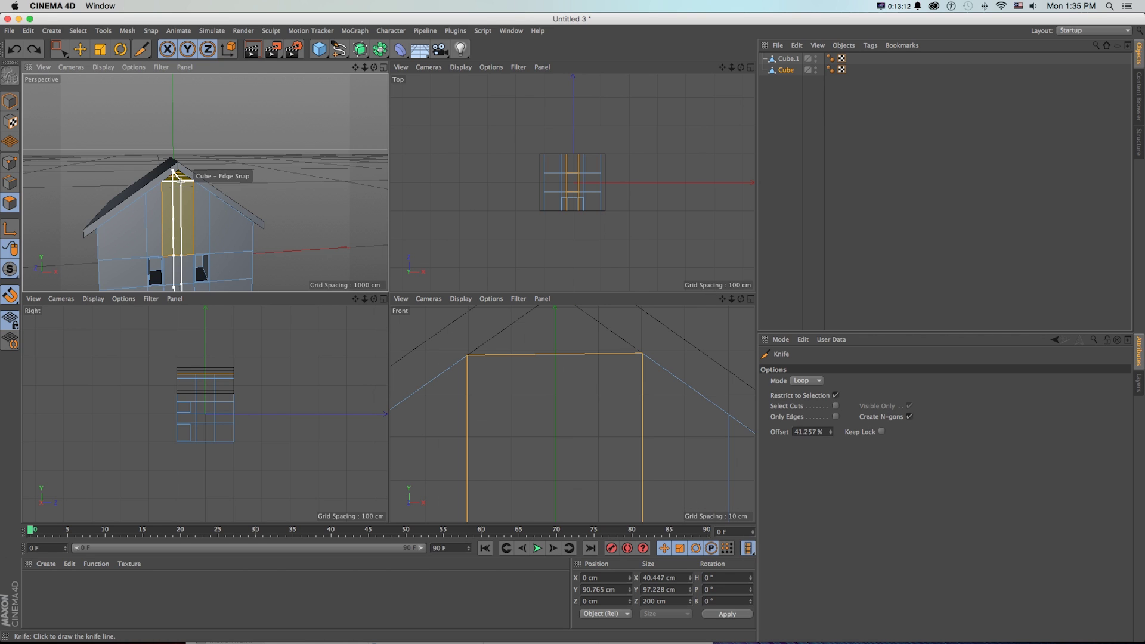
pyautogui.click(180, 181)
pyautogui.press('super+z')
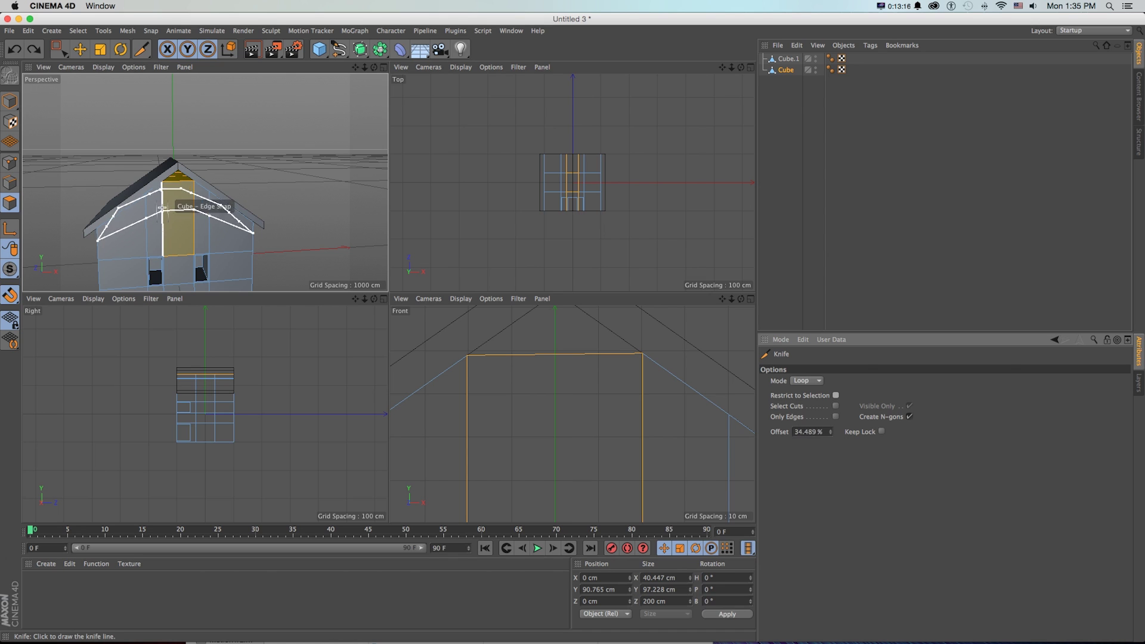
pyautogui.click(178, 182)
pyautogui.scroll(-3, 192, 195)
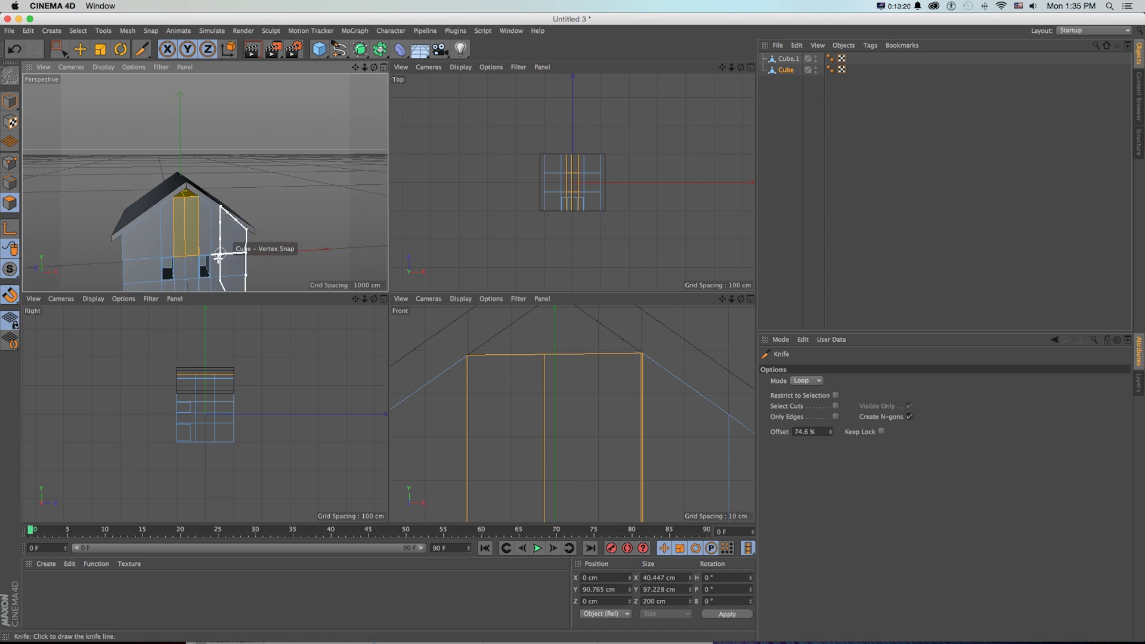
pyautogui.scroll(-5, 226, 251)
pyautogui.moveTo(223, 239)
pyautogui.keyDown('alt'); pyautogui.mouseDown()
pyautogui.moveTo(217, 260)
pyautogui.moveTo(211, 249)
pyautogui.mouseUp(); pyautogui.keyUp('alt')
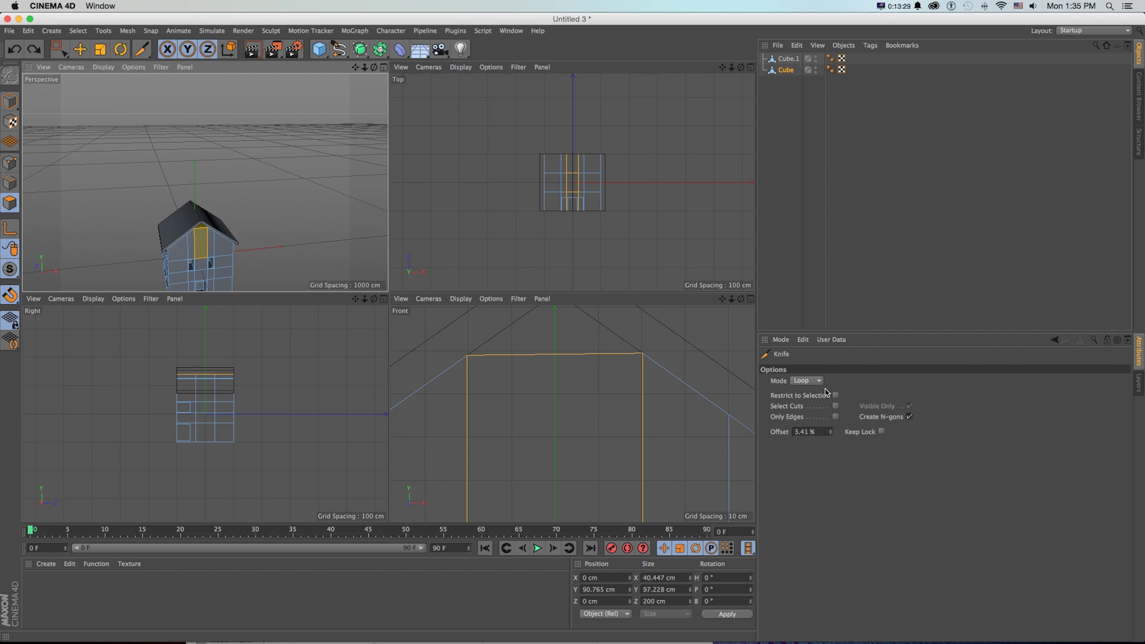
pyautogui.scroll(6, 227, 230)
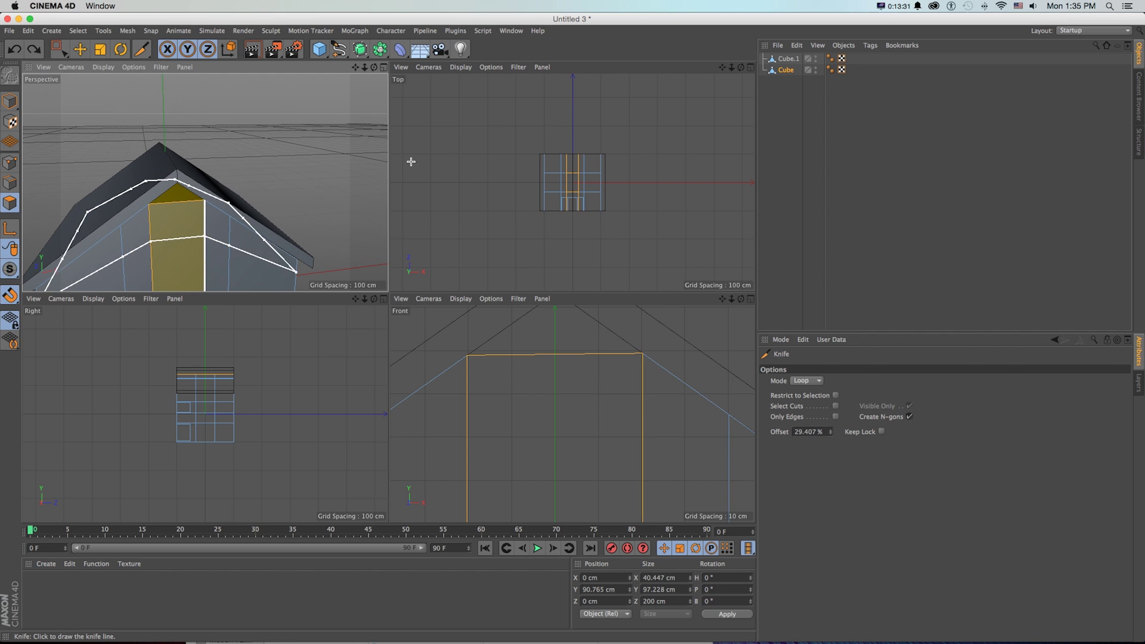
# Set the Knife to Line mode and cut the central strip straight down its middle from back to front in the top view.
pyautogui.click(805, 381)
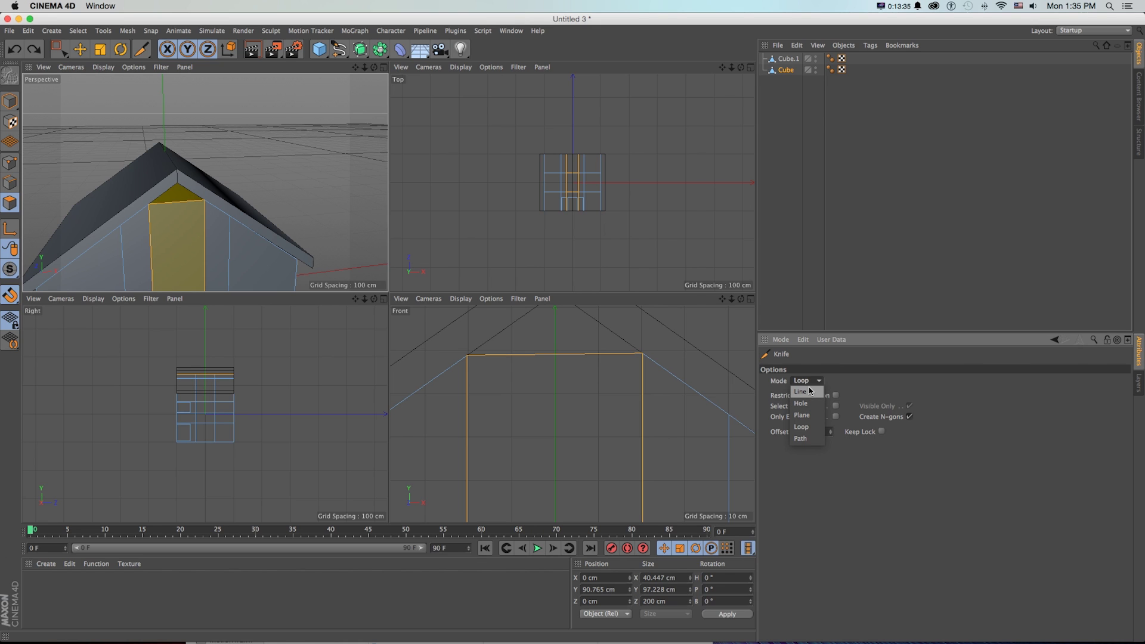
pyautogui.click(810, 391)
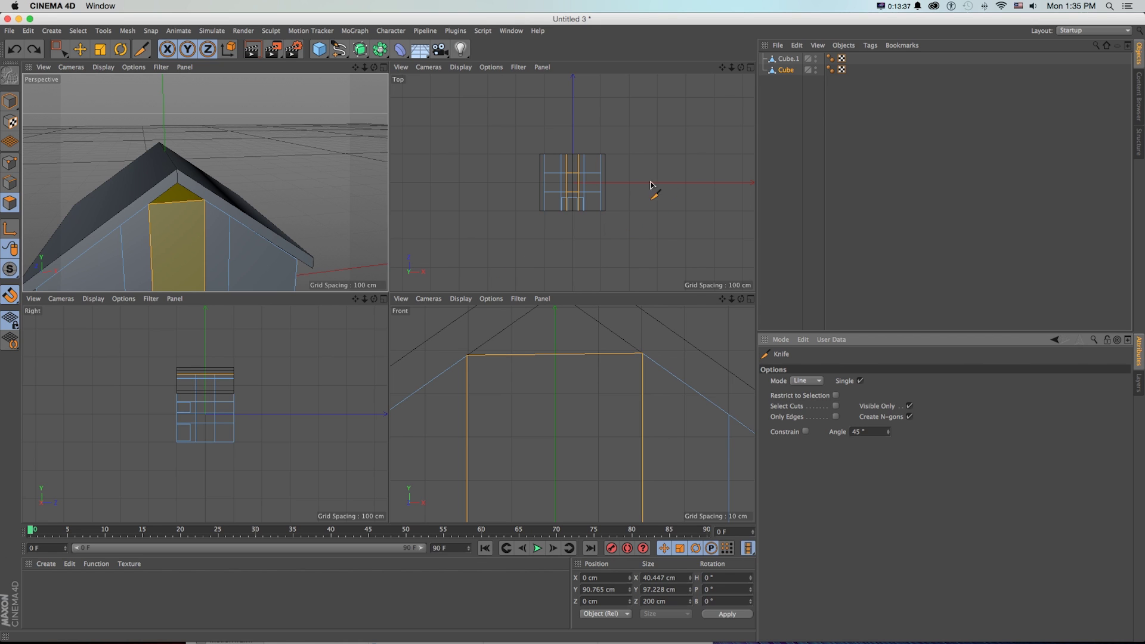
pyautogui.scroll(6, 572, 179)
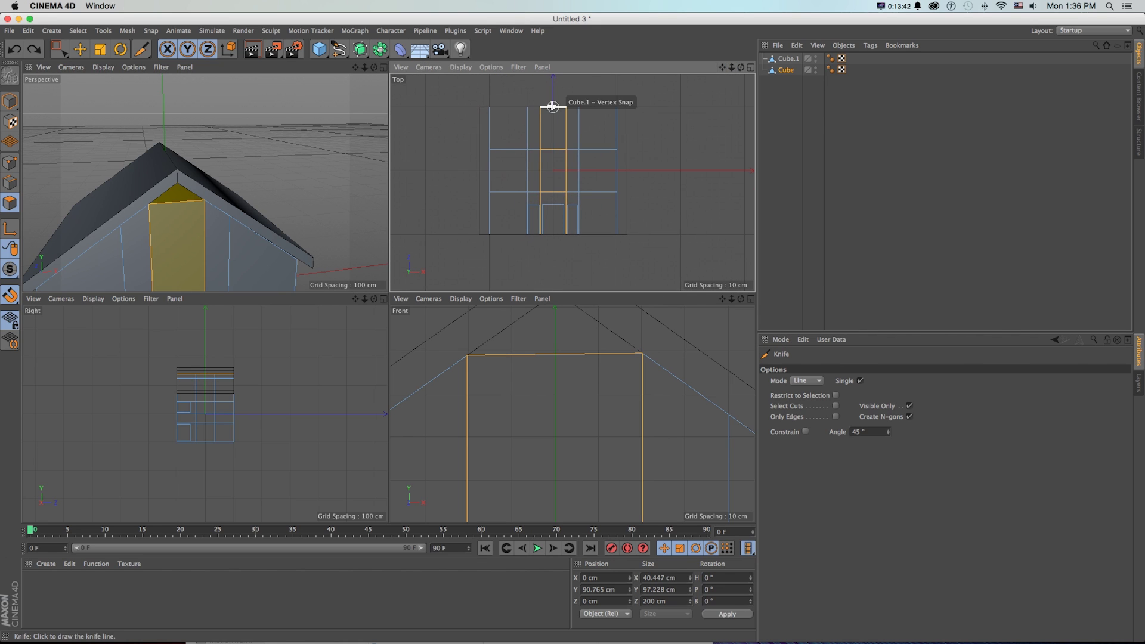
pyautogui.moveTo(553, 95); pyautogui.dragTo(554, 270)
# Examine the new centre cut on the strip beneath the roof ridge in the perspective view.
pyautogui.keyDown('alt'); pyautogui.moveTo(130, 184); pyautogui.dragTo(177, 173); pyautogui.keyUp('alt')
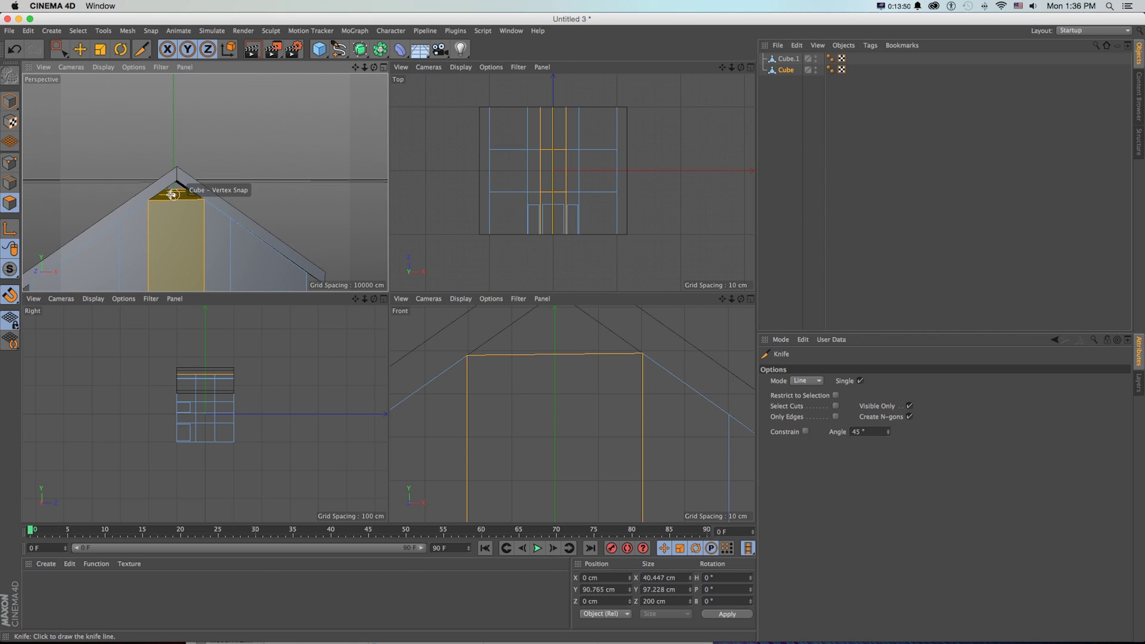
pyautogui.moveTo(156, 202); pyautogui.dragTo(148, 162)
pyautogui.scroll(5, 159, 178)
pyautogui.keyDown('alt'); pyautogui.moveTo(226, 218); pyautogui.dragTo(208, 226); pyautogui.keyUp('alt')
pyautogui.scroll(-4, 208, 226)
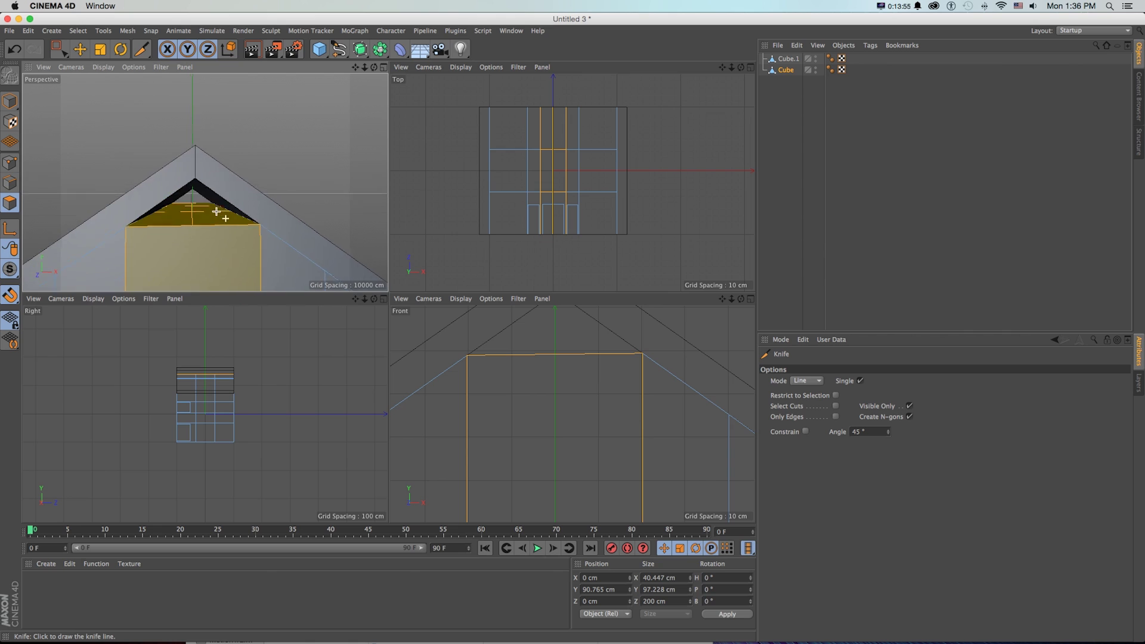
pyautogui.scroll(-3, 214, 227)
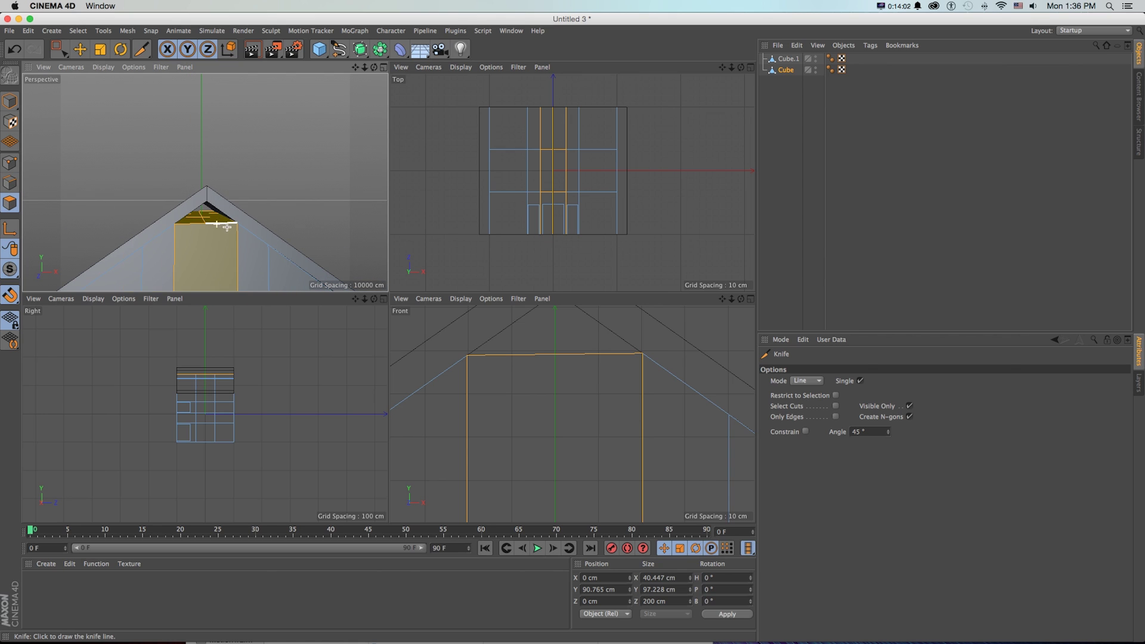
pyautogui.moveTo(215, 201)
pyautogui.keyDown('alt'); pyautogui.mouseDown()
pyautogui.moveTo(220, 213)
pyautogui.moveTo(222, 187)
pyautogui.moveTo(215, 242)
pyautogui.moveTo(207, 210)
pyautogui.mouseUp(); pyautogui.keyUp('alt')
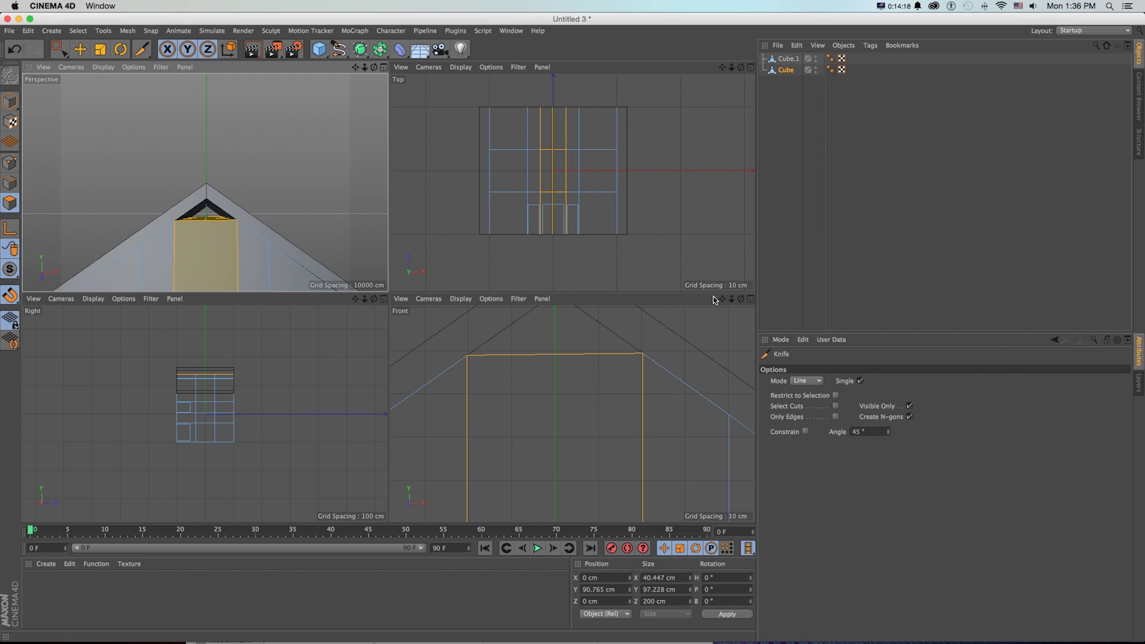
# Switch to point mode and use Live Selection, including hidden elements, to select all the centre points along the flat strip beneath the roof ridge.
pyautogui.moveTo(722, 299); pyautogui.dragTo(694, 318)
pyautogui.click(13, 162)
pyautogui.click(13, 162)
pyautogui.click(58, 50)
pyautogui.moveTo(58, 50); pyautogui.dragTo(59, 51)
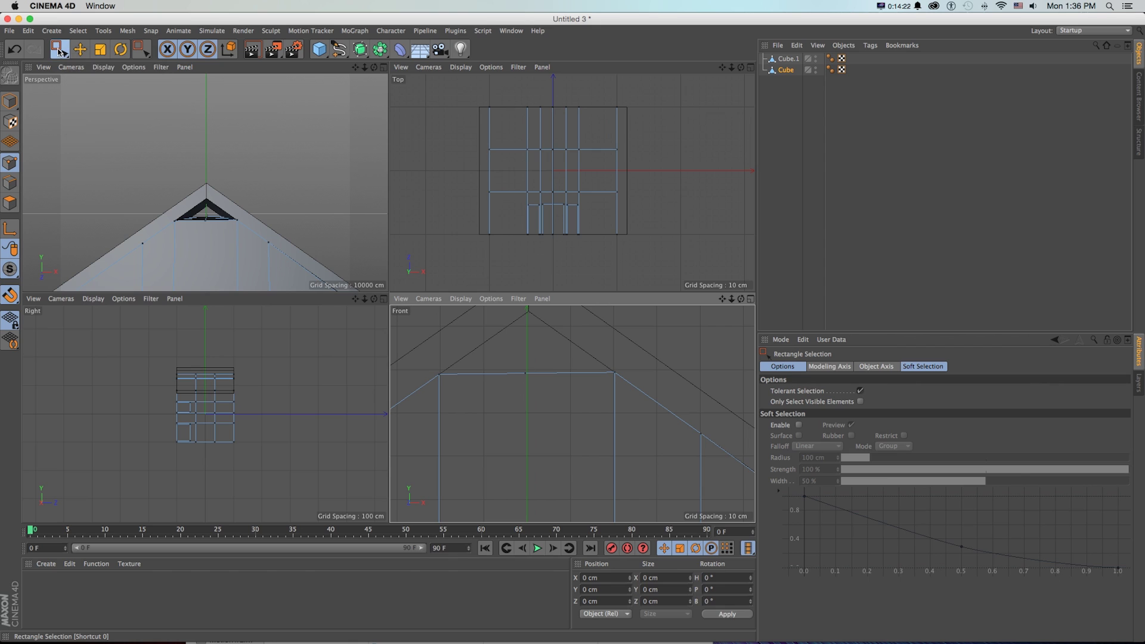
pyautogui.click(62, 53)
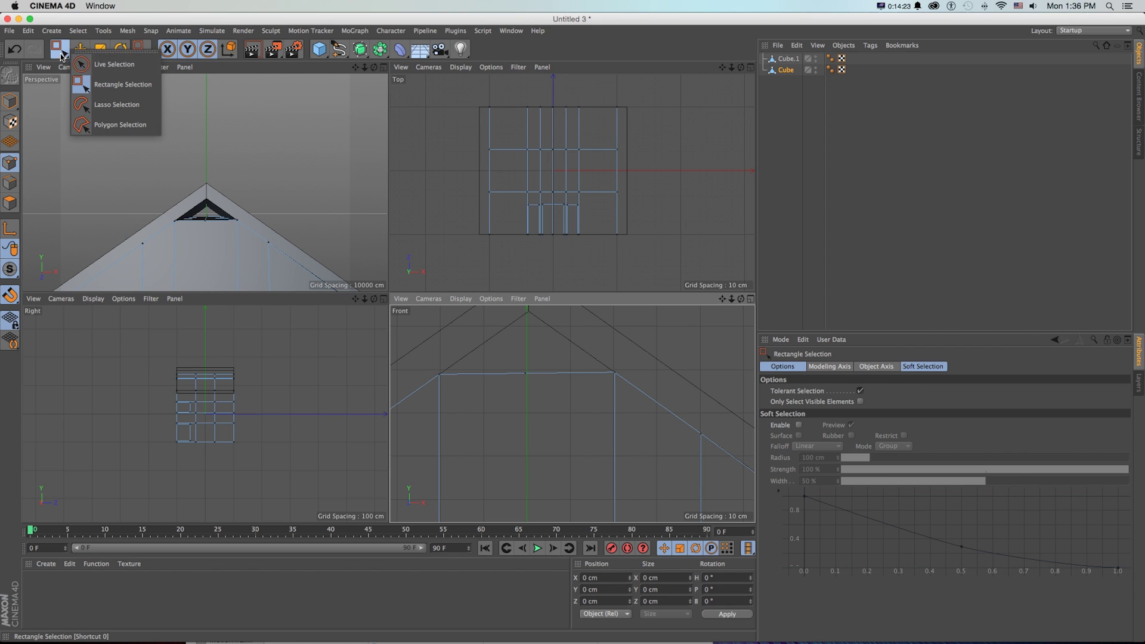
pyautogui.click(115, 65)
pyautogui.click(526, 374)
pyautogui.press('super+z')
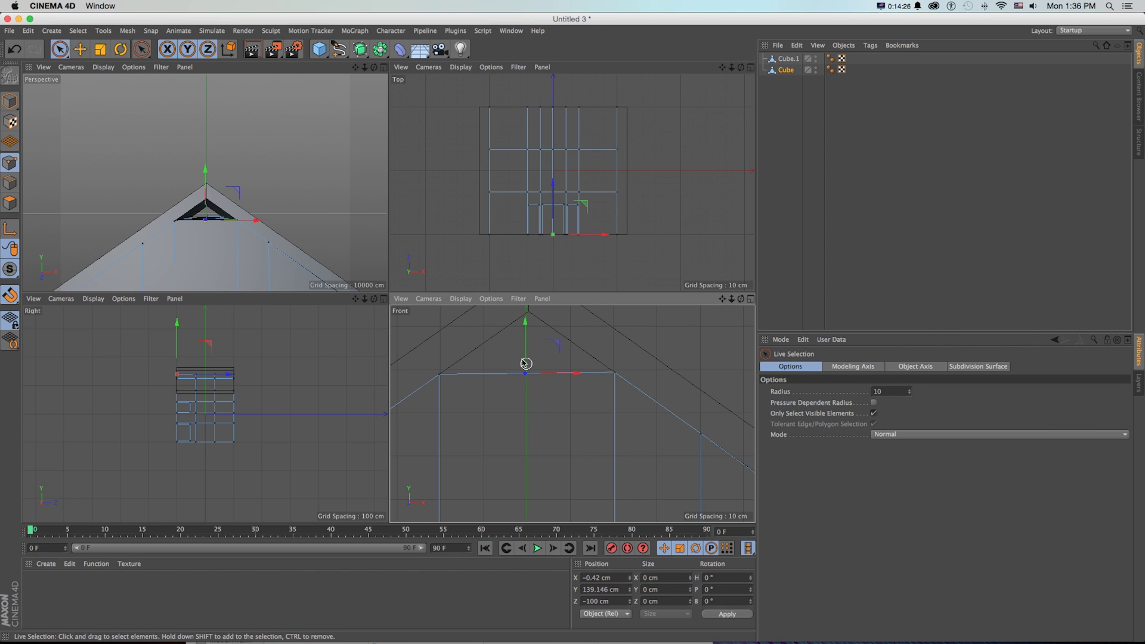
pyautogui.keyDown('alt'); pyautogui.moveTo(570, 334); pyautogui.dragTo(568, 363, button='middle'); pyautogui.keyUp('alt')
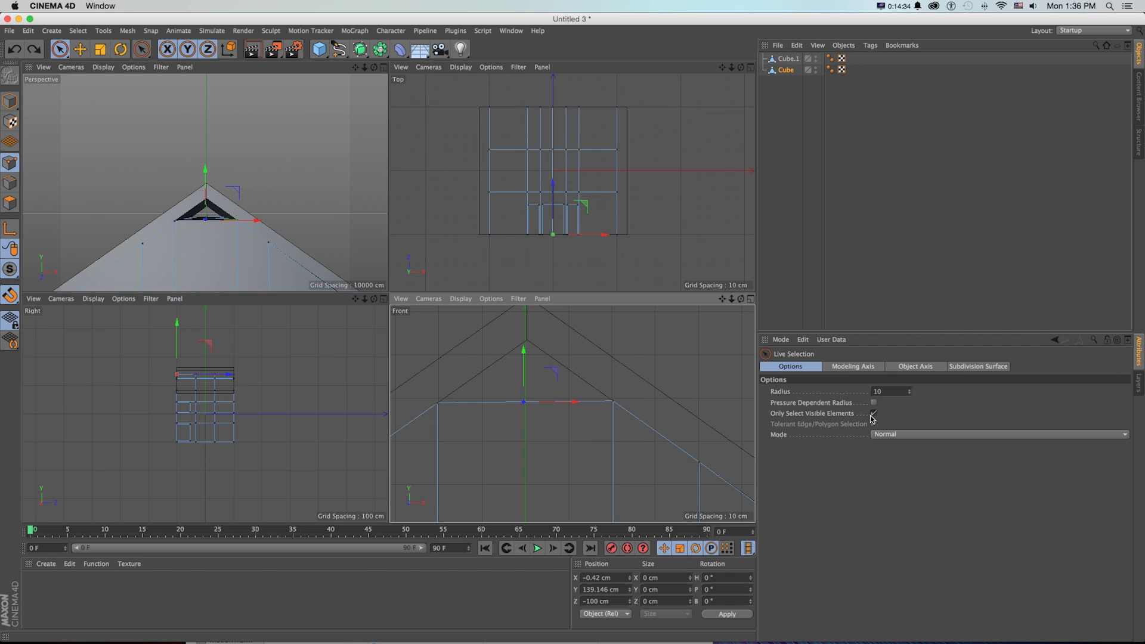
pyautogui.click(551, 381)
pyautogui.click(524, 400)
# Raise the selected centre points in the front view to about Y 153.45 cm so the gable peak meets the underside of the roof ridge.
pyautogui.moveTo(528, 385); pyautogui.dragTo(533, 326)
pyautogui.scroll(10, 542, 351)
pyautogui.moveTo(548, 359); pyautogui.dragTo(579, 348)
pyautogui.scroll(8, 535, 354)
pyautogui.keyDown('alt'); pyautogui.moveTo(536, 356); pyautogui.dragTo(499, 412, button='middle'); pyautogui.keyUp('alt')
pyautogui.moveTo(536, 387); pyautogui.dragTo(514, 354)
pyautogui.scroll(5, 520, 383)
pyautogui.moveTo(545, 370); pyautogui.dragTo(557, 369)
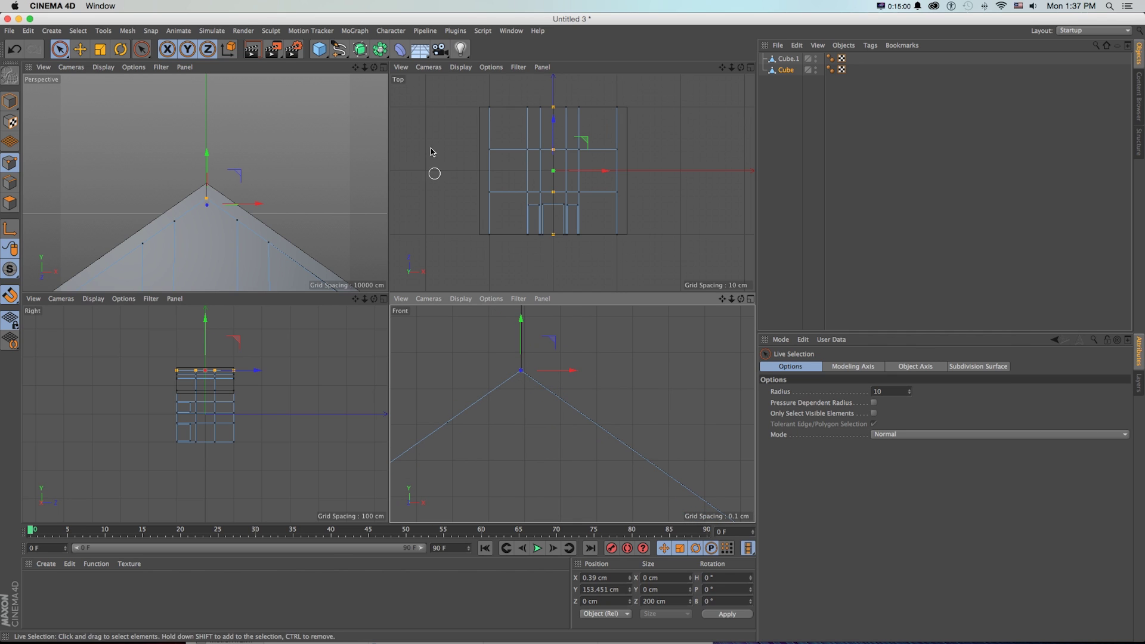
# Return to model mode and rename the roof object "roof" and the wall object "house".
pyautogui.click(383, 67)
pyautogui.scroll(-10, 477, 269)
pyautogui.keyDown('alt'); pyautogui.moveTo(490, 298); pyautogui.dragTo(408, 368); pyautogui.keyUp('alt')
pyautogui.click(9, 101)
pyautogui.click(542, 276)
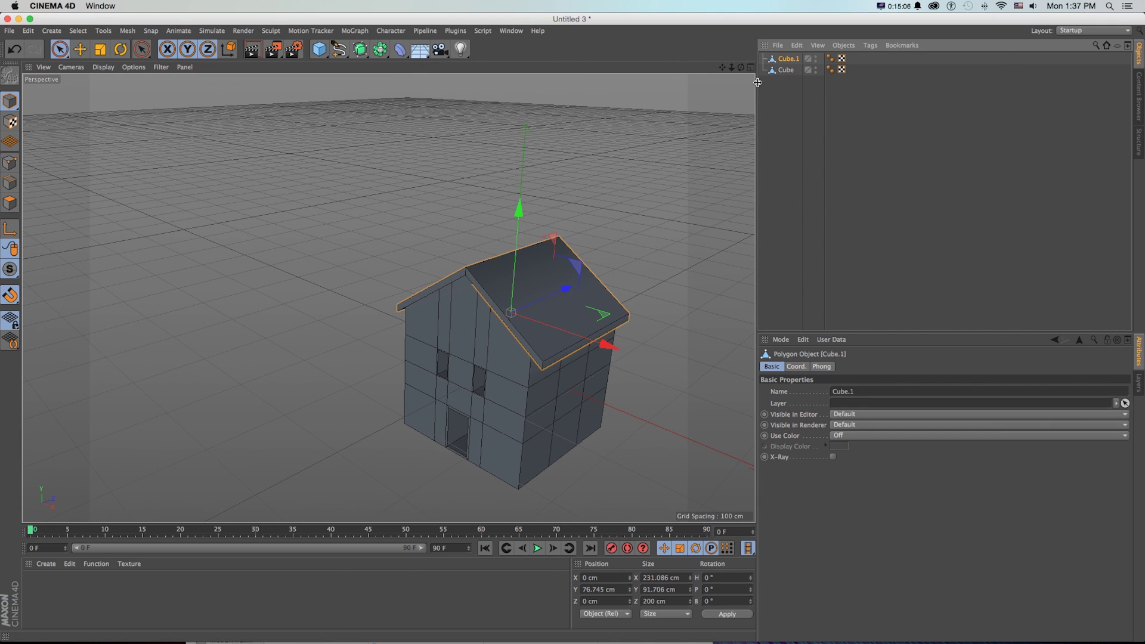
pyautogui.doubleClick(781, 62)
pyautogui.write('roof')
pyautogui.press('Down')
pyautogui.write('house')
pyautogui.press('Return')
# Select the roof, disable snapping, and scale the roof along Z to about 240 cm so it overhangs both gables.
pyautogui.click(791, 61)
pyautogui.keyDown('alt'); pyautogui.moveTo(567, 226); pyautogui.dragTo(508, 271); pyautogui.keyUp('alt')
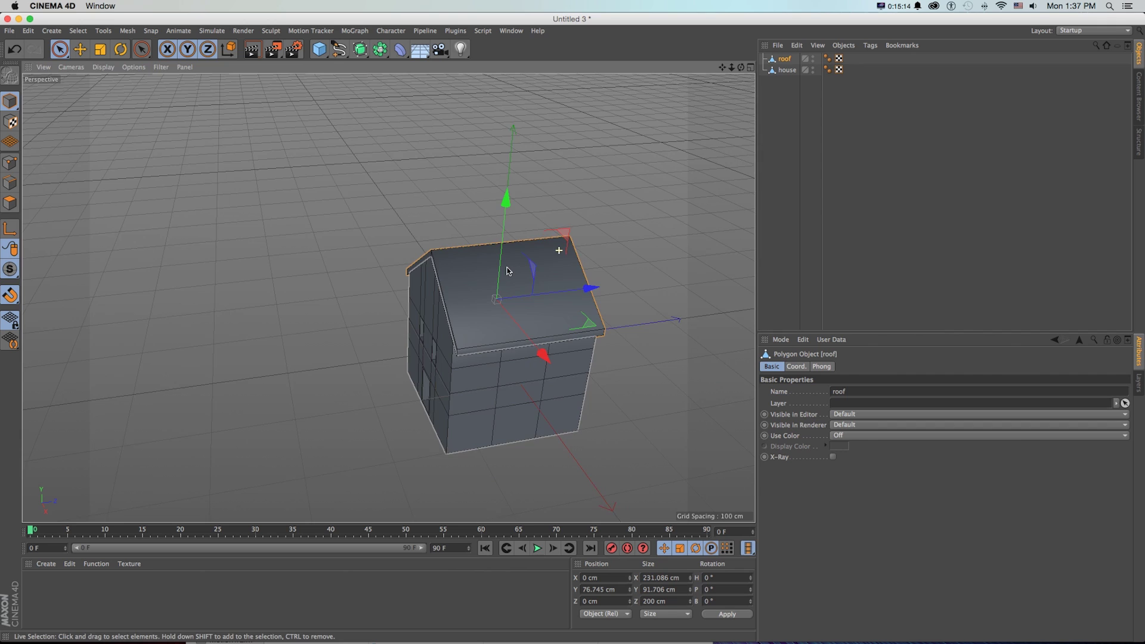
pyautogui.scroll(5, 500, 292)
pyautogui.keyDown('alt'); pyautogui.moveTo(338, 299); pyautogui.dragTo(398, 307); pyautogui.keyUp('alt')
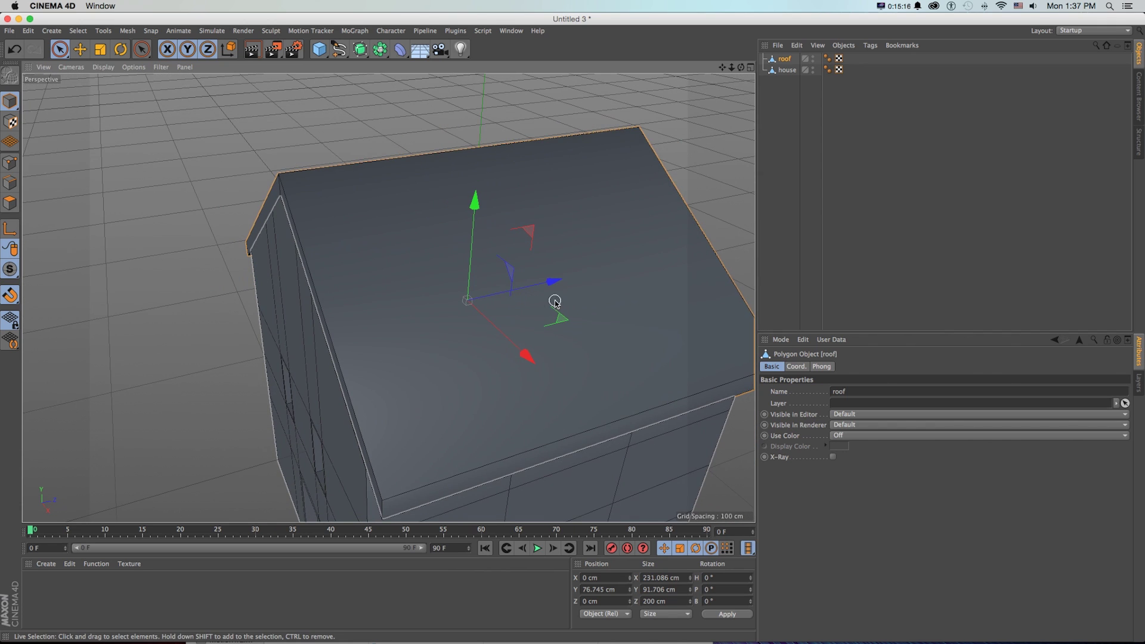
pyautogui.scroll(-5, 555, 303)
pyautogui.press('t')
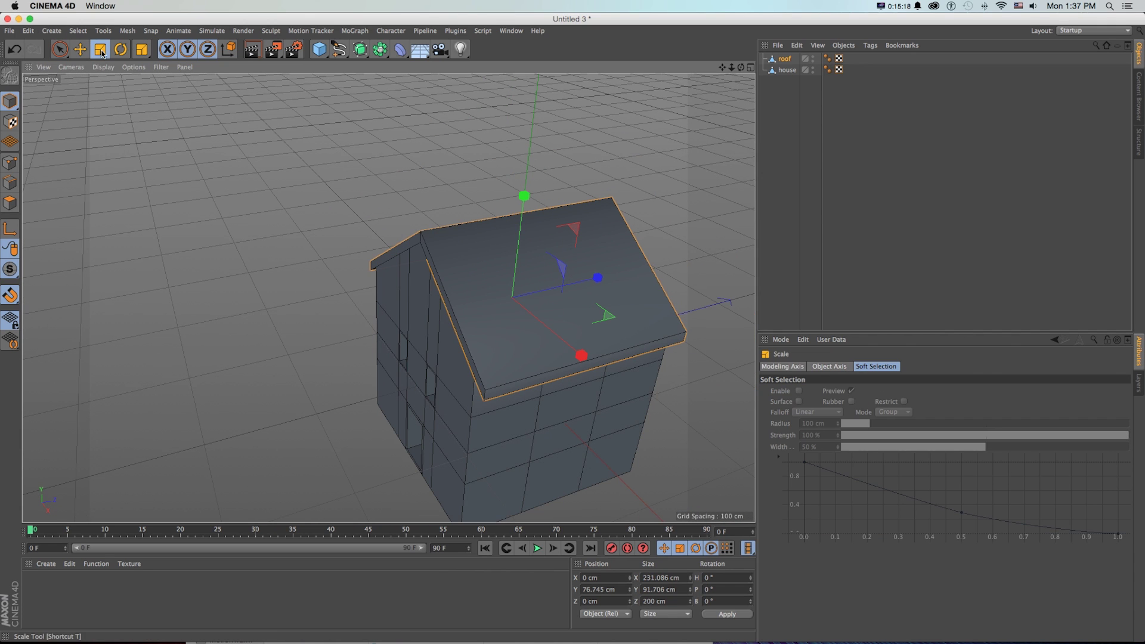
pyautogui.moveTo(597, 277); pyautogui.dragTo(627, 278)
pyautogui.click(10, 295)
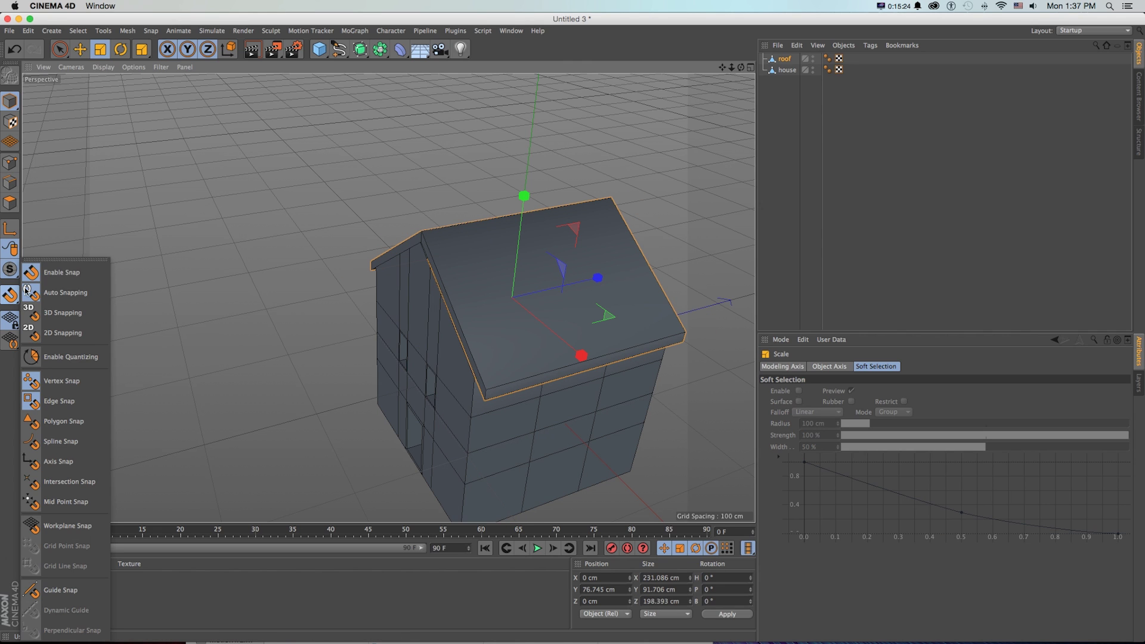
pyautogui.click(39, 279)
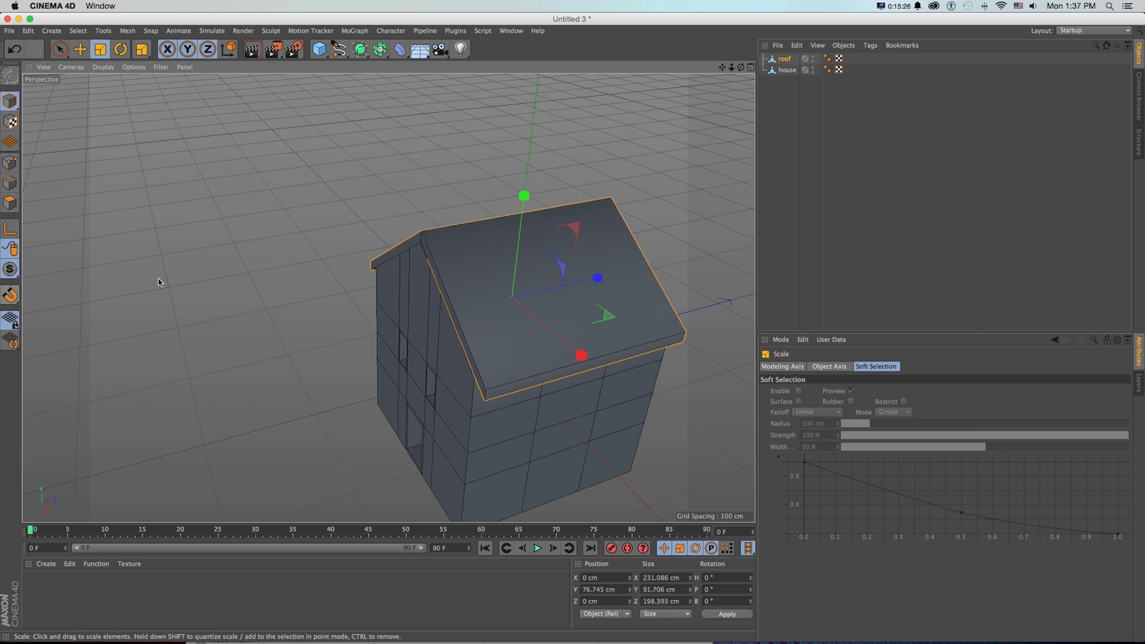
pyautogui.moveTo(597, 278); pyautogui.dragTo(620, 277)
pyautogui.keyDown('alt'); pyautogui.moveTo(466, 372); pyautogui.dragTo(575, 310); pyautogui.keyUp('alt')
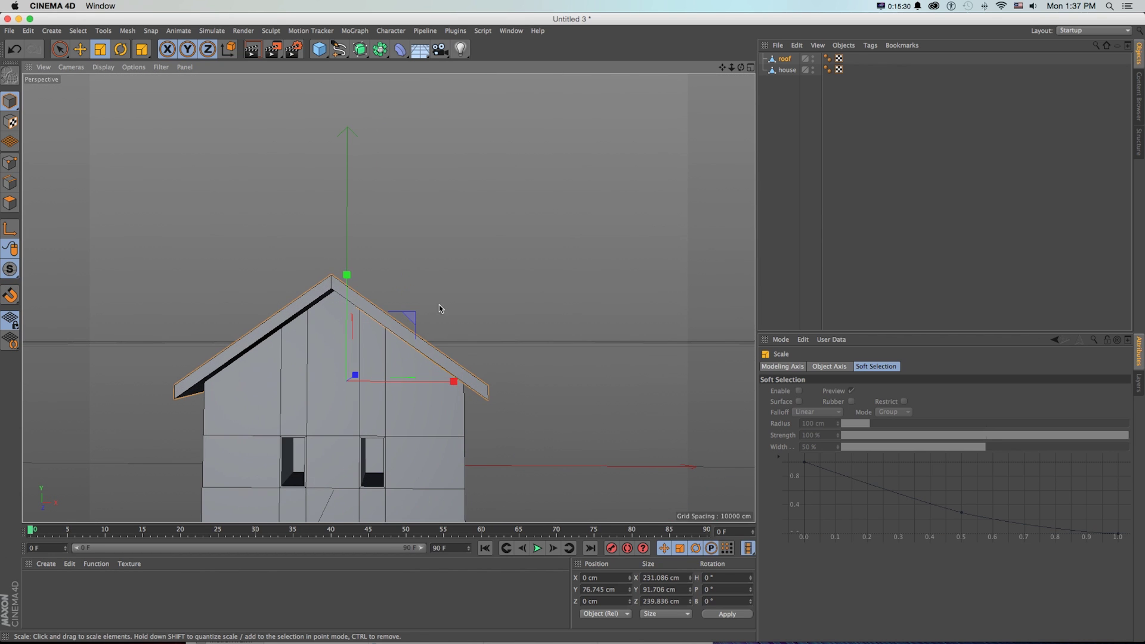
# Move the roof down slightly to Y 73.643 cm onto the gable walls and check the fit in the front and perspective views.
pyautogui.press('e')
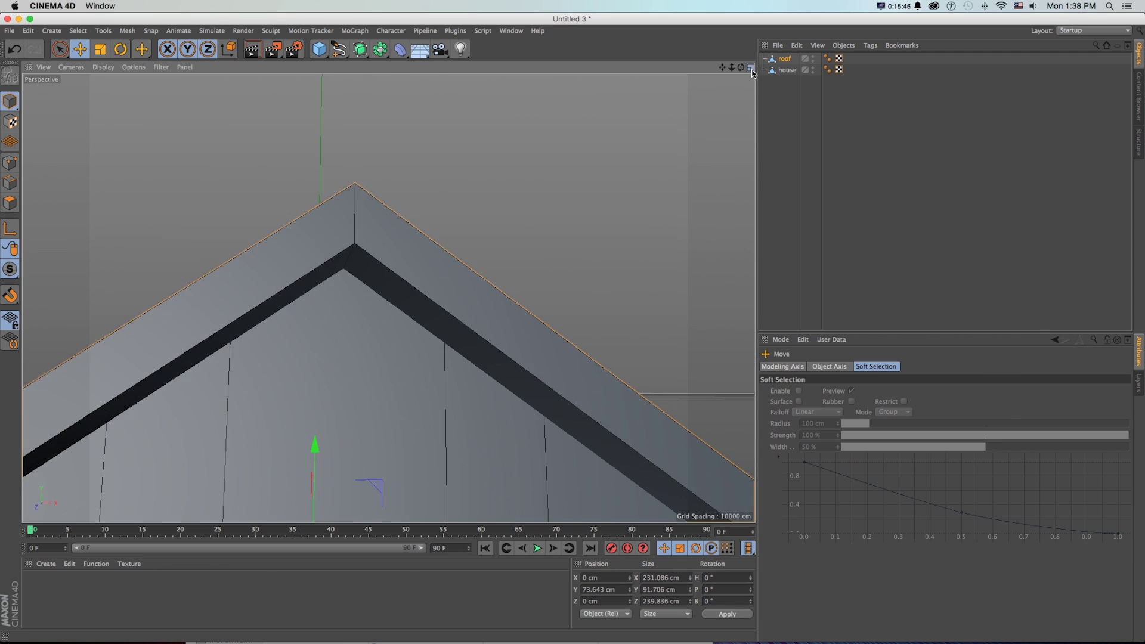
pyautogui.middleClick(659, 370)
pyautogui.scroll(-5, 616, 373)
pyautogui.scroll(-2, 654, 411)
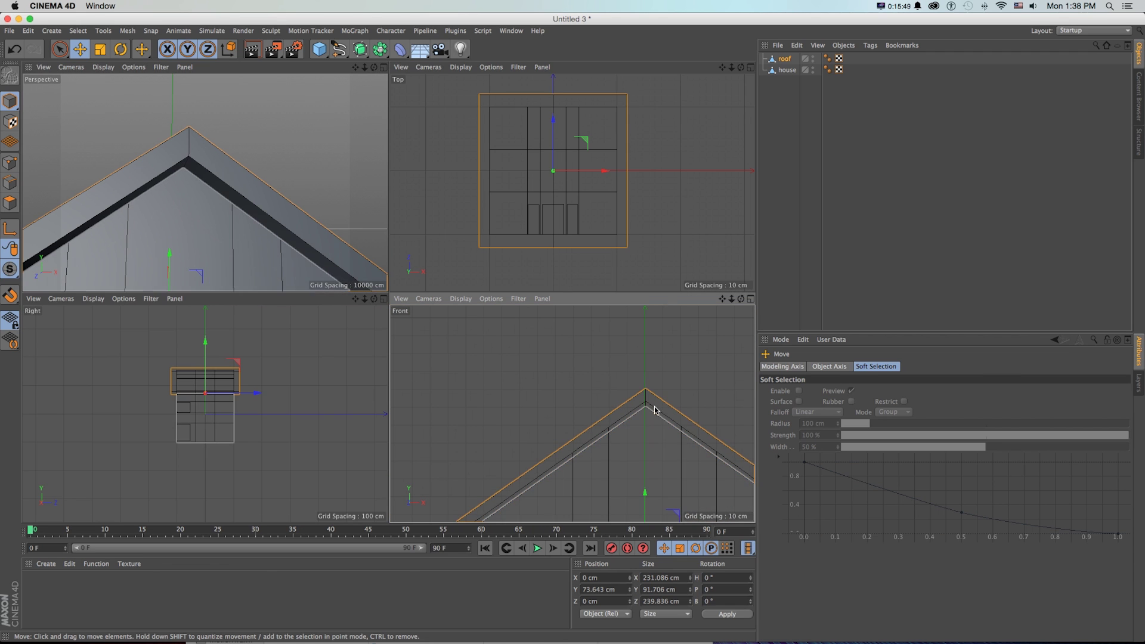
pyautogui.scroll(-4, 719, 328)
pyautogui.scroll(-4, 739, 316)
pyautogui.click(384, 67)
pyautogui.scroll(-5, 468, 302)
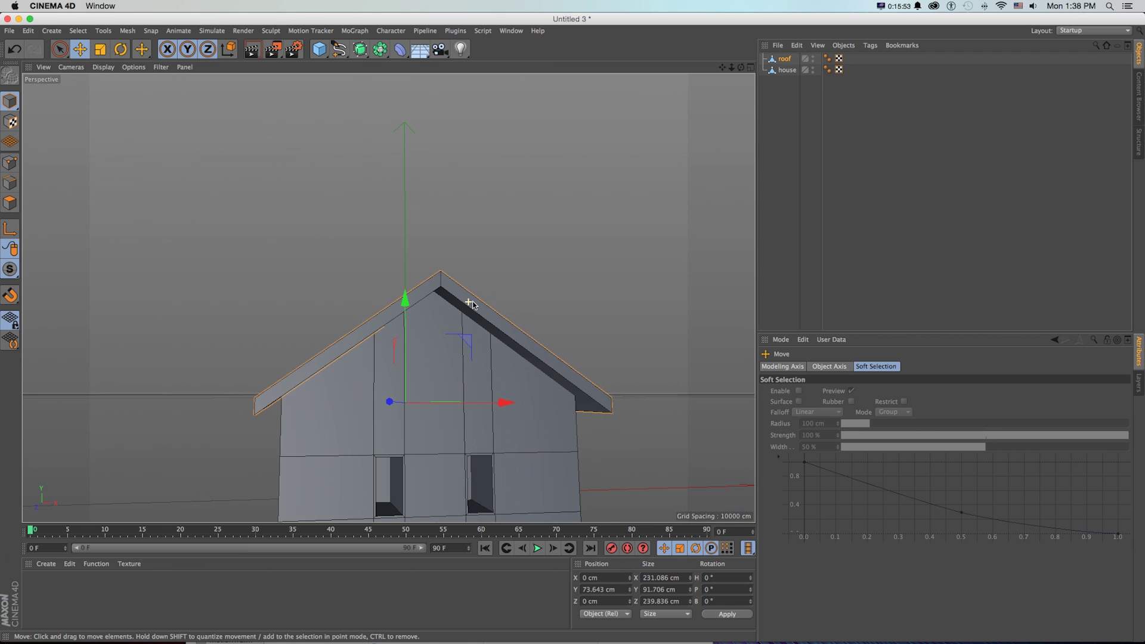
# Turn on the interactive render region, enlarge it over the house, and examine the rendered model from several angles.
pyautogui.keyDown('alt'); pyautogui.moveTo(468, 301); pyautogui.dragTo(516, 370); pyautogui.keyUp('alt')
pyautogui.keyDown('alt'); pyautogui.moveTo(516, 370); pyautogui.dragTo(451, 212, button='middle'); pyautogui.keyUp('alt')
pyautogui.hotkey('alt', 'r')
pyautogui.moveTo(573, 186); pyautogui.dragTo(588, 75)
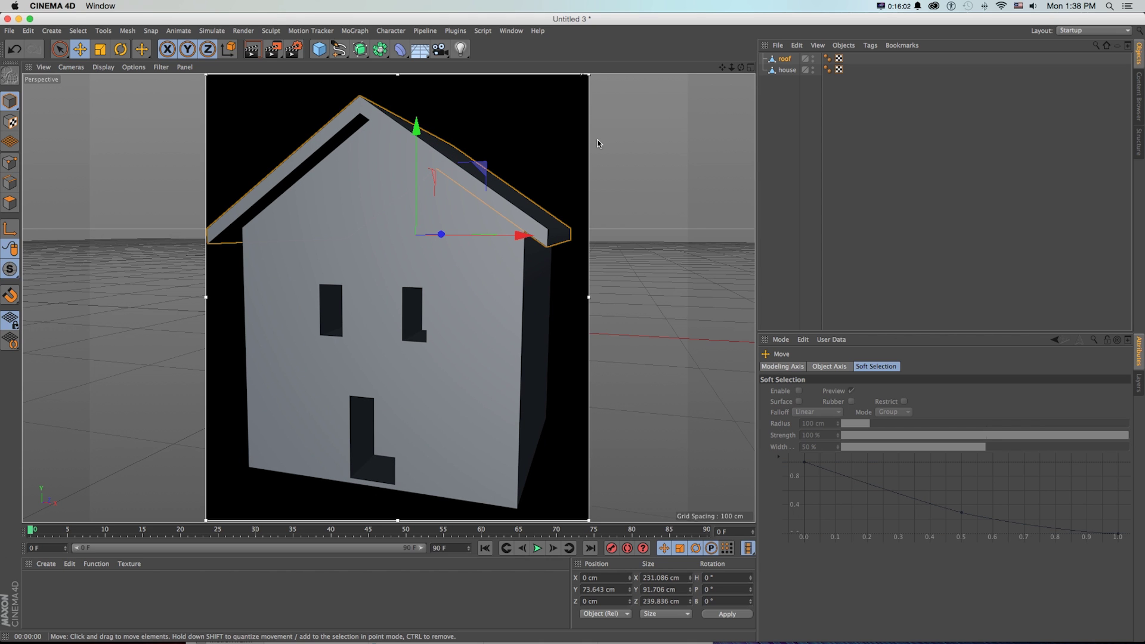
pyautogui.keyDown('alt'); pyautogui.moveTo(510, 277); pyautogui.dragTo(525, 304); pyautogui.keyUp('alt')
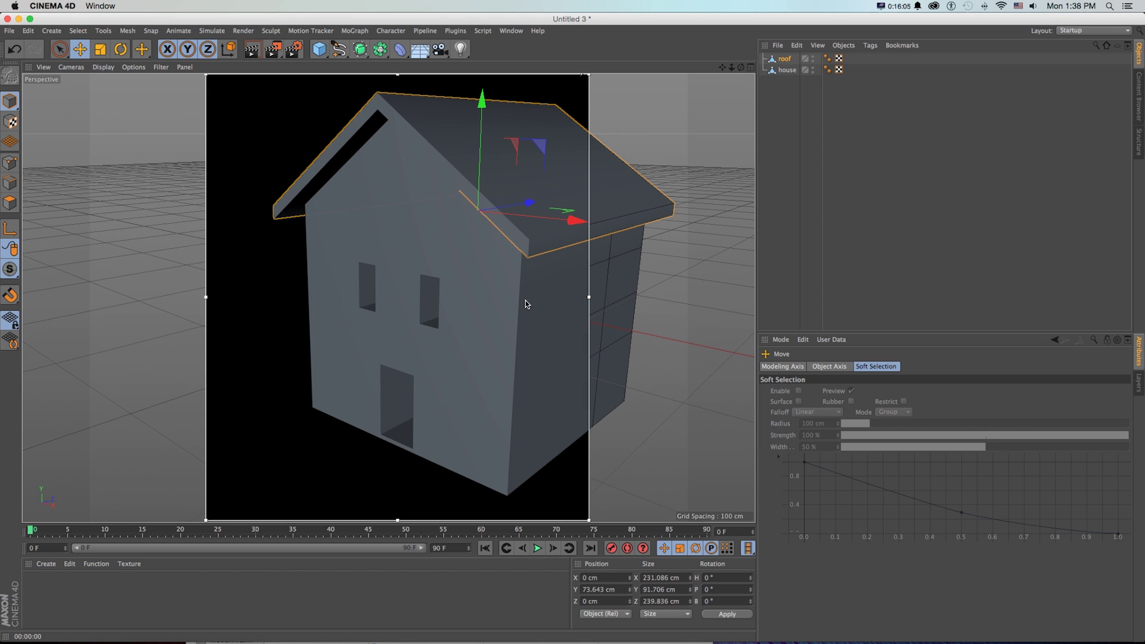
pyautogui.keyDown('alt'); pyautogui.moveTo(453, 302); pyautogui.dragTo(496, 285); pyautogui.keyUp('alt')
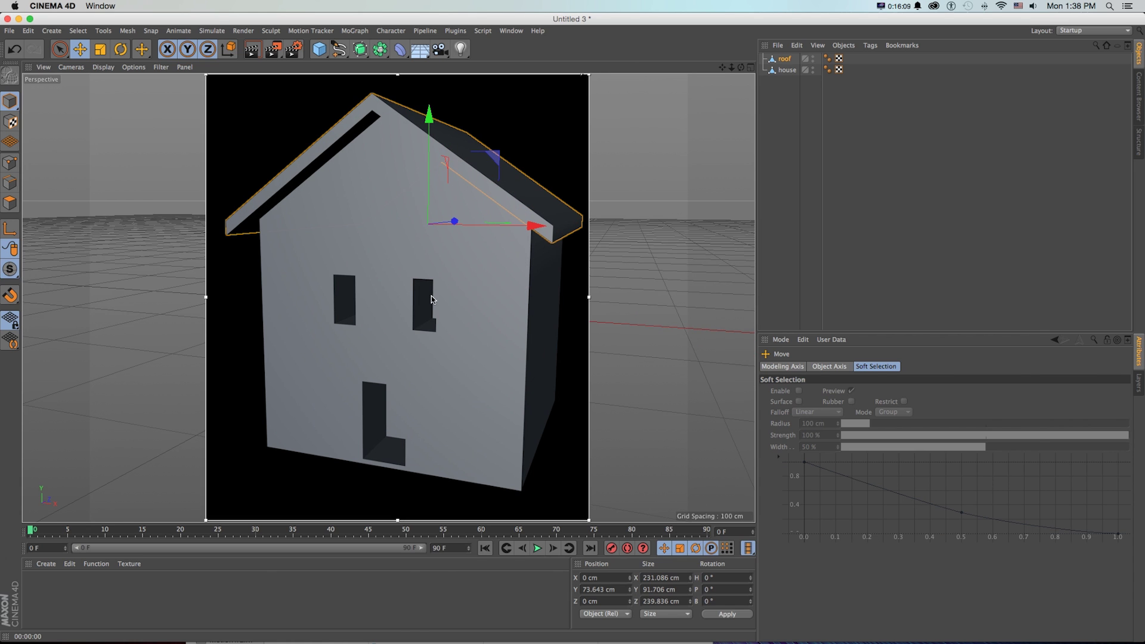
# In edge mode on the house, loop-select the outer and inner edge loops of the right-hand upper window recess.
pyautogui.scroll(10, 423, 298)
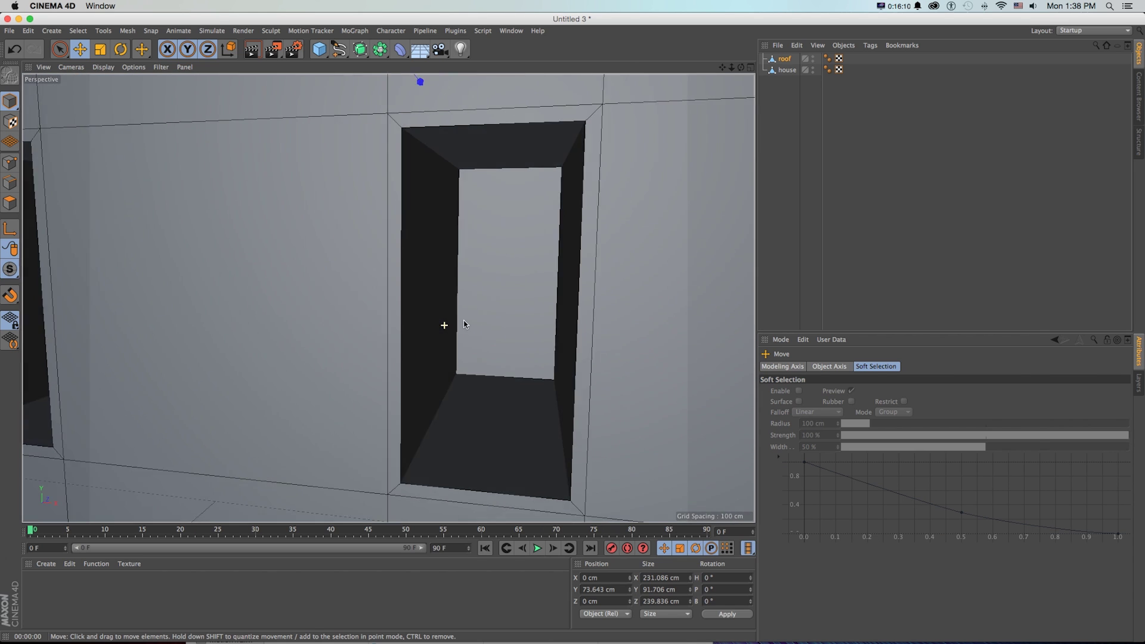
pyautogui.keyDown('alt'); pyautogui.moveTo(463, 322); pyautogui.dragTo(558, 229); pyautogui.keyUp('alt')
pyautogui.keyDown('alt'); pyautogui.moveTo(551, 236); pyautogui.dragTo(456, 289, button='right'); pyautogui.keyUp('alt')
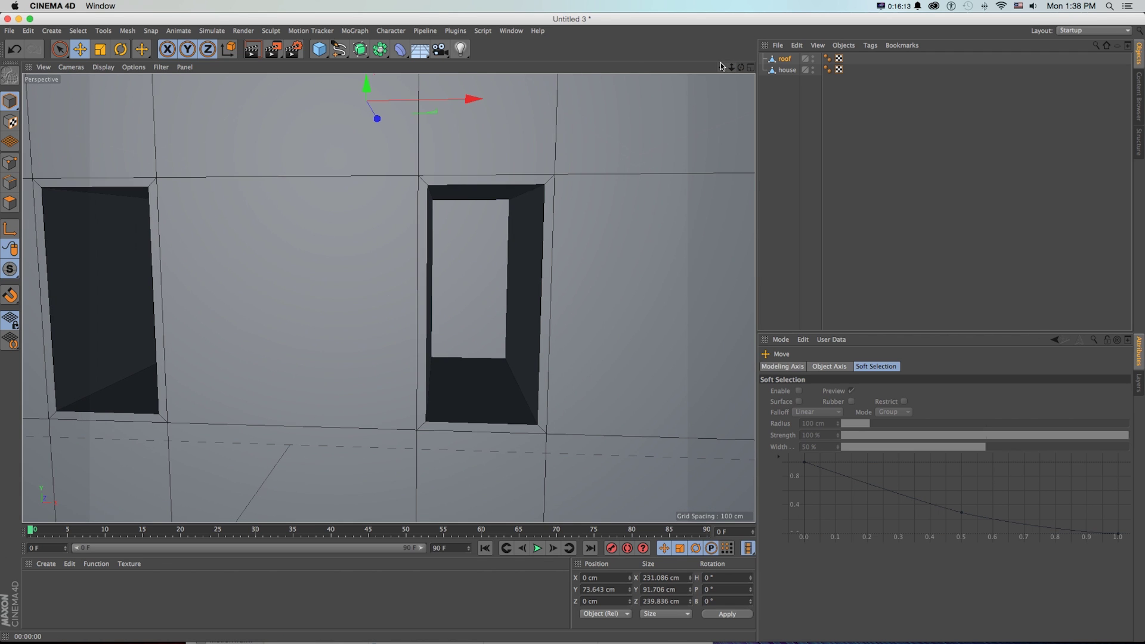
pyautogui.keyDown('alt'); pyautogui.moveTo(456, 289); pyautogui.dragTo(389, 296, button='middle'); pyautogui.keyUp('alt')
pyautogui.keyDown('alt'); pyautogui.moveTo(388, 296); pyautogui.dragTo(495, 313); pyautogui.keyUp('alt')
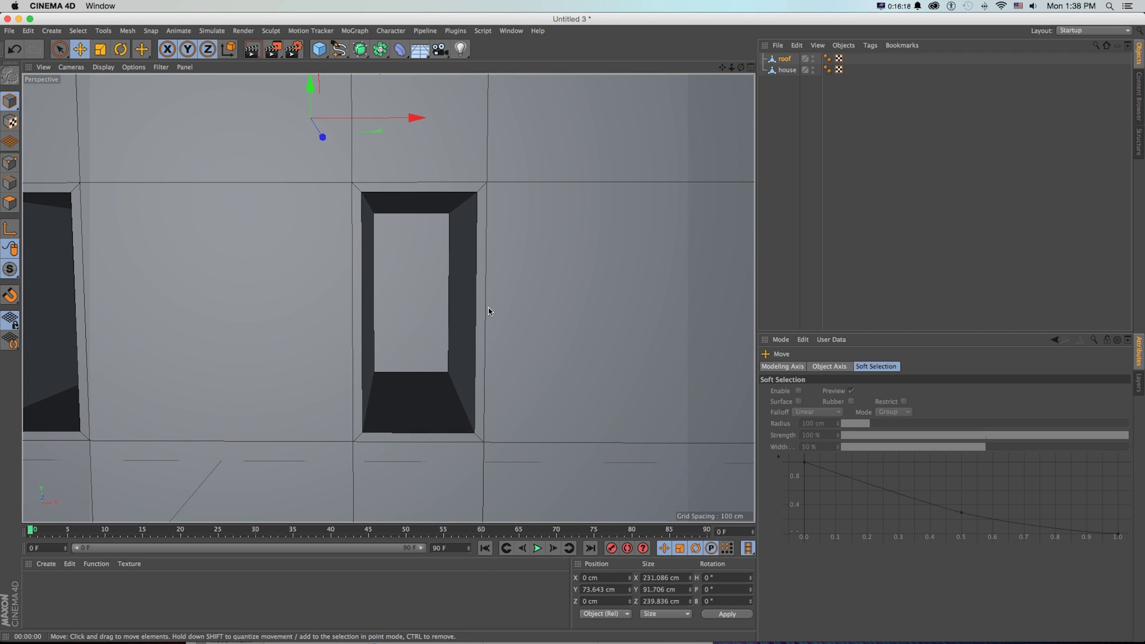
pyautogui.click(775, 70)
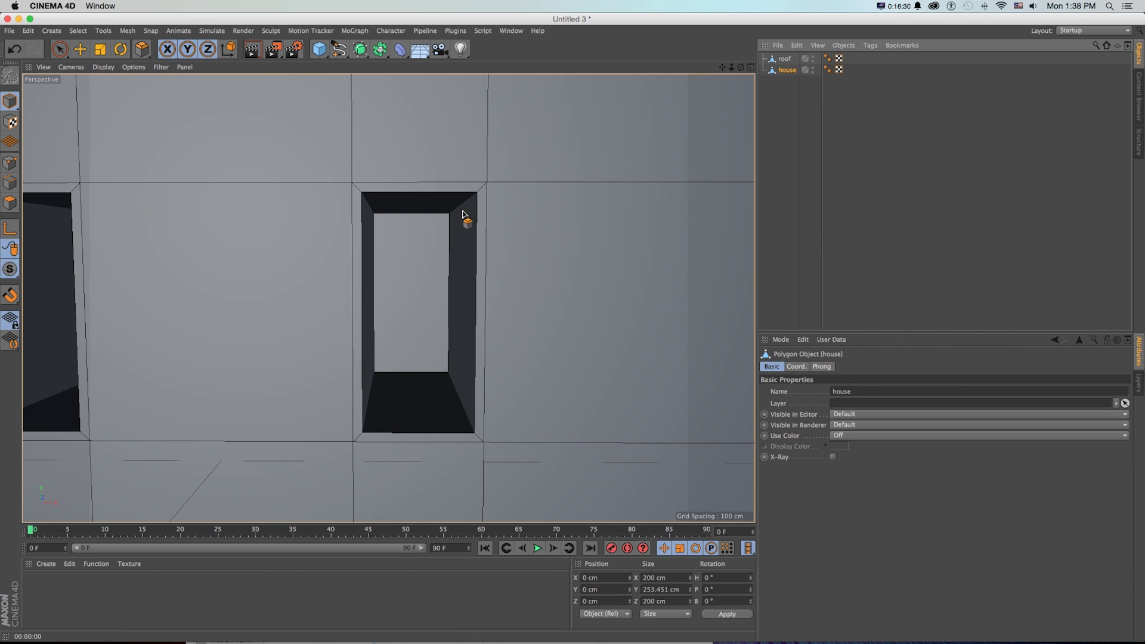
pyautogui.keyDown('alt'); pyautogui.moveTo(409, 311); pyautogui.dragTo(412, 303); pyautogui.keyUp('alt')
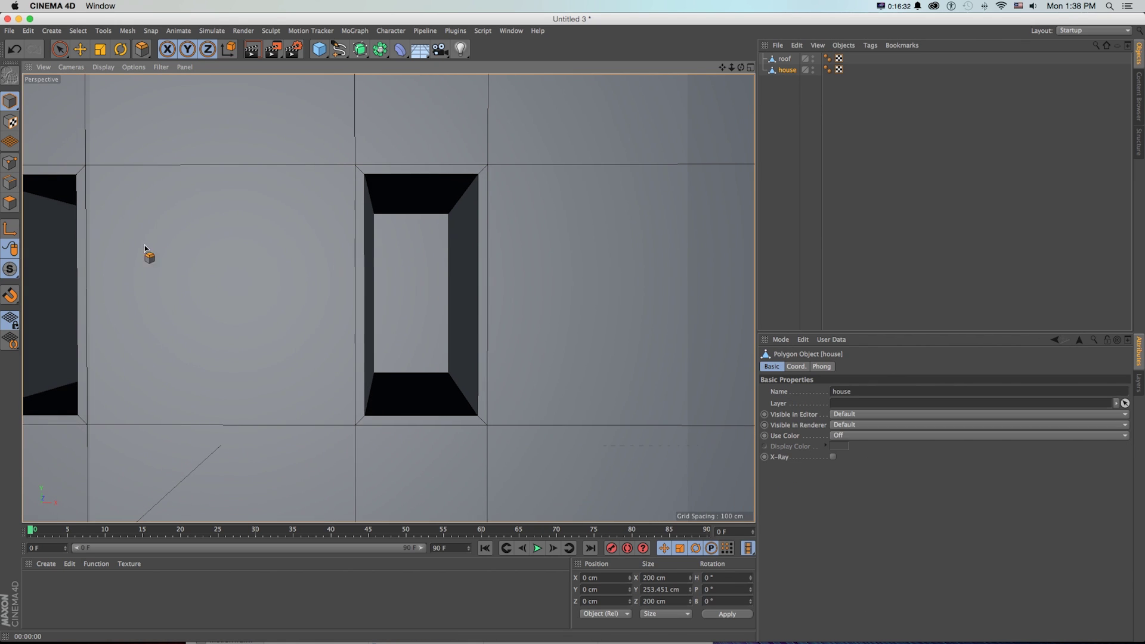
pyautogui.click(10, 186)
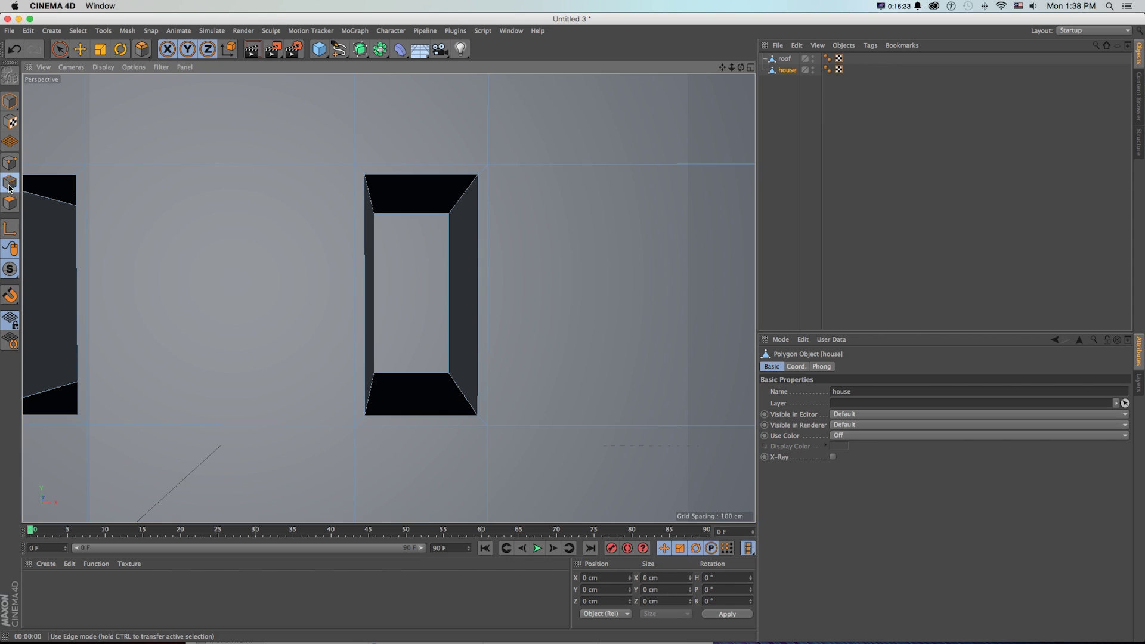
pyautogui.rightClick(409, 215)
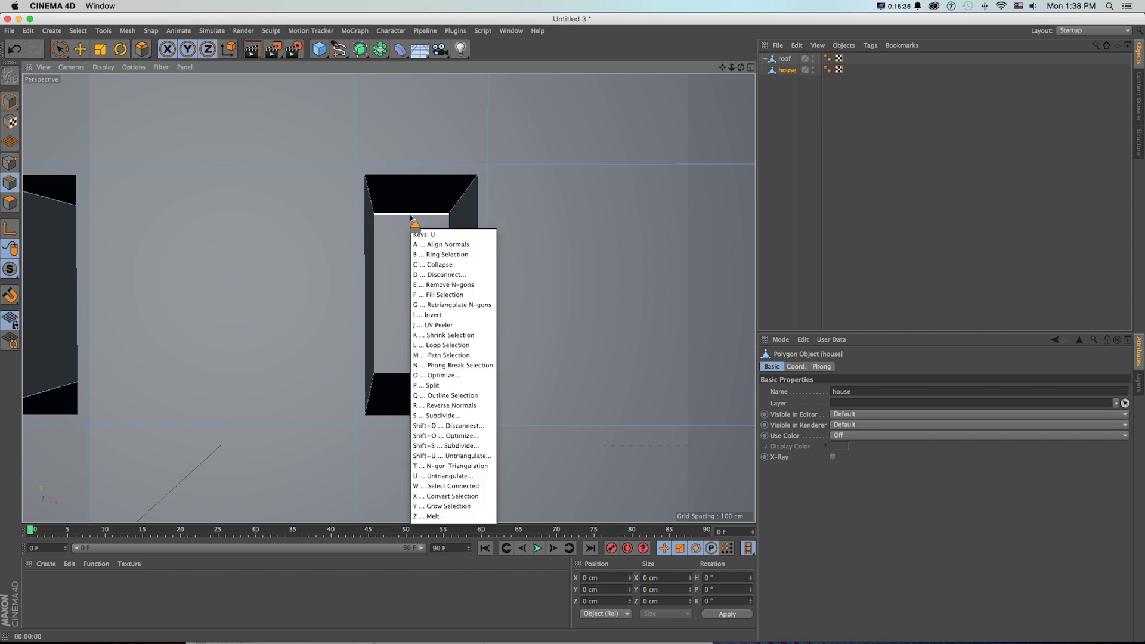
pyautogui.click(411, 227)
pyautogui.click(410, 216)
pyautogui.keyDown('shift'); pyautogui.click(417, 186); pyautogui.keyUp('shift')
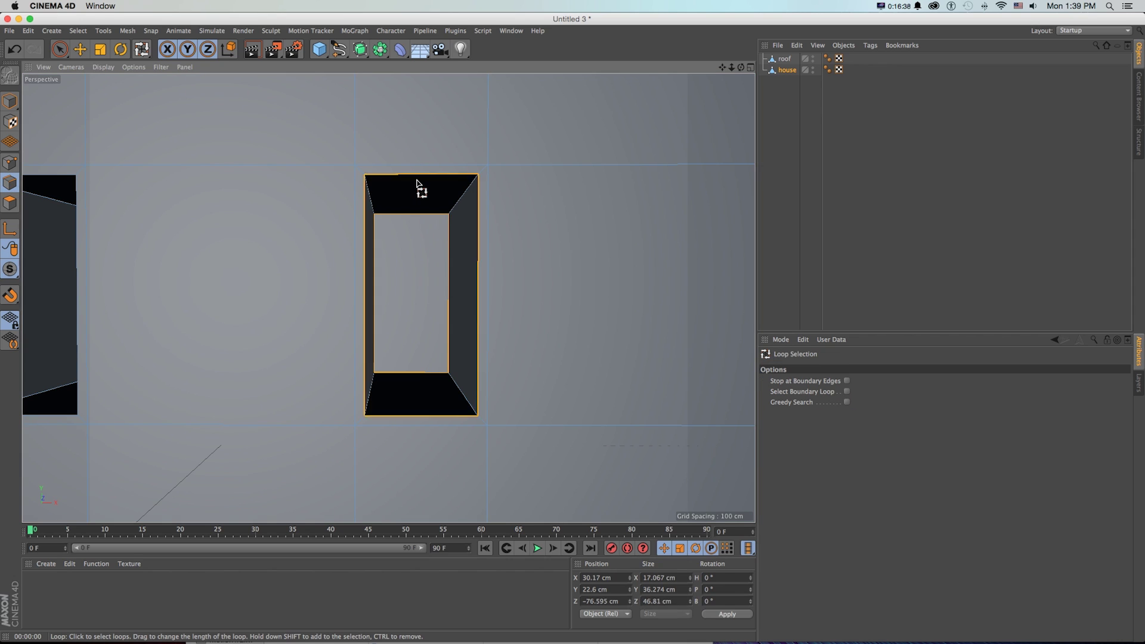
# Add the four corner edges running into the window recess to the edge selection with Live Selection.
pyautogui.click(60, 49)
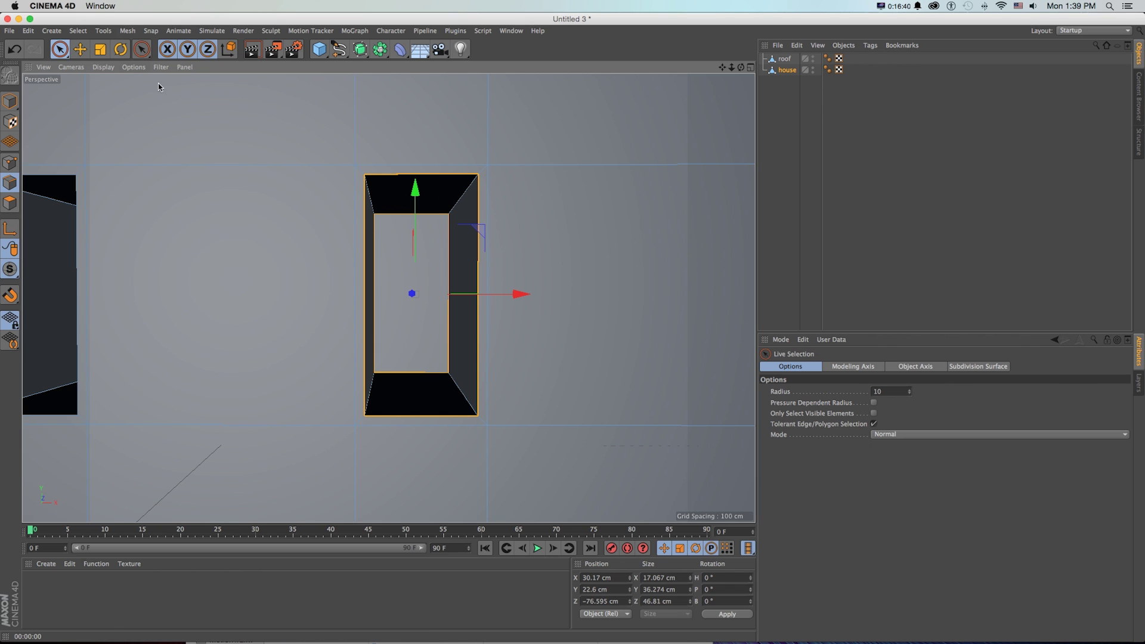
pyautogui.scroll(3, 524, 309)
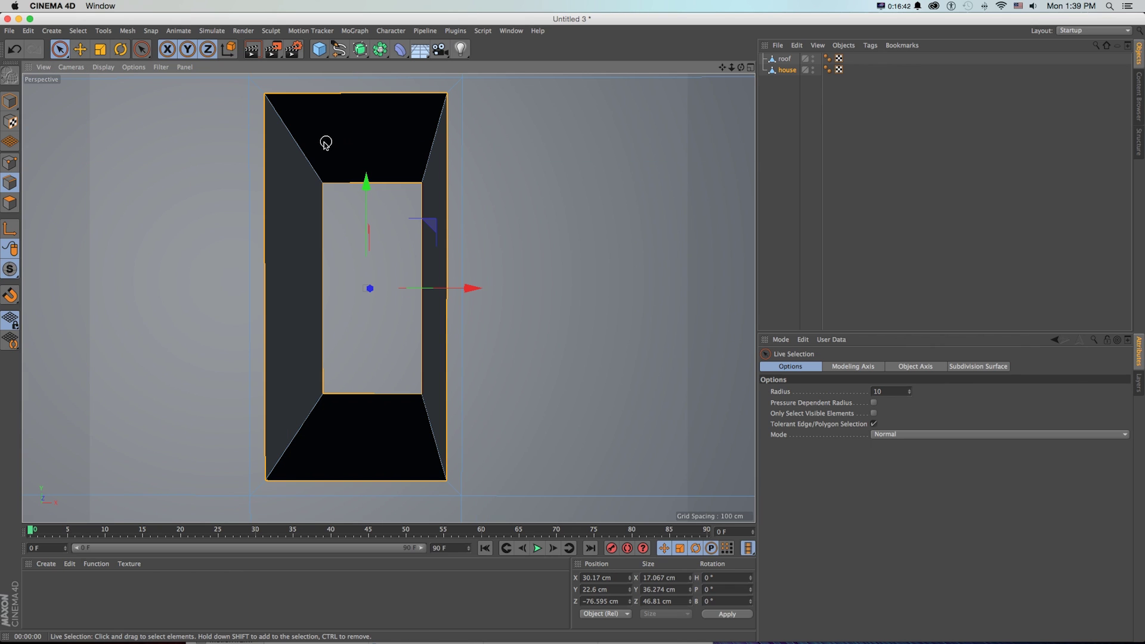
pyautogui.keyDown('shift'); pyautogui.moveTo(293, 162); pyautogui.dragTo(369, 145); pyautogui.keyUp('shift')
pyautogui.keyDown('shift'); pyautogui.click(430, 149); pyautogui.keyUp('shift')
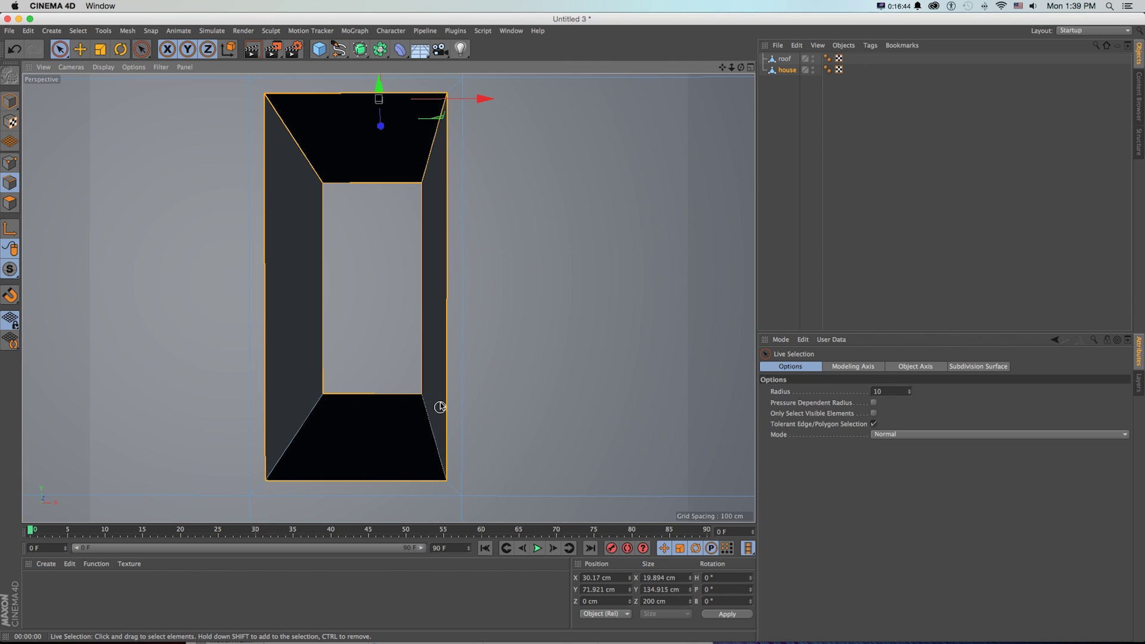
pyautogui.keyDown('shift'); pyautogui.moveTo(428, 403); pyautogui.dragTo(286, 408); pyautogui.keyUp('shift')
pyautogui.scroll(-5, 357, 259)
pyautogui.scroll(5, 376, 250)
pyautogui.keyDown('alt'); pyautogui.moveTo(376, 249); pyautogui.dragTo(345, 257); pyautogui.keyUp('alt')
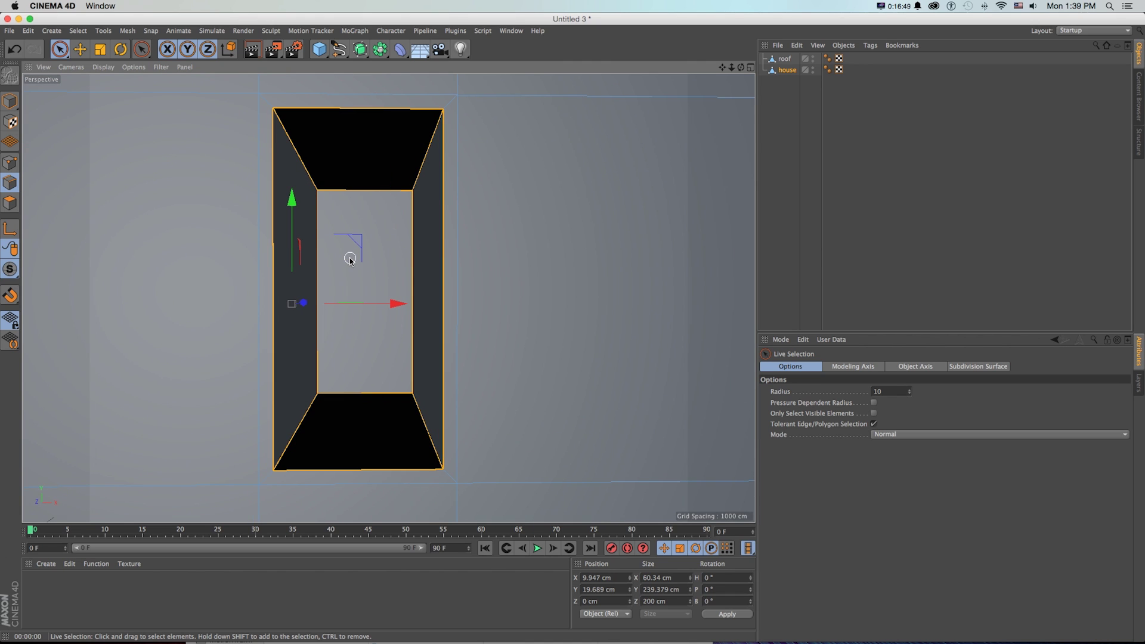
# Bevel the selected window edges with a 0.5 cm offset and 2 subdivisions.
pyautogui.press('m')
pyautogui.press('s')
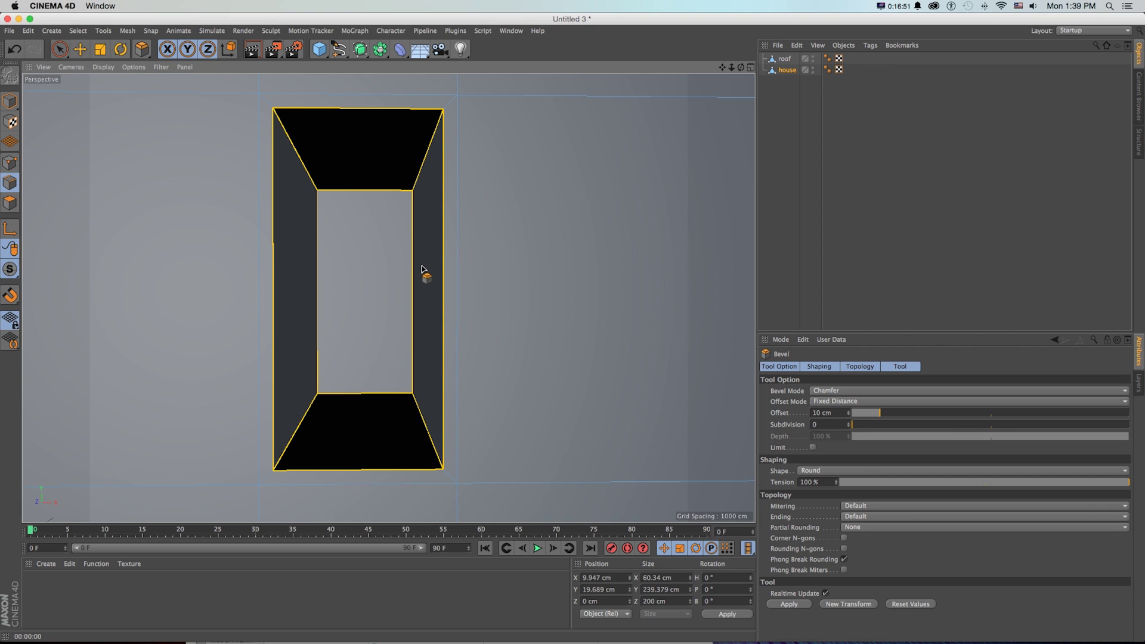
pyautogui.moveTo(438, 282); pyautogui.dragTo(505, 269)
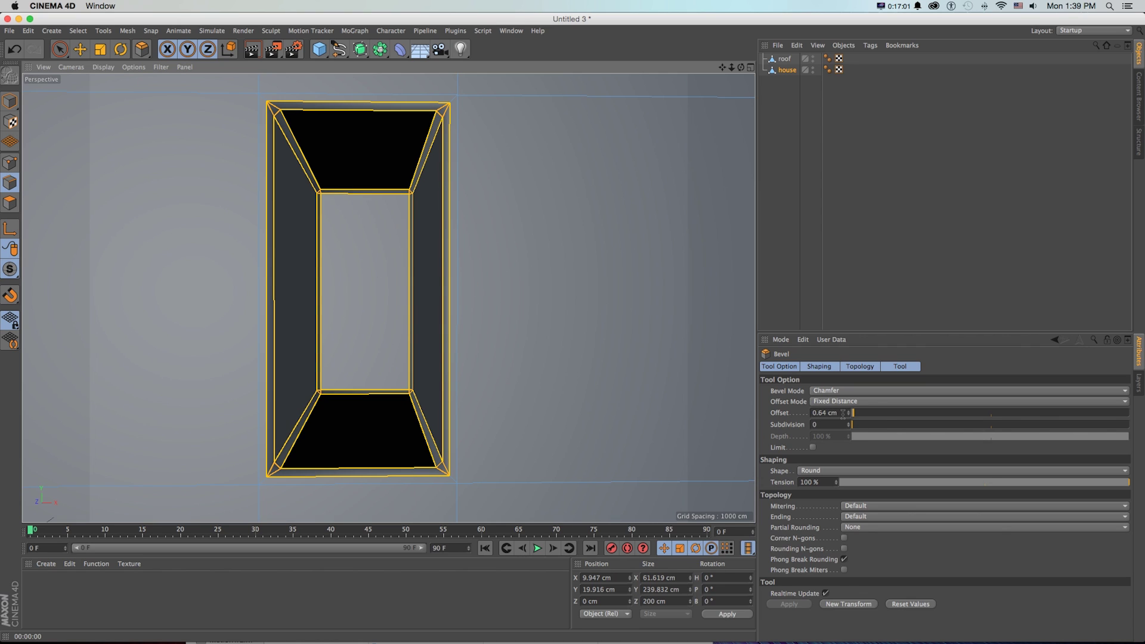
pyautogui.moveTo(844, 413); pyautogui.dragTo(736, 409)
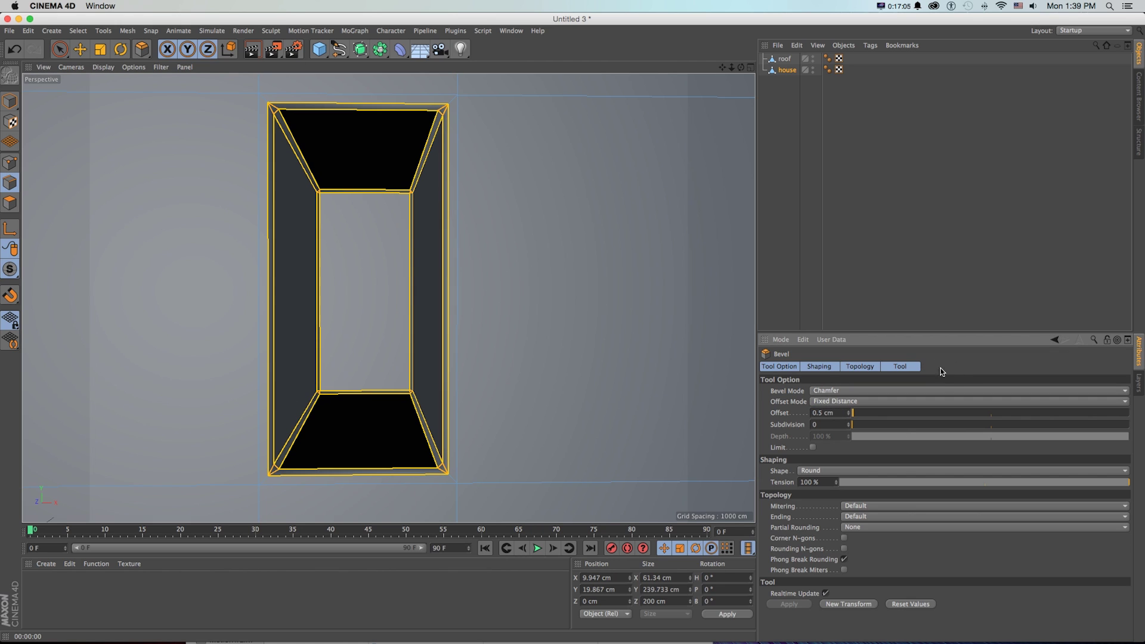
pyautogui.click(847, 423)
pyautogui.click(848, 423)
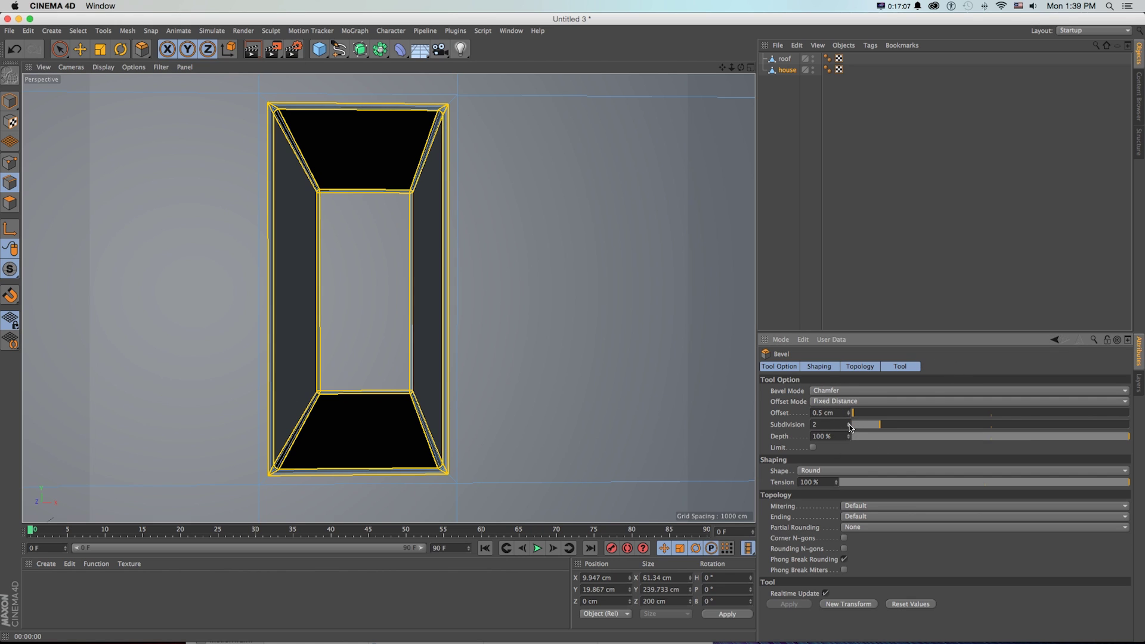
# Return to model mode and preview the bevelled window edges in the interactive render region.
pyautogui.keyDown('alt'); pyautogui.moveTo(440, 146); pyautogui.dragTo(130, 123); pyautogui.keyUp('alt')
pyautogui.click(10, 102)
pyautogui.hotkey('alt', 'r')
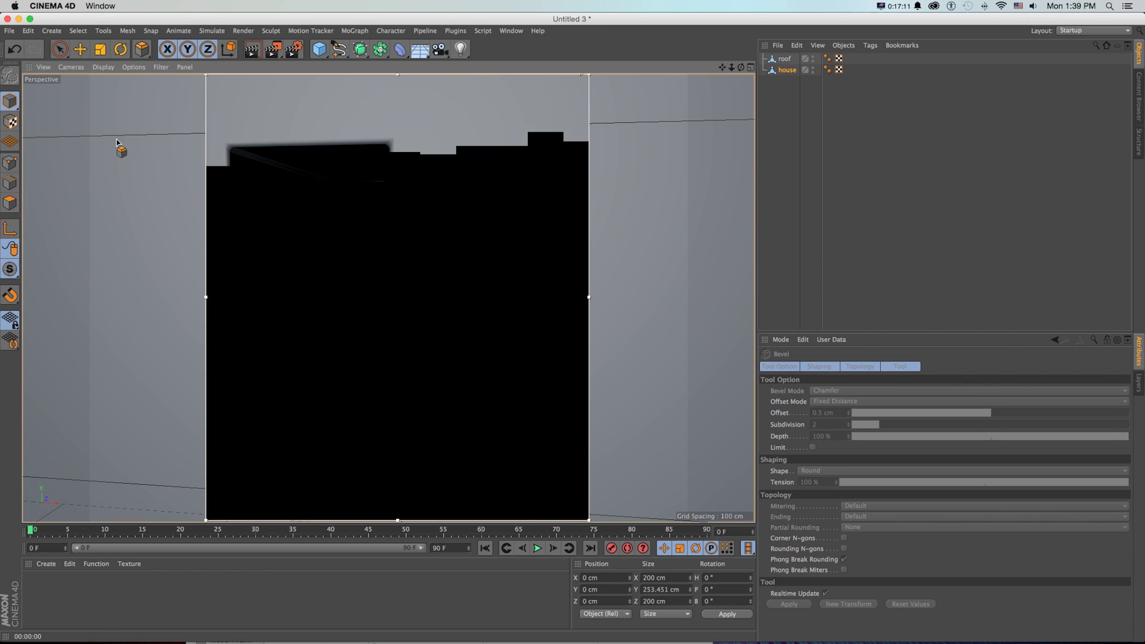
# Examine the bevelled window edges in the render region and compare them with the other openings.
pyautogui.keyDown('alt'); pyautogui.moveTo(238, 184); pyautogui.dragTo(359, 203); pyautogui.keyUp('alt')
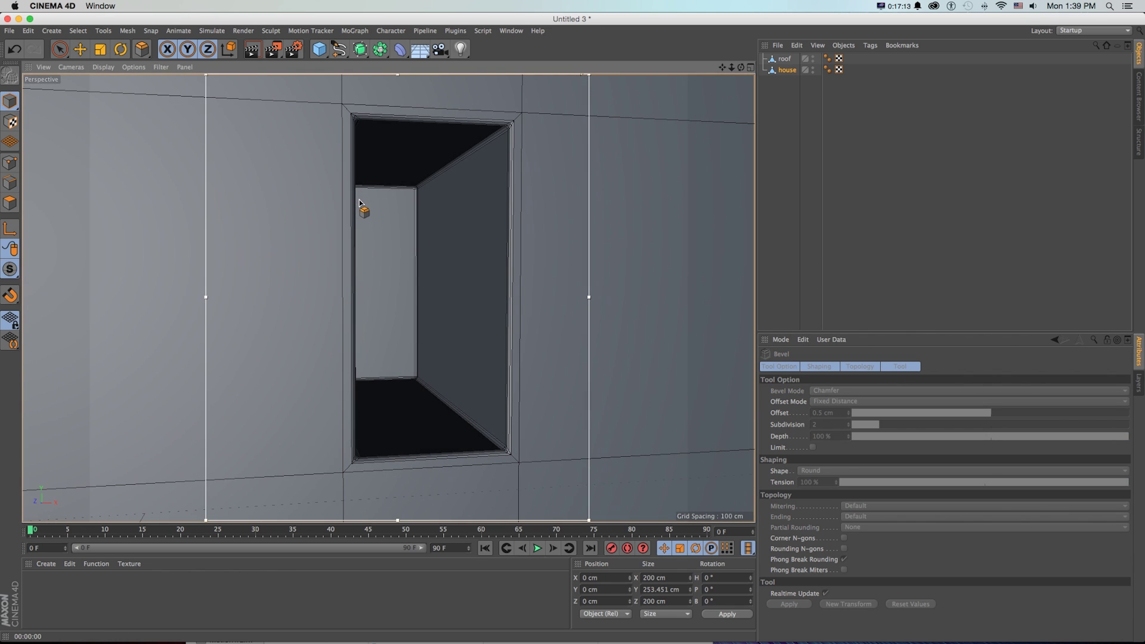
pyautogui.scroll(-5, 366, 209)
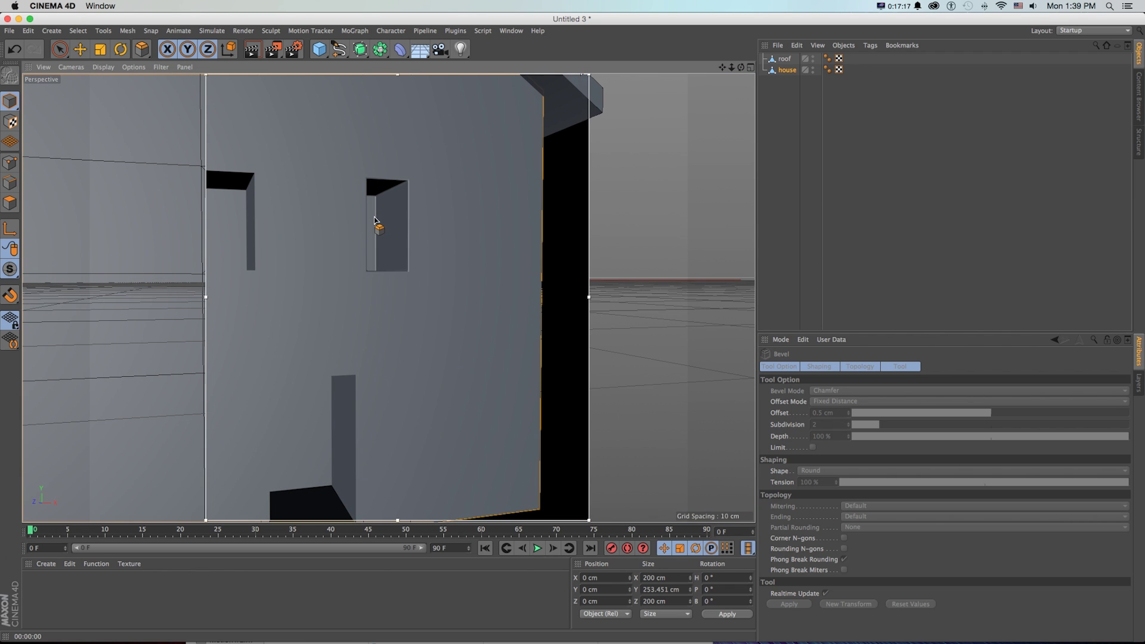
pyautogui.keyDown('alt'); pyautogui.moveTo(456, 211); pyautogui.dragTo(337, 253); pyautogui.keyUp('alt')
pyautogui.moveTo(400, 50)
pyautogui.mouseDown()
pyautogui.moveTo(667, 73)
pyautogui.moveTo(700, 62)
pyautogui.moveTo(207, 211)
pyautogui.moveTo(398, 183)
pyautogui.moveTo(294, 221)
pyautogui.moveTo(201, 232)
pyautogui.moveTo(225, 218)
pyautogui.mouseUp()
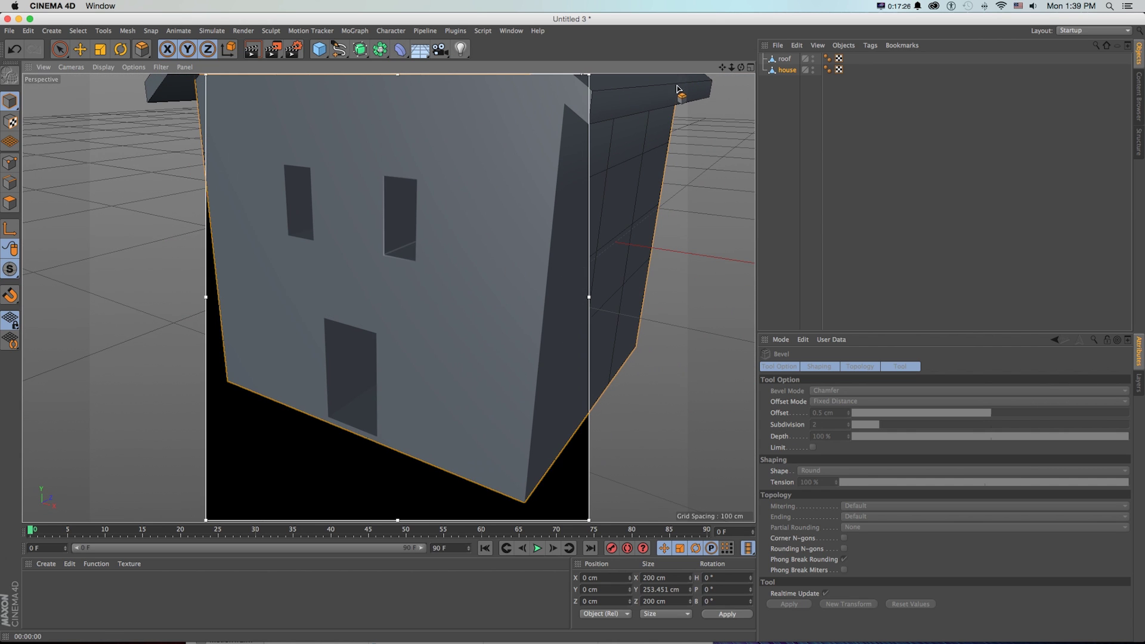
pyautogui.scroll(6, 357, 180)
pyautogui.keyDown('alt'); pyautogui.moveTo(402, 215); pyautogui.dragTo(476, 202); pyautogui.keyUp('alt')
pyautogui.scroll(5, 477, 199)
# Undo the manual window bevel and step the camera back to the view of the whole house.
pyautogui.press('e')
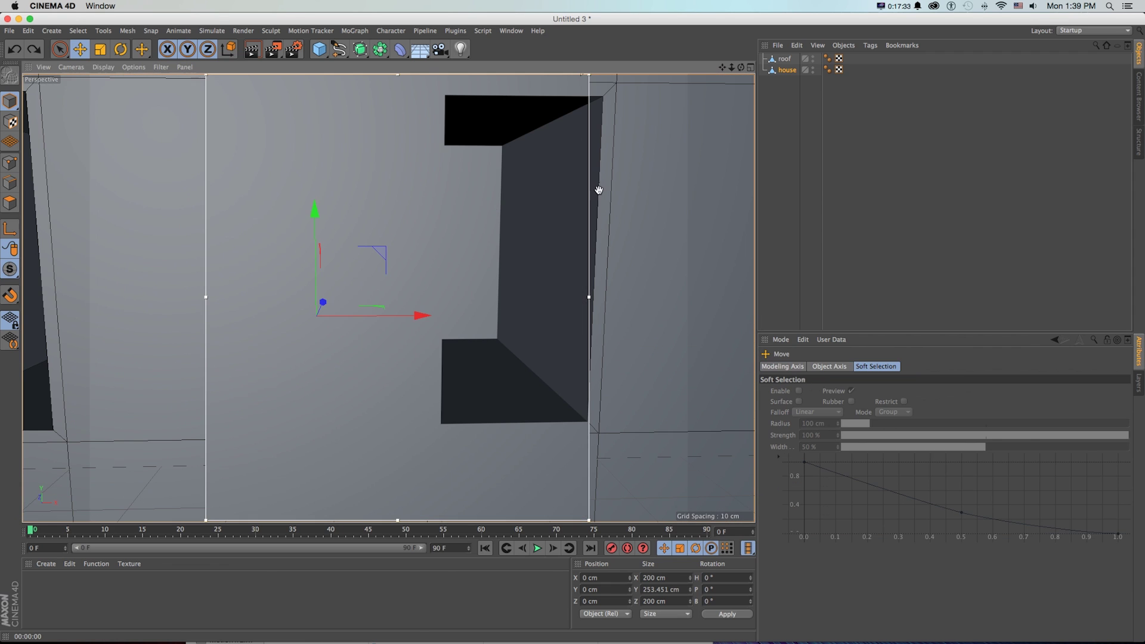
pyautogui.press('super+shift+z')
pyautogui.press('super+shift+z')
pyautogui.press('super+shift+z')
pyautogui.press('super+shift+z')
pyautogui.press('super+shift+z')
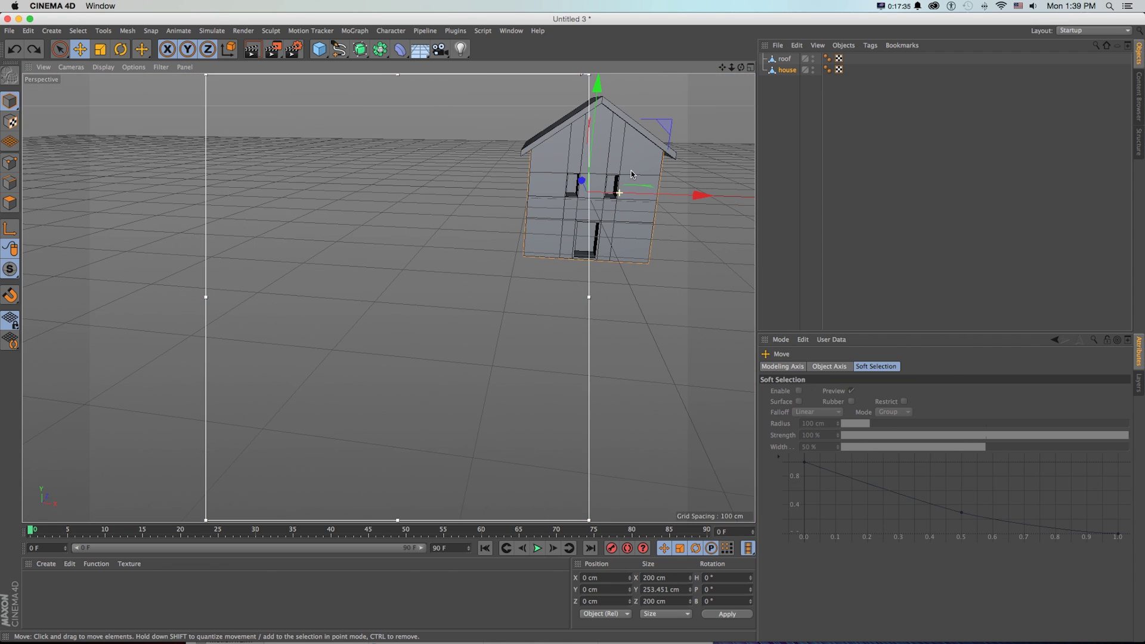
pyautogui.press('super+shift+z')
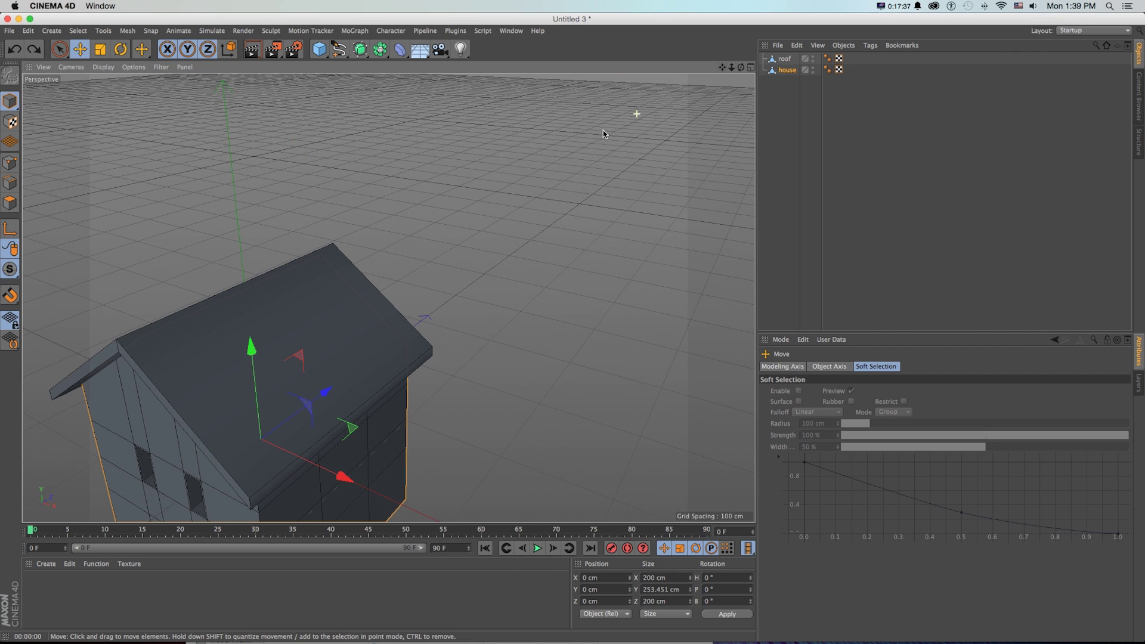
pyautogui.press('super+shift+z')
# Group the roof and house objects under a null named "whole house".
pyautogui.moveTo(788, 107); pyautogui.dragTo(778, 34)
pyautogui.hotkey('alt', 'g')
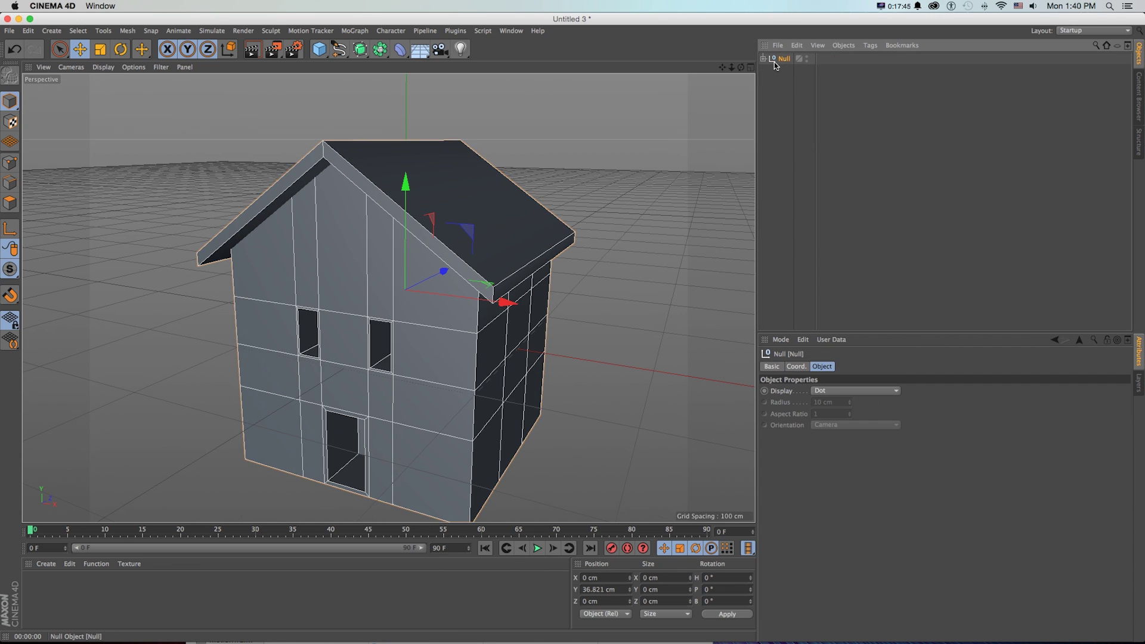
pyautogui.doubleClick(784, 60)
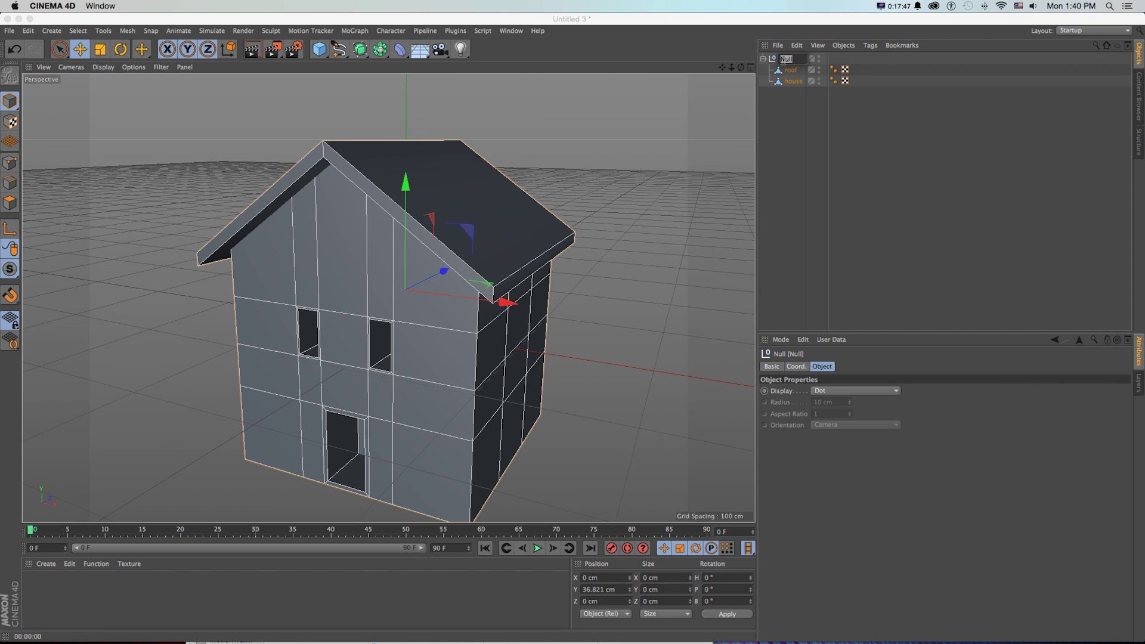
pyautogui.write('whole house')
pyautogui.press('Return')
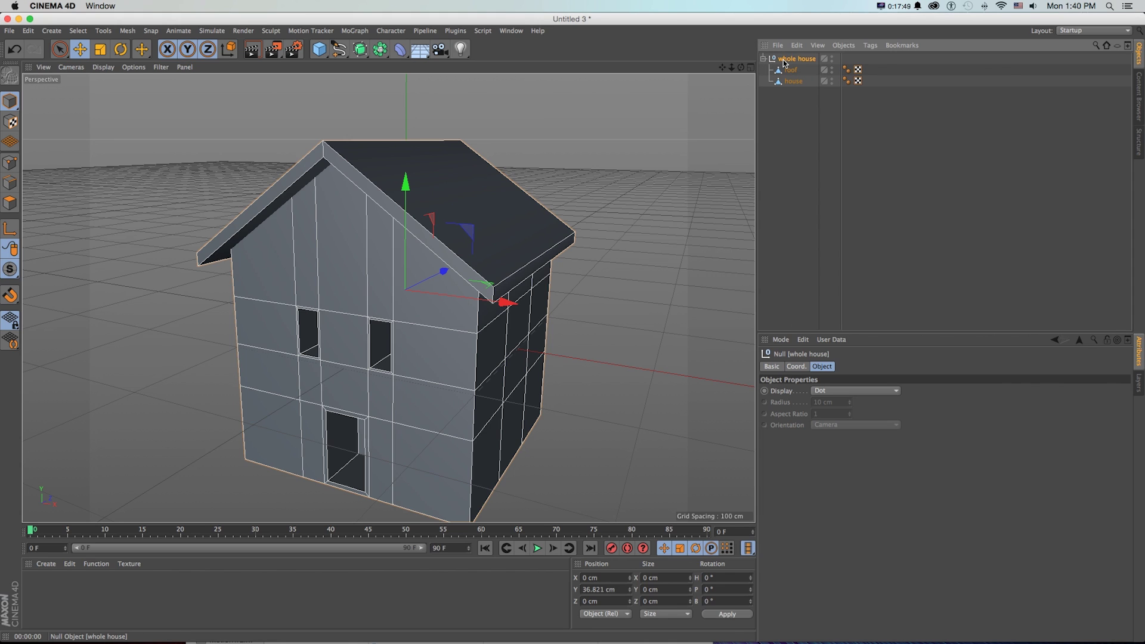
# Add a Bevel deformer inside the whole house group and preview its effect in the interactive render region.
pyautogui.click(401, 51)
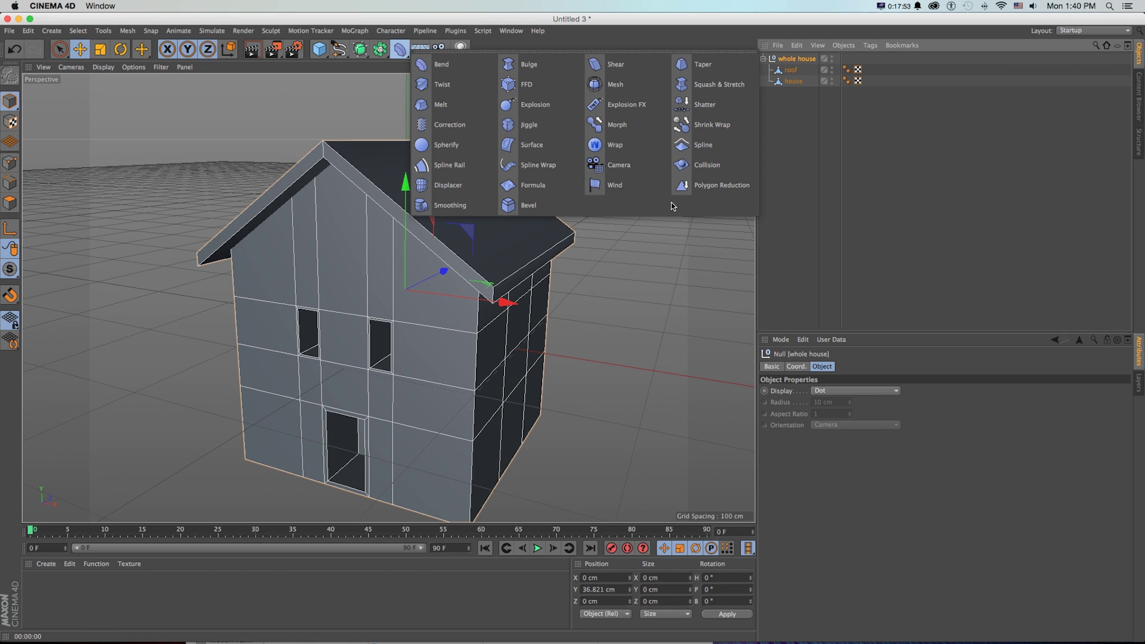
pyautogui.click(528, 205)
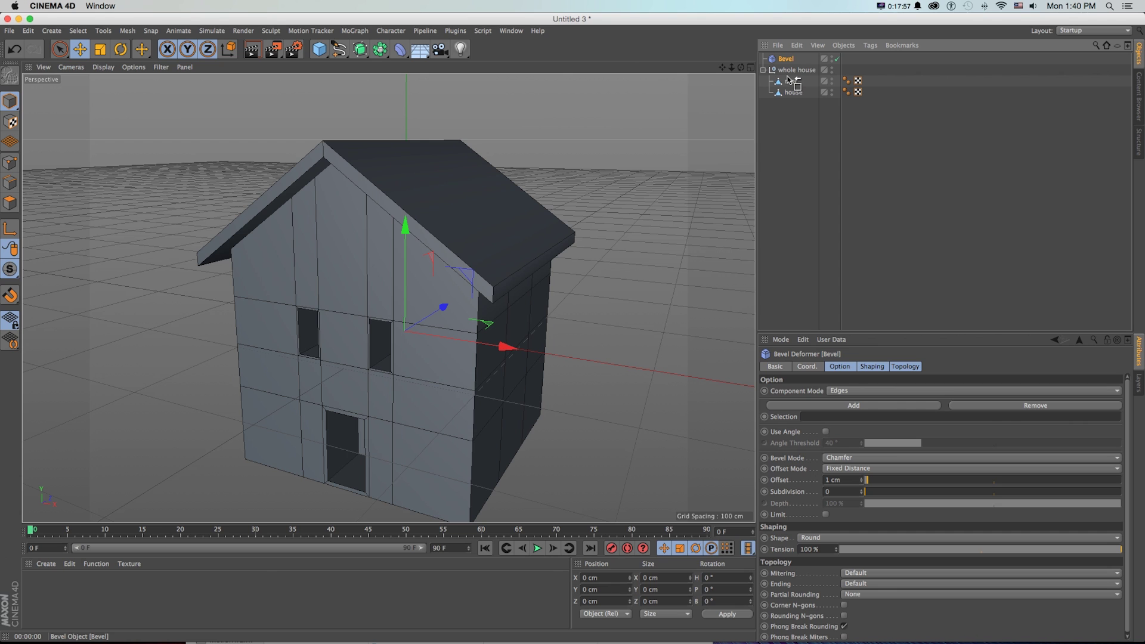
pyautogui.moveTo(788, 79); pyautogui.dragTo(789, 78)
pyautogui.hotkey('alt', 'r')
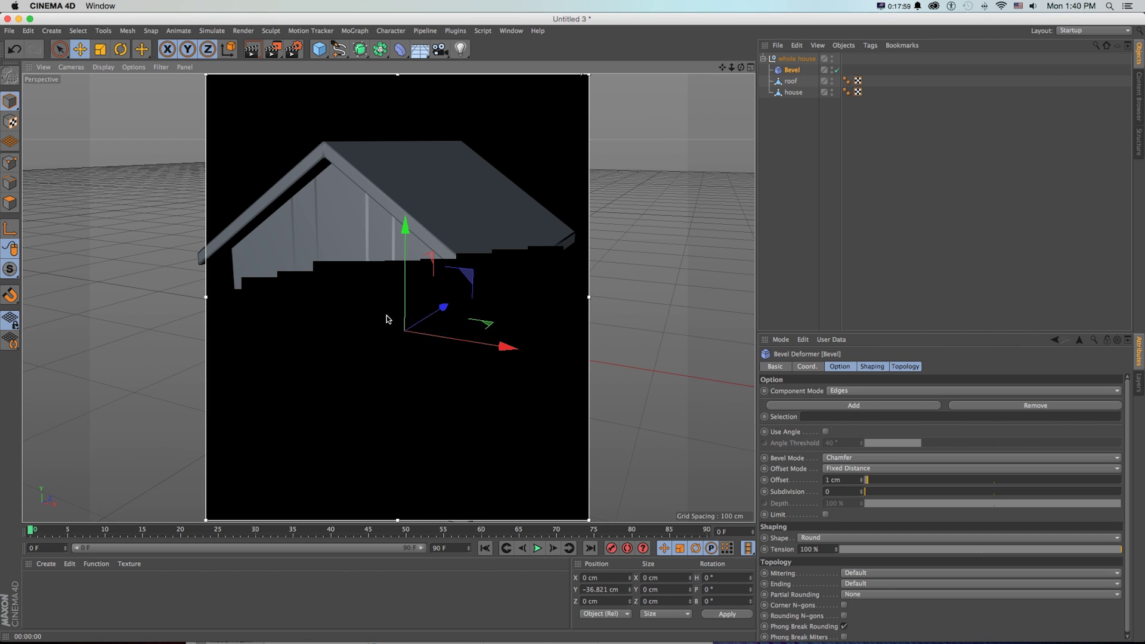
pyautogui.scroll(6, 386, 317)
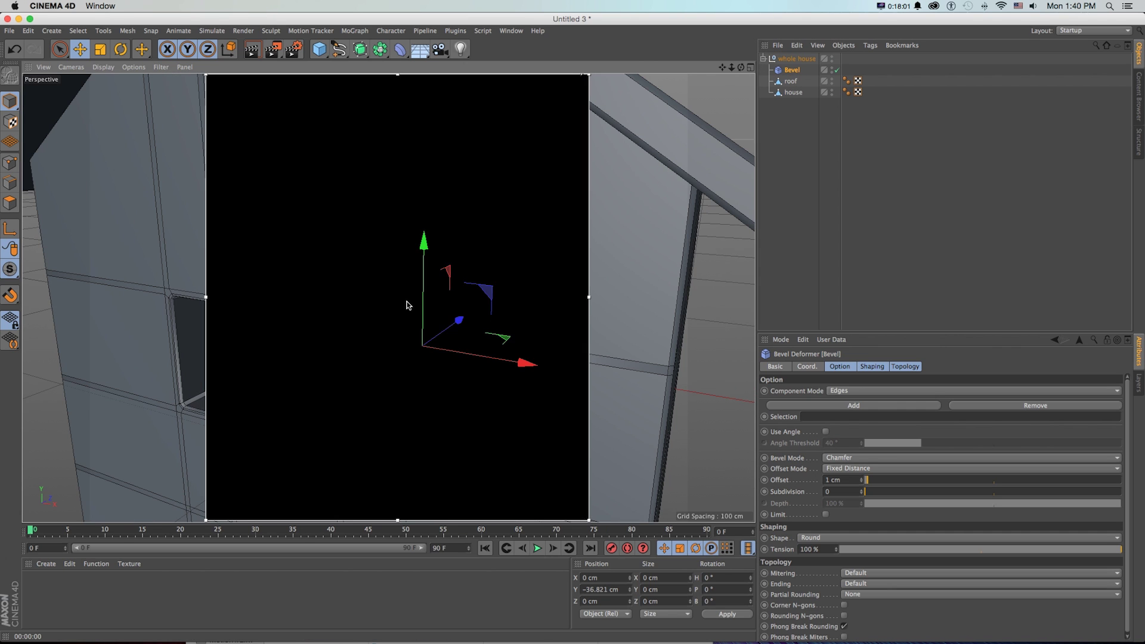
pyautogui.scroll(-4, 527, 299)
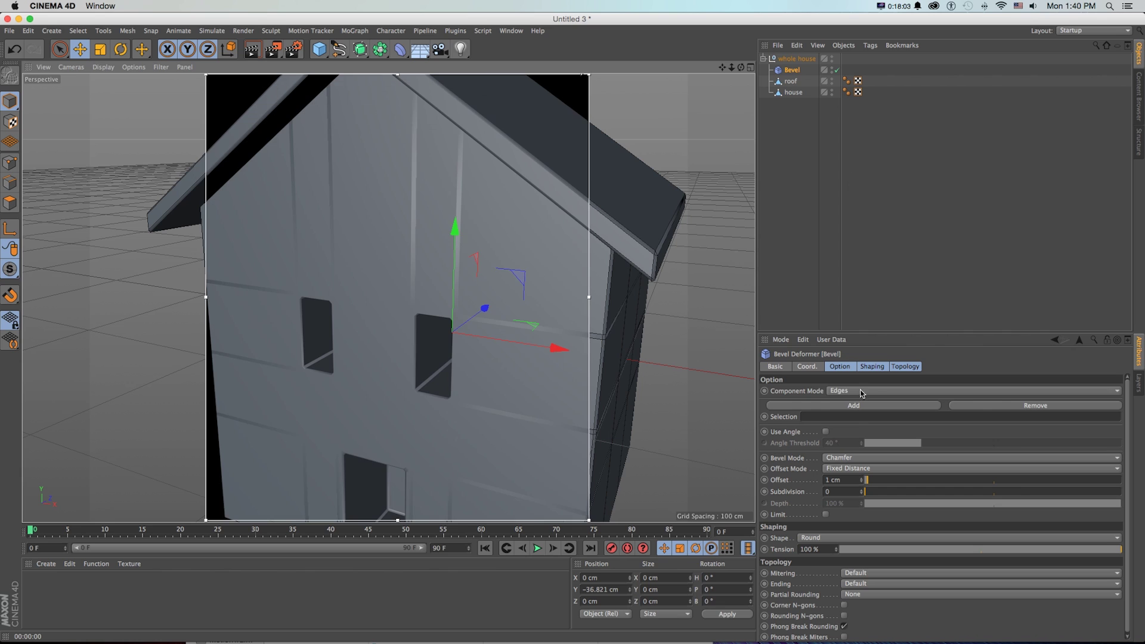
# Enable Use Angle on the Bevel deformer and check the window edges up close.
pyautogui.moveTo(928, 334); pyautogui.dragTo(925, 299)
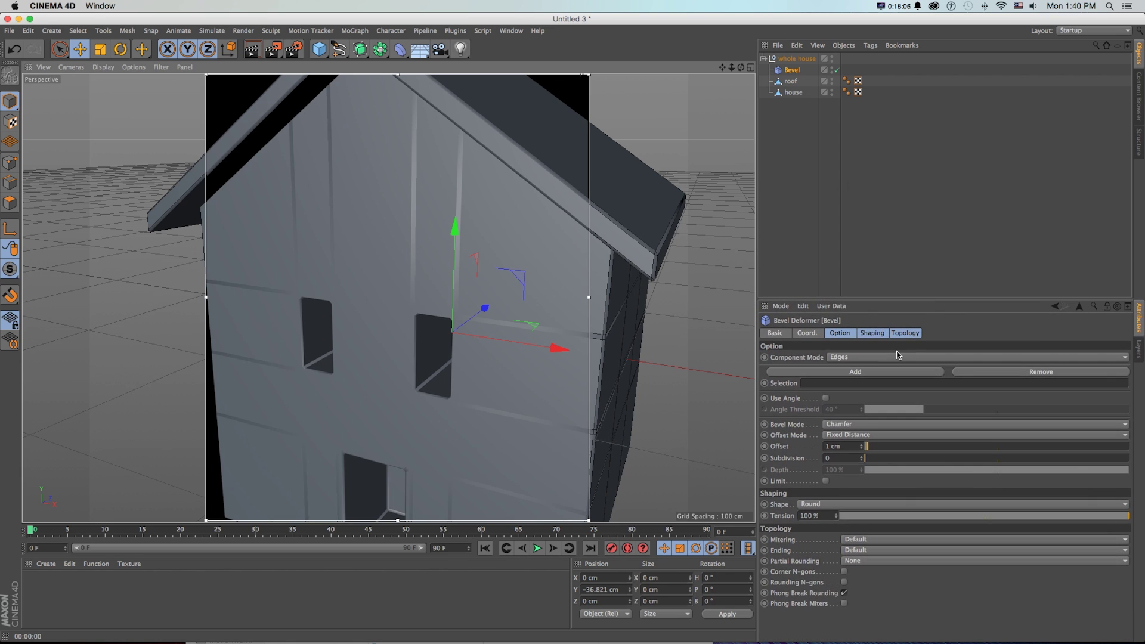
pyautogui.click(826, 399)
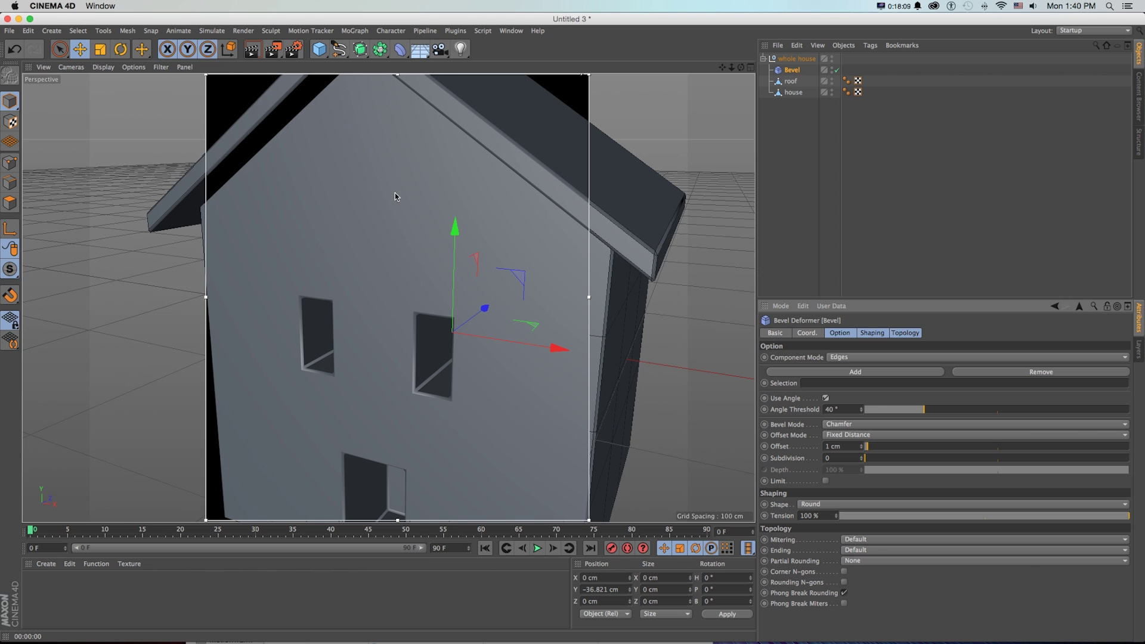
pyautogui.keyDown('alt'); pyautogui.moveTo(436, 343); pyautogui.dragTo(528, 317); pyautogui.keyUp('alt')
pyautogui.scroll(5, 507, 322)
pyautogui.hotkey('alt', 'r')
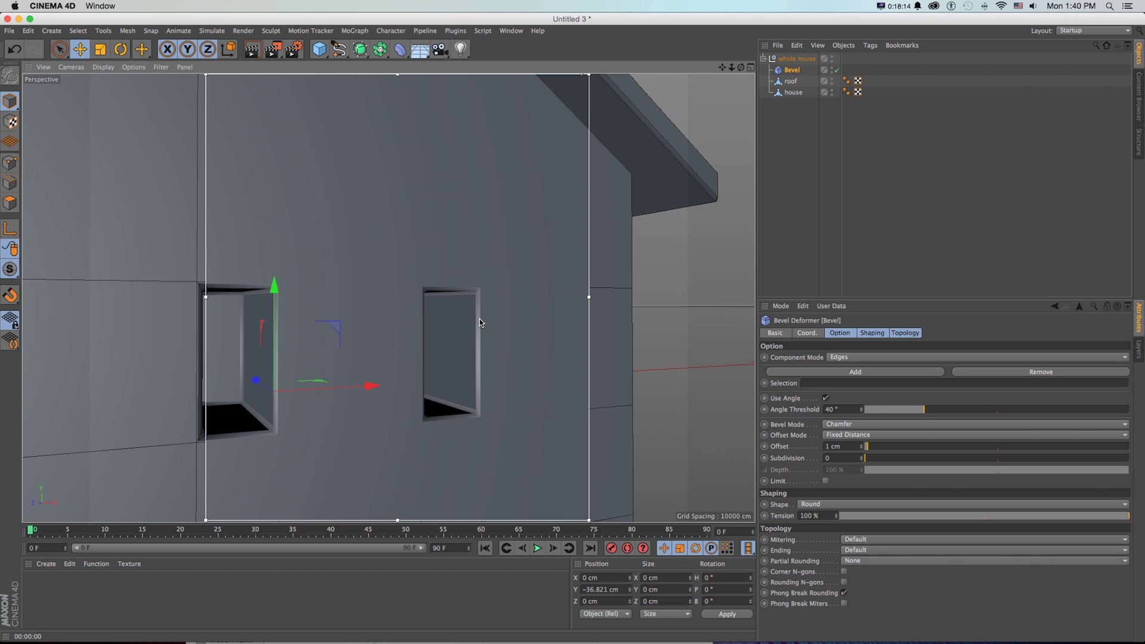
pyautogui.scroll(5, 479, 323)
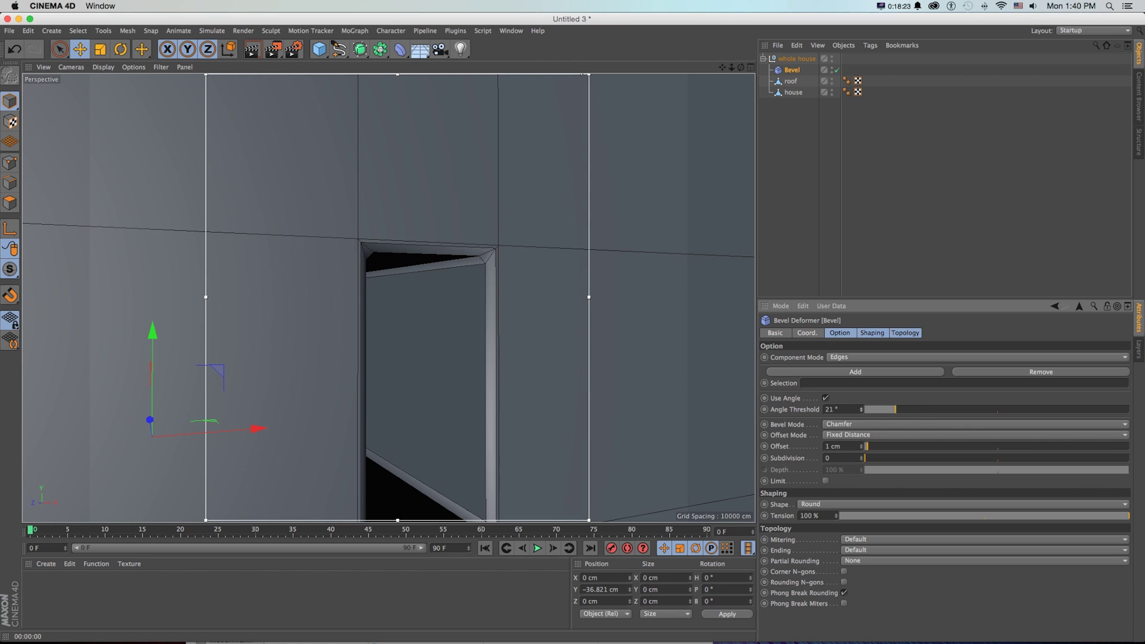
# Lower the Bevel deformer's angle threshold to 10° and check both windows.
pyautogui.moveTo(904, 410); pyautogui.dragTo(867, 409)
pyautogui.scroll(-6, 519, 255)
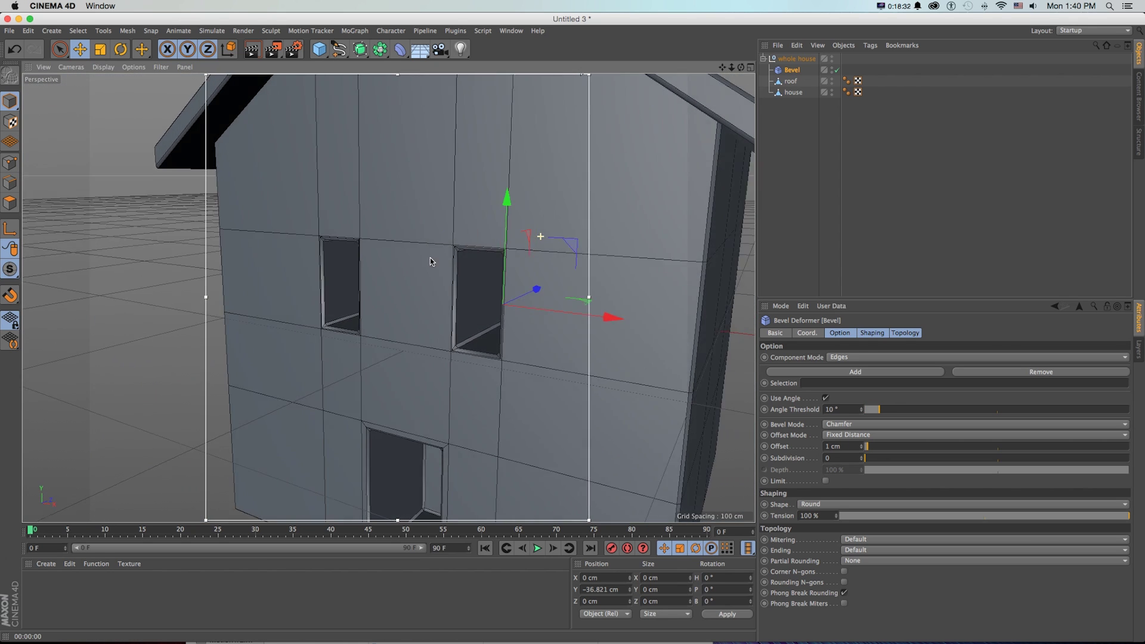
pyautogui.keyDown('alt'); pyautogui.moveTo(430, 261); pyautogui.dragTo(471, 229); pyautogui.keyUp('alt')
pyautogui.scroll(4, 475, 266)
pyautogui.scroll(-3, 474, 313)
pyautogui.scroll(1, 480, 313)
pyautogui.keyDown('alt'); pyautogui.moveTo(482, 315); pyautogui.dragTo(524, 314); pyautogui.keyUp('alt')
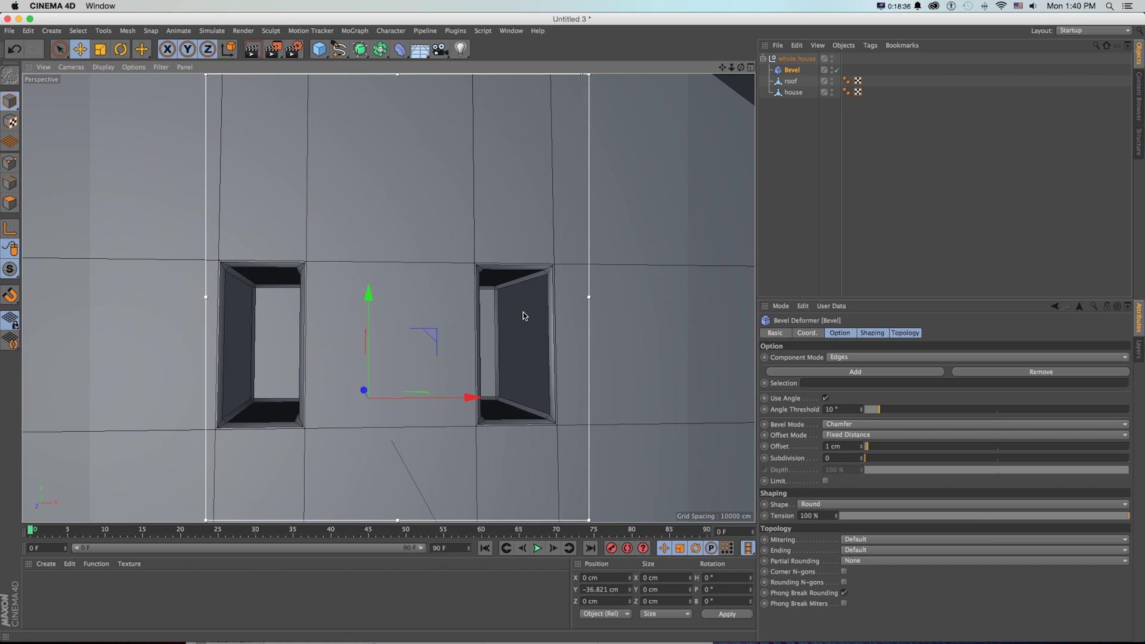
# Set the Bevel deformer's offset to 0.5 cm and its subdivision to 3.
pyautogui.click(862, 445)
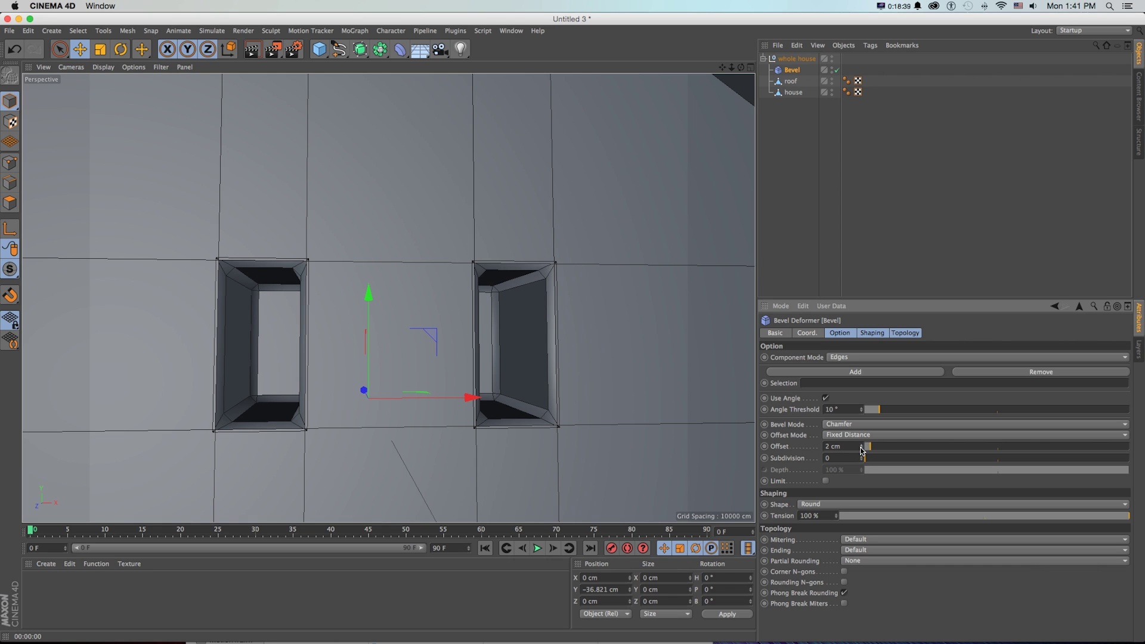
pyautogui.click(863, 449)
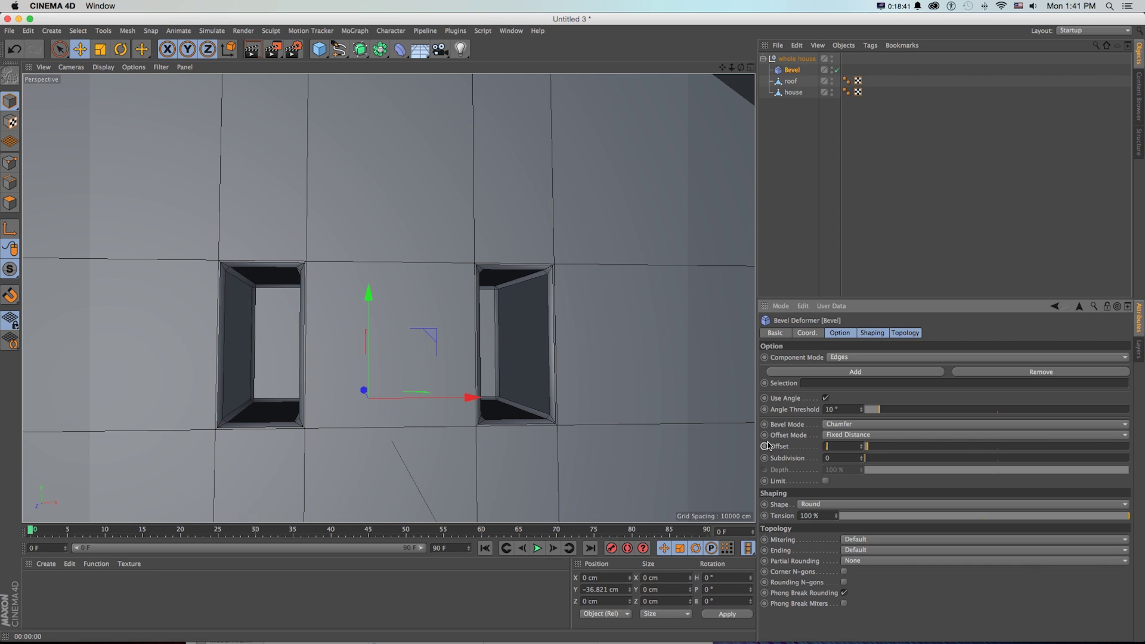
pyautogui.write('.5')
pyautogui.press('Return')
pyautogui.doubleClick(861, 456)
pyautogui.scroll(6, 641, 333)
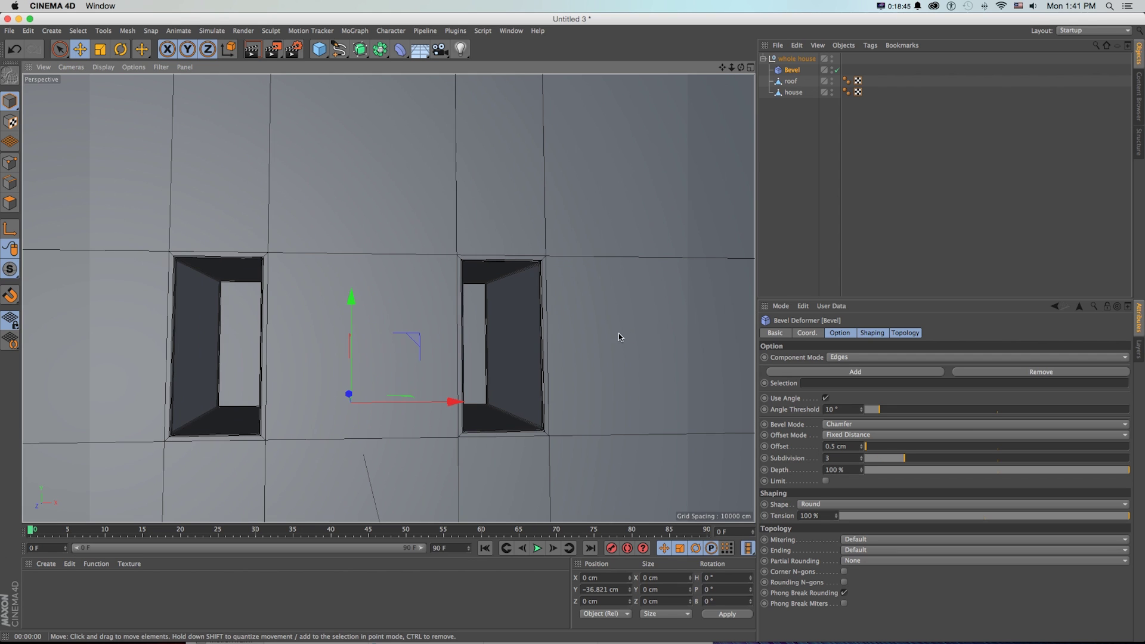
pyautogui.scroll(-8, 547, 294)
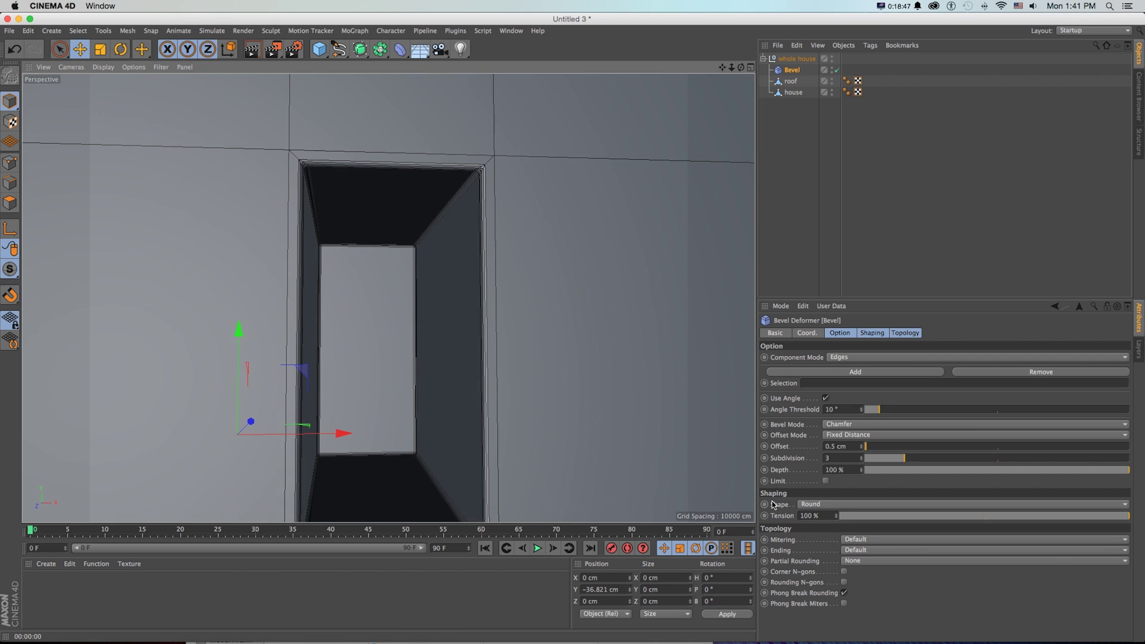
# Preview the whole house in the interactive render region and toggle the Bevel deformer to compare.
pyautogui.keyDown('alt'); pyautogui.moveTo(485, 314); pyautogui.dragTo(640, 242); pyautogui.keyUp('alt')
pyautogui.keyDown('alt'); pyautogui.moveTo(565, 262); pyautogui.dragTo(669, 211); pyautogui.keyUp('alt')
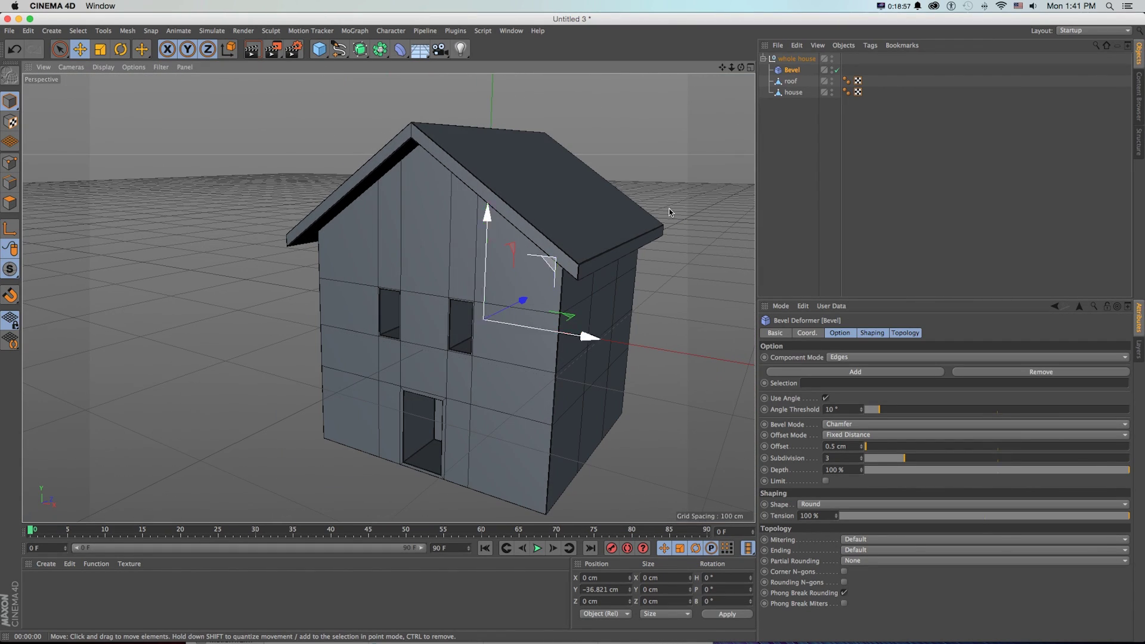
pyautogui.hotkey('alt', 'r')
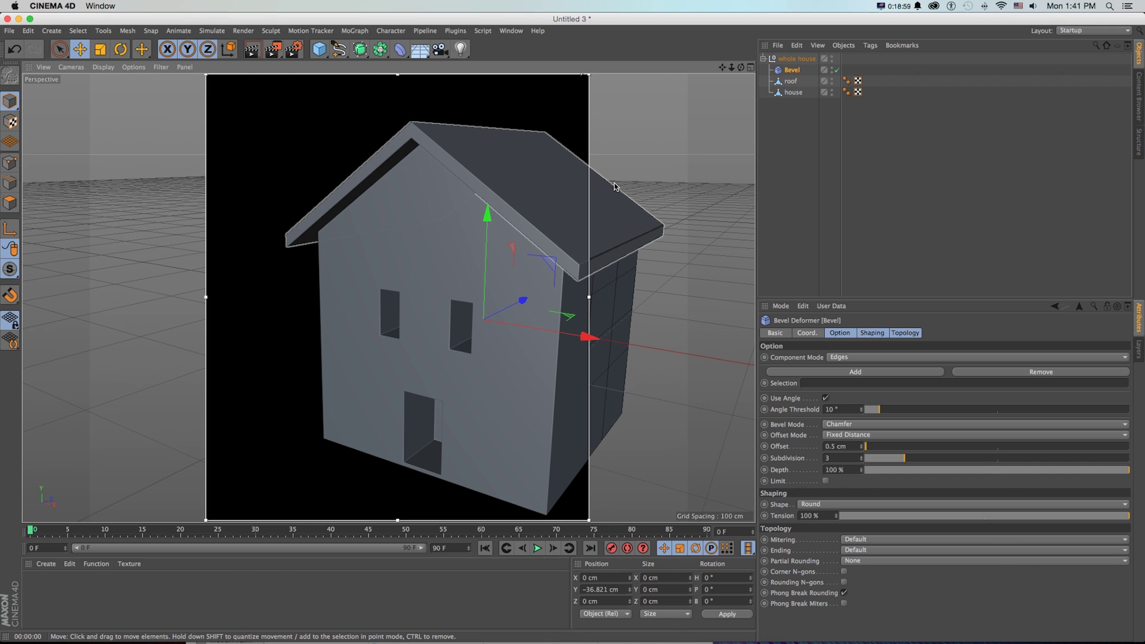
pyautogui.click(837, 70)
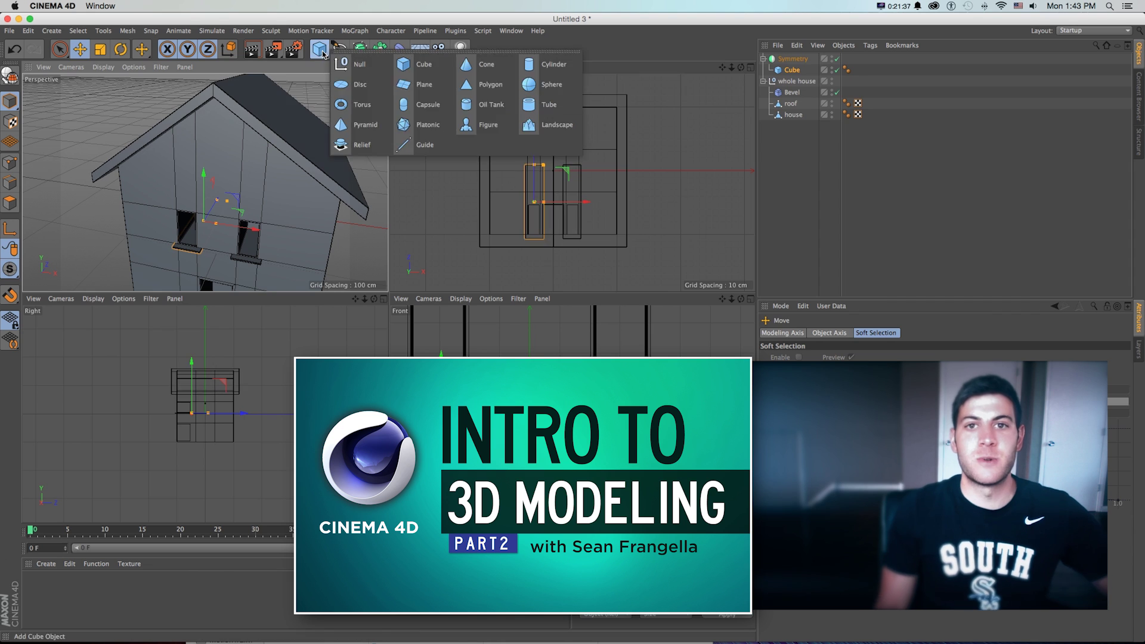
pyautogui.moveTo(323, 55); pyautogui.dragTo(365, 84)
pyautogui.press('r')
pyautogui.moveTo(218, 212); pyautogui.dragTo(217, 234)
pyautogui.press('e')
pyautogui.press('Delete')
# Add a cylinder, rotate it to run front to back, and raise it into the gable above the windows.
pyautogui.moveTo(321, 52); pyautogui.dragTo(530, 65)
pyautogui.press('r')
pyautogui.moveTo(585, 264); pyautogui.dragTo(563, 264)
pyautogui.moveTo(230, 179); pyautogui.dragTo(232, 134)
# Add a Boole to the whole house group and nest the house with the cylinder inside it to cut the gable.
pyautogui.moveTo(380, 50); pyautogui.dragTo(589, 66)
pyautogui.moveTo(789, 59); pyautogui.dragTo(795, 131)
pyautogui.moveTo(790, 58); pyautogui.dragTo(792, 126)
pyautogui.moveTo(798, 137); pyautogui.dragTo(792, 121)
pyautogui.click(802, 137)
# Shift the cutting cylinder forward so it passes through the front gable wall.
pyautogui.press('t')
pyautogui.keyDown('alt'); pyautogui.moveTo(250, 197); pyautogui.dragTo(206, 170); pyautogui.keyUp('alt')
pyautogui.press('super+z')
pyautogui.press('e')
pyautogui.moveTo(555, 251)
pyautogui.mouseDown()
pyautogui.moveTo(556, 285)
pyautogui.moveTo(555, 263)
pyautogui.mouseUp()
pyautogui.scroll(8, 221, 185)
pyautogui.scroll(-7, 221, 185)
pyautogui.keyDown('alt'); pyautogui.moveTo(238, 197); pyautogui.dragTo(218, 185); pyautogui.keyUp('alt')
# Add a tube, rotate and scale it to face the front, and raise it to the round gable opening.
pyautogui.moveTo(320, 51); pyautogui.dragTo(527, 103)
pyautogui.press('r')
pyautogui.moveTo(552, 186); pyautogui.dragTo(552, 239)
pyautogui.scroll(-8, 221, 185)
pyautogui.press('t')
pyautogui.moveTo(286, 197); pyautogui.dragTo(196, 197)
pyautogui.press('e')
pyautogui.moveTo(223, 194); pyautogui.dragTo(223, 162)
pyautogui.scroll(6, 542, 333)
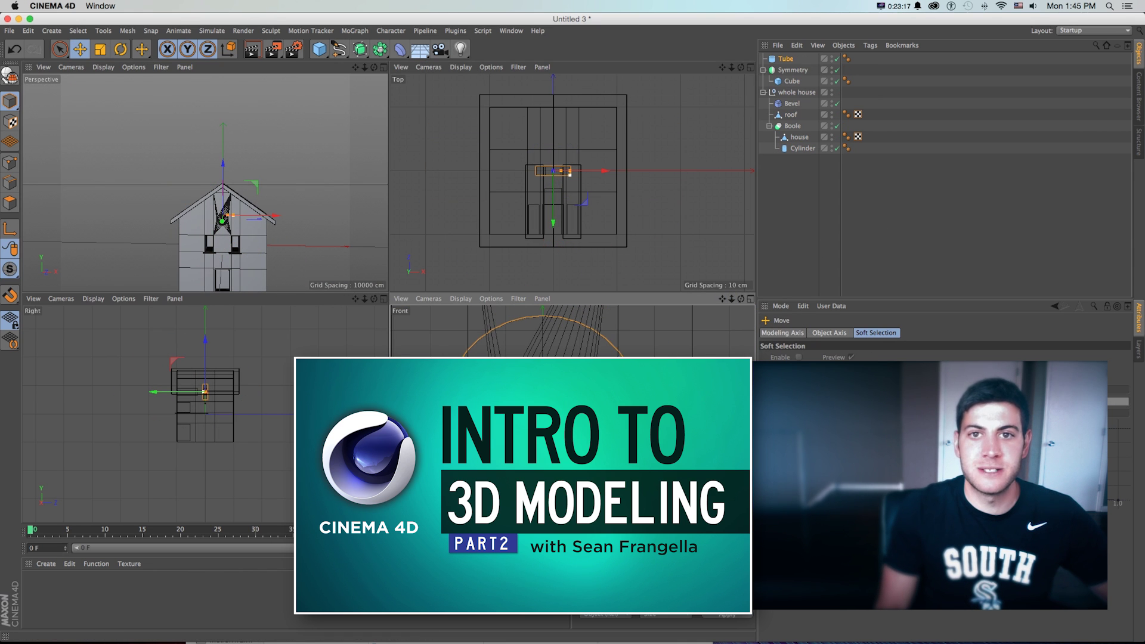
# Reduce the tube's radius to suit the round gable opening and open its coordinate settings.
pyautogui.scroll(6, 568, 172)
pyautogui.click(578, 171)
pyautogui.moveTo(578, 171); pyautogui.dragTo(551, 171)
pyautogui.keyDown('alt'); pyautogui.moveTo(238, 197); pyautogui.dragTo(250, 200); pyautogui.keyUp('alt')
pyautogui.click(222, 262)
pyautogui.press('super+z')
pyautogui.scroll(6, 220, 191)
pyautogui.click(785, 59)
pyautogui.click(796, 333)
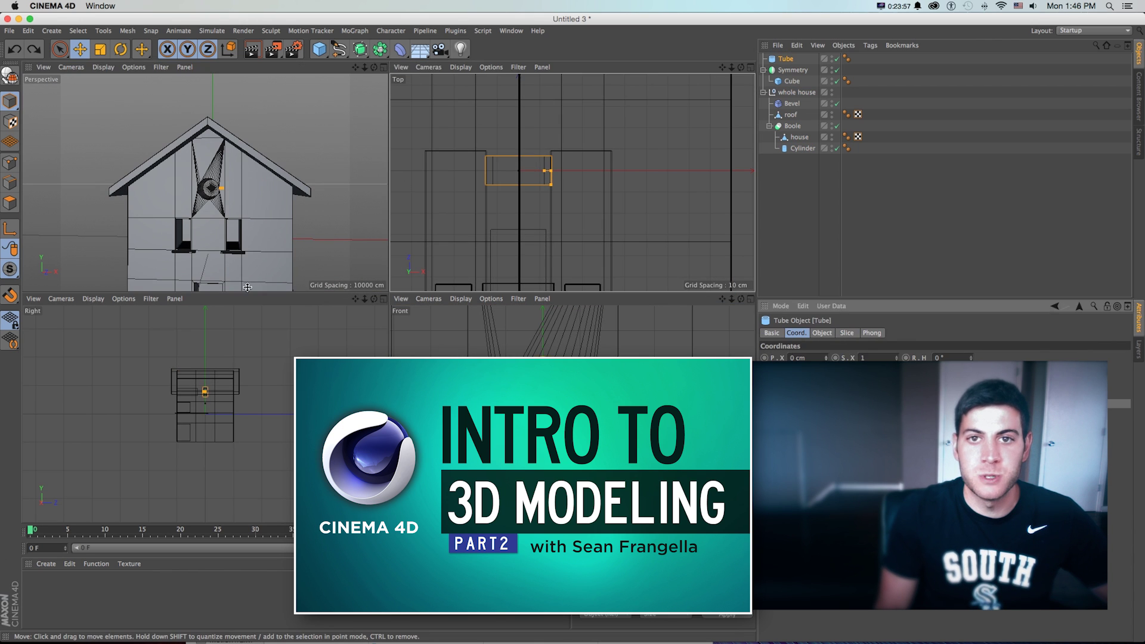
# Move the tube forward to the front of the gable opening and open its object properties.
pyautogui.scroll(-8, 220, 188)
pyautogui.press('r')
pyautogui.press('e')
pyautogui.scroll(5, 578, 170)
pyautogui.scroll(15, 230, 149)
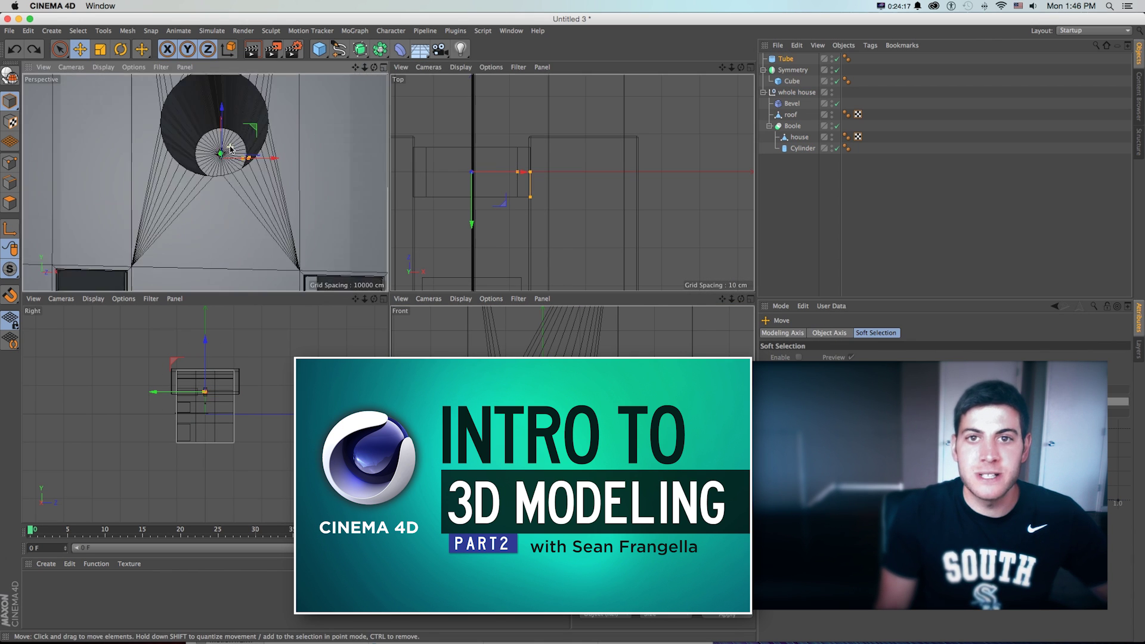
pyautogui.scroll(-6, 230, 149)
pyautogui.moveTo(220, 161); pyautogui.dragTo(197, 209)
pyautogui.click(786, 59)
pyautogui.click(821, 333)
# Add a cube, set its X size to 60 cm, and shape it into a flat paving slab.
pyautogui.scroll(-8, 206, 185)
pyautogui.click(384, 67)
pyautogui.moveTo(382, 238)
pyautogui.keyDown('alt'); pyautogui.mouseDown()
pyautogui.moveTo(358, 202)
pyautogui.moveTo(393, 226)
pyautogui.mouseUp(); pyautogui.keyUp('alt')
pyautogui.scroll(-5, 382, 239)
pyautogui.click(750, 67)
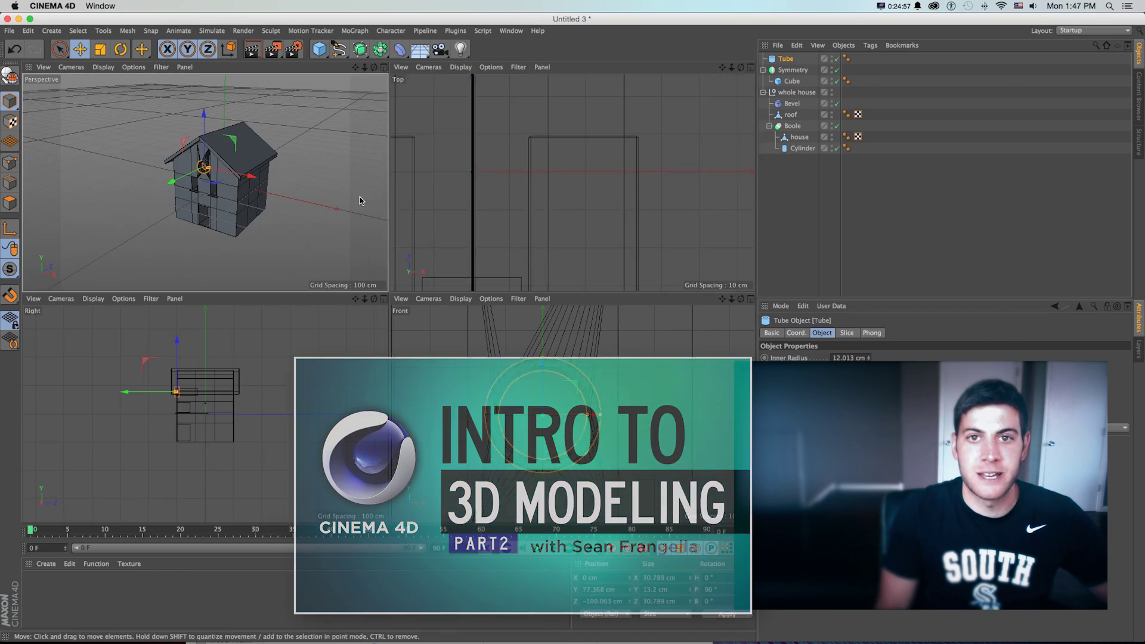
pyautogui.scroll(-12, 555, 172)
pyautogui.click(319, 49)
pyautogui.moveTo(546, 116); pyautogui.dragTo(547, 204)
pyautogui.doubleClick(812, 358)
pyautogui.write('60')
pyautogui.moveTo(601, 260); pyautogui.dragTo(570, 260)
pyautogui.moveTo(514, 205); pyautogui.dragTo(514, 179)
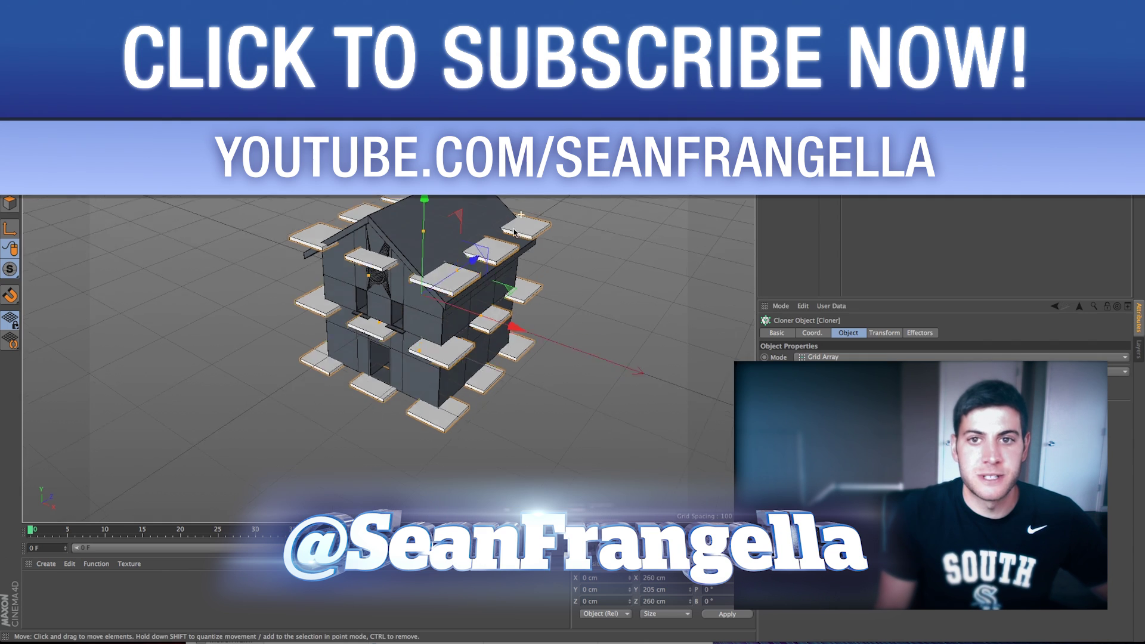
pyautogui.scroll(6, 434, 339)
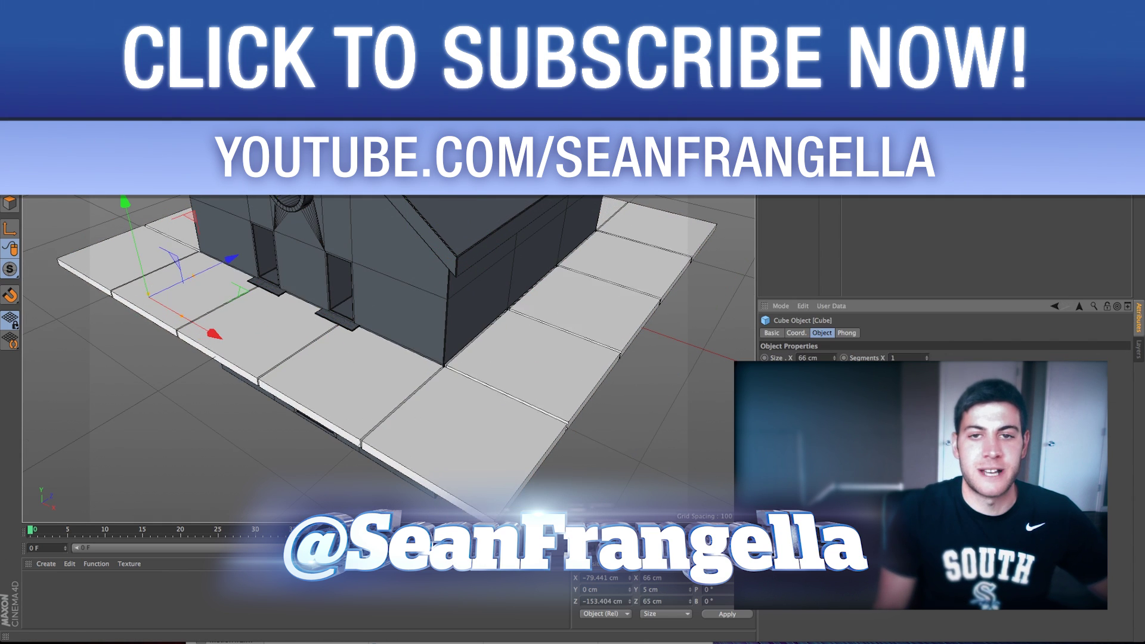
pyautogui.scroll(5, 571, 361)
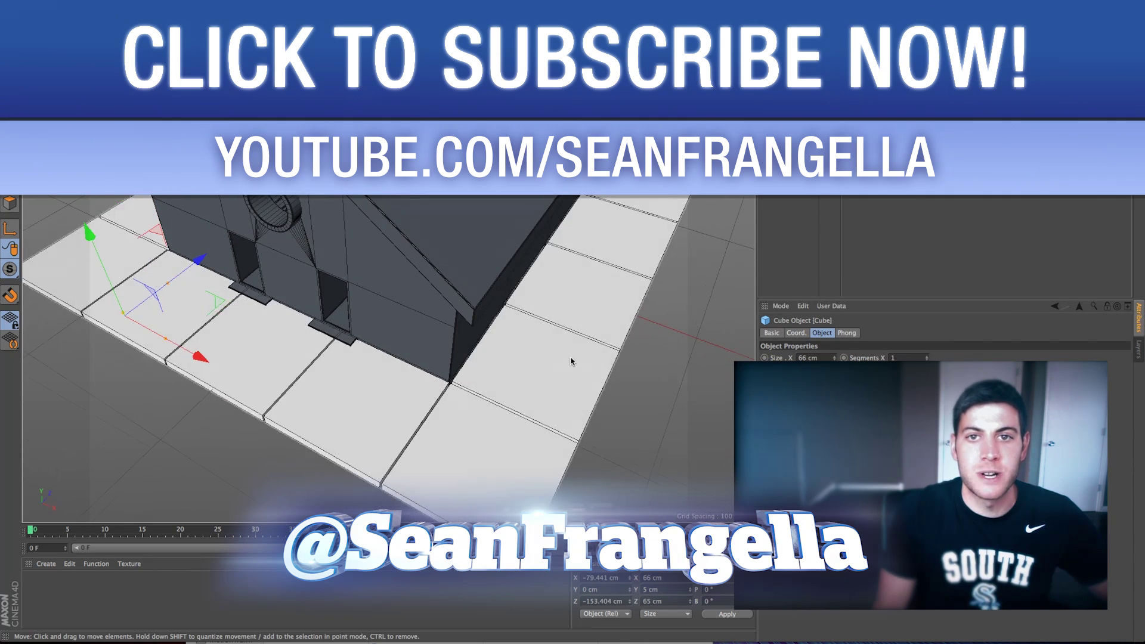
pyautogui.scroll(-5, 570, 361)
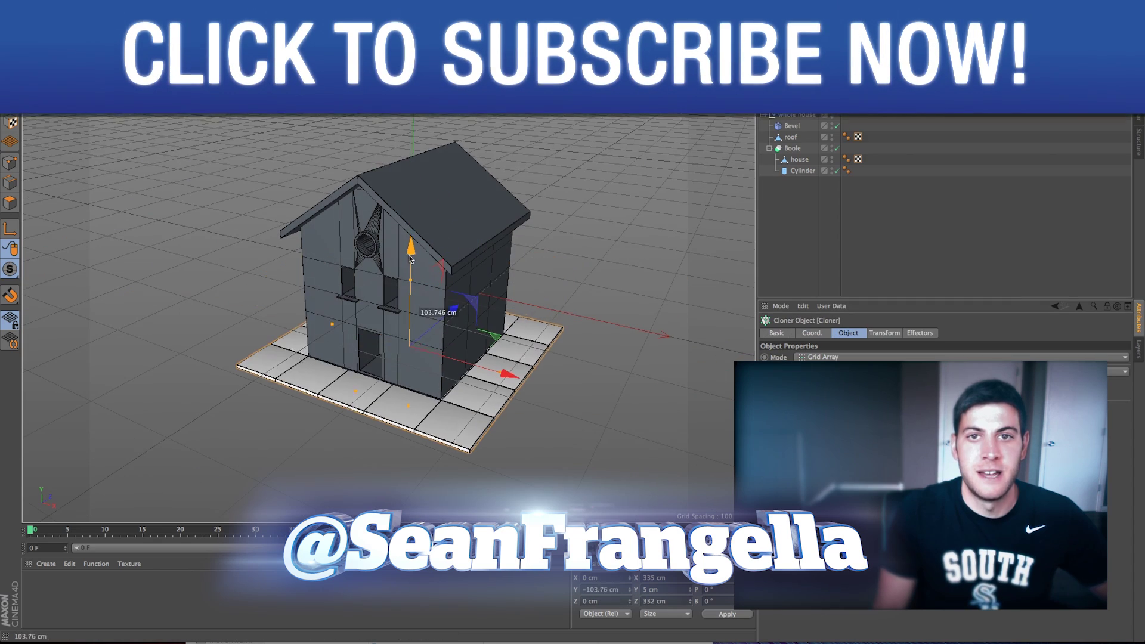
pyautogui.scroll(4, 388, 279)
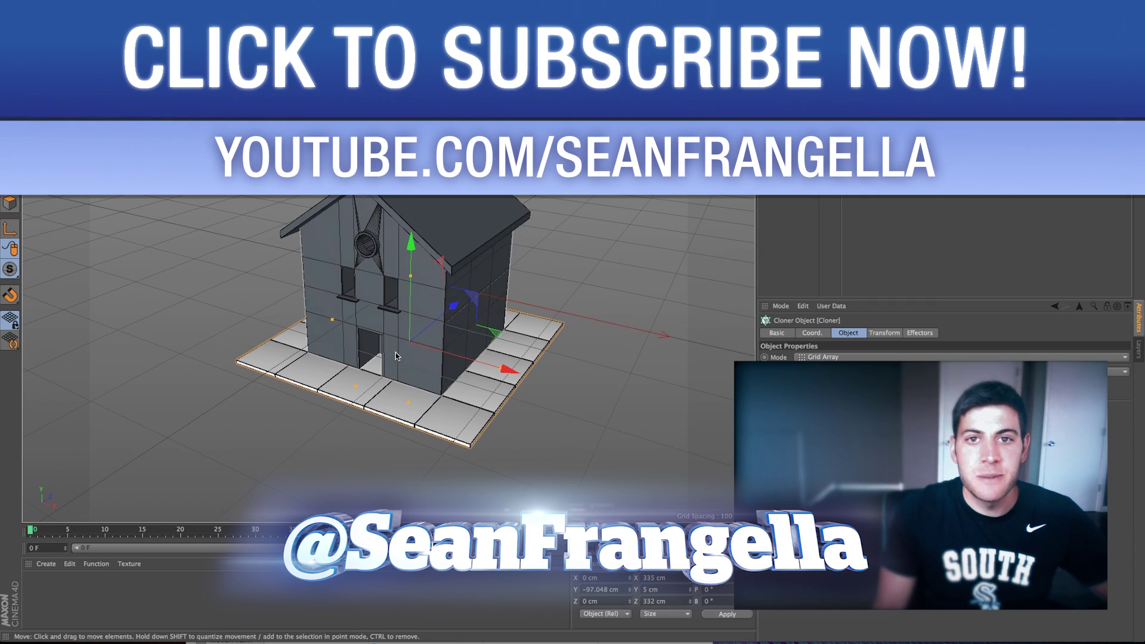